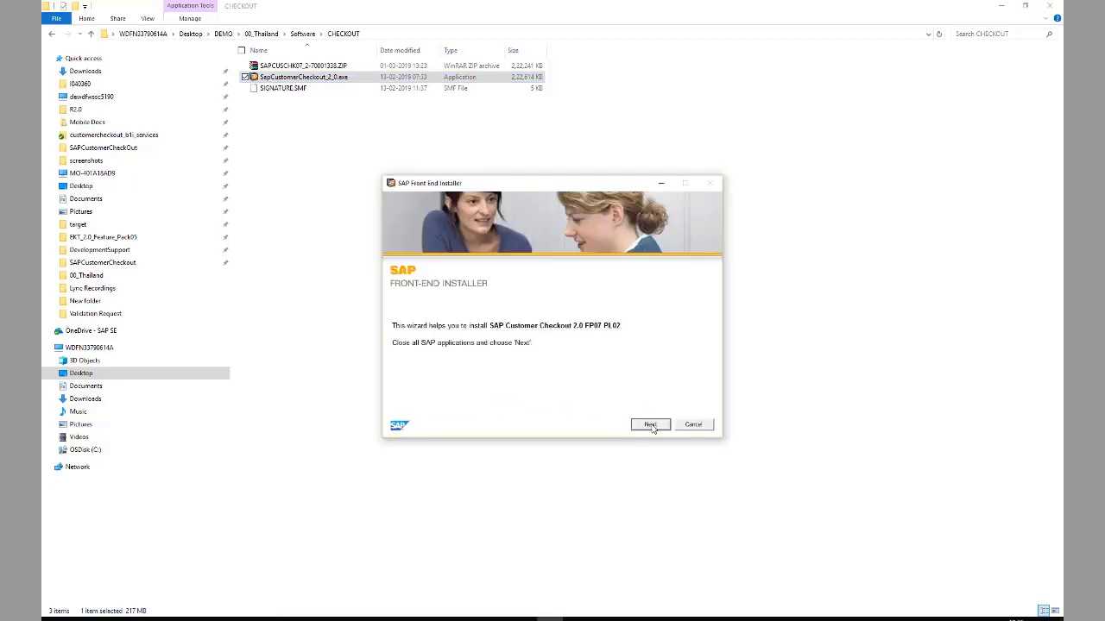
- Install SAP Customer Checkout 2.0 FP07 PL02 with the default component selection and close the installer
left_click(650, 425)
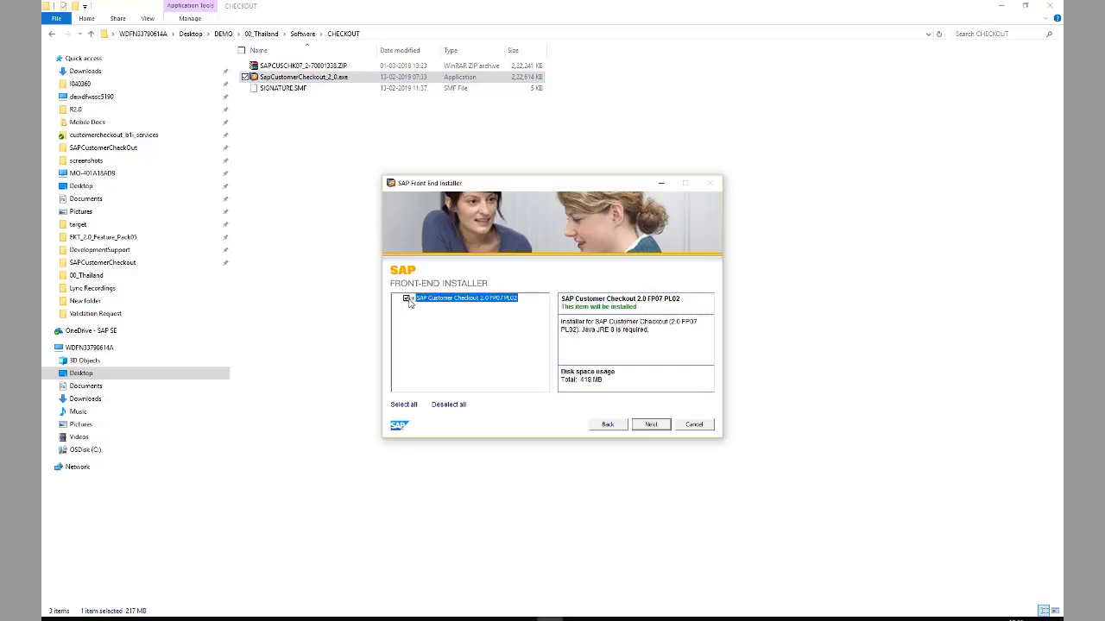
left_click(652, 425)
left_click(652, 424)
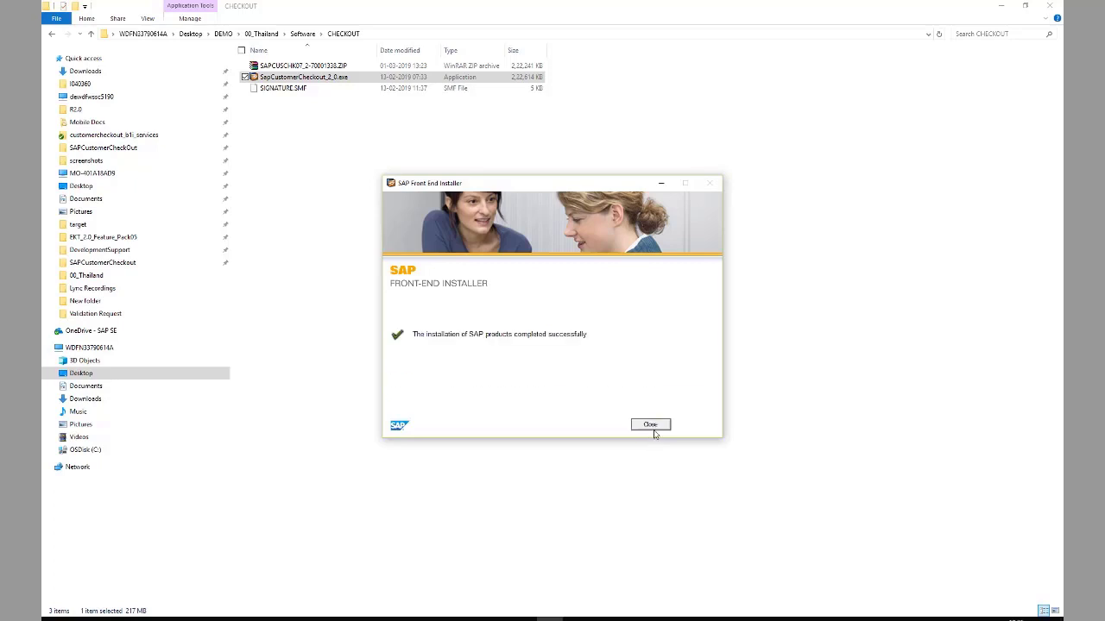
left_click(656, 424)
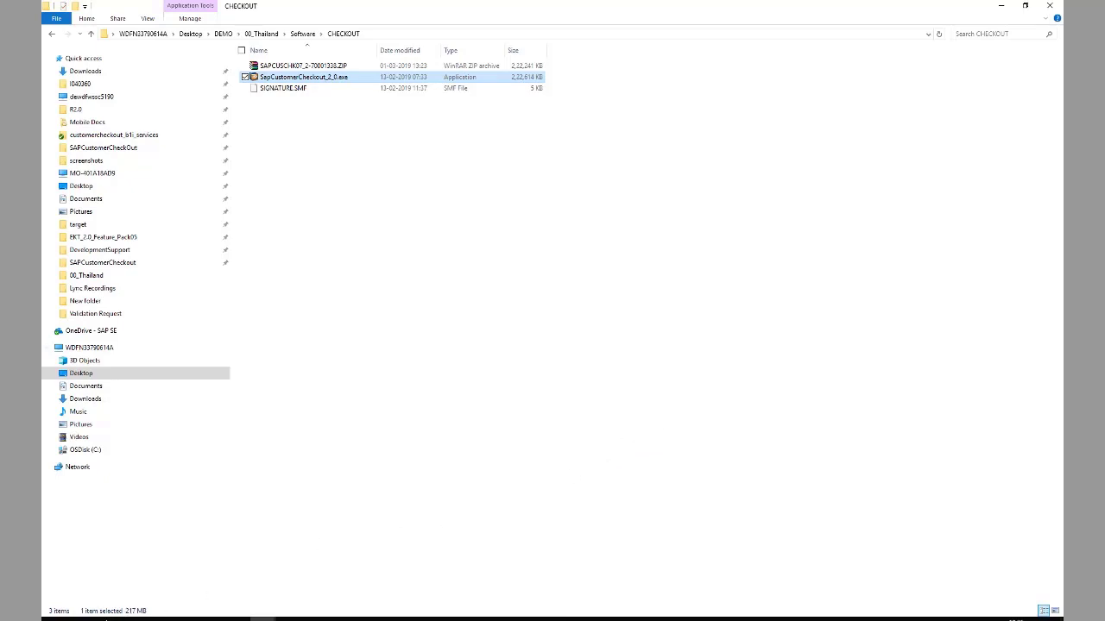
- Search Windows for 'SAP' and launch SAP Customer Checkout from the app results
left_click(130, 616)
type("SAP")
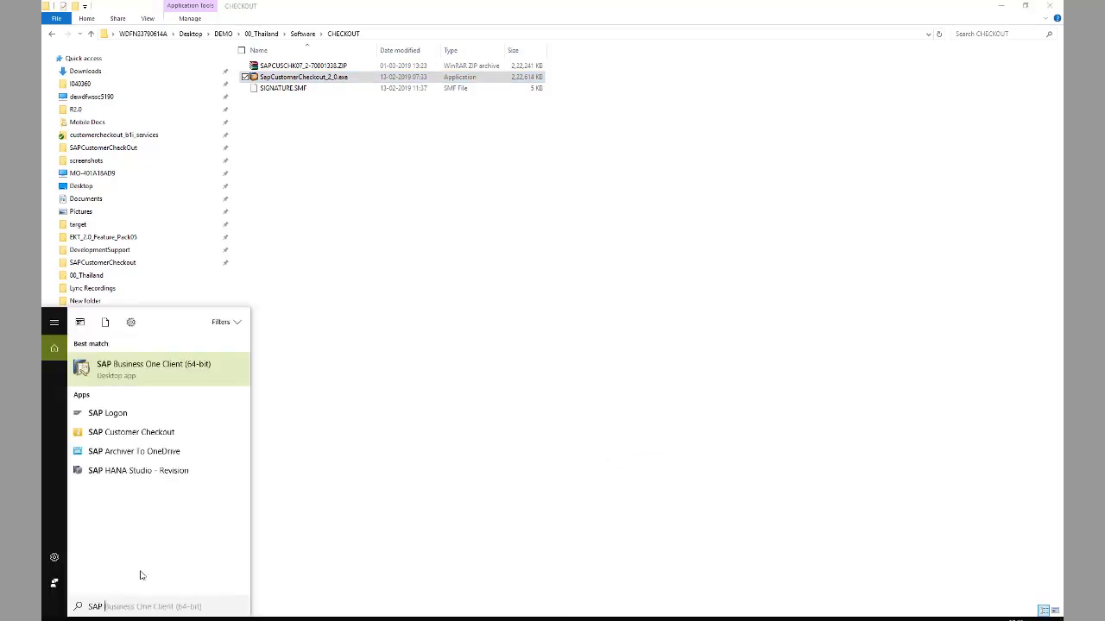
left_click(154, 433)
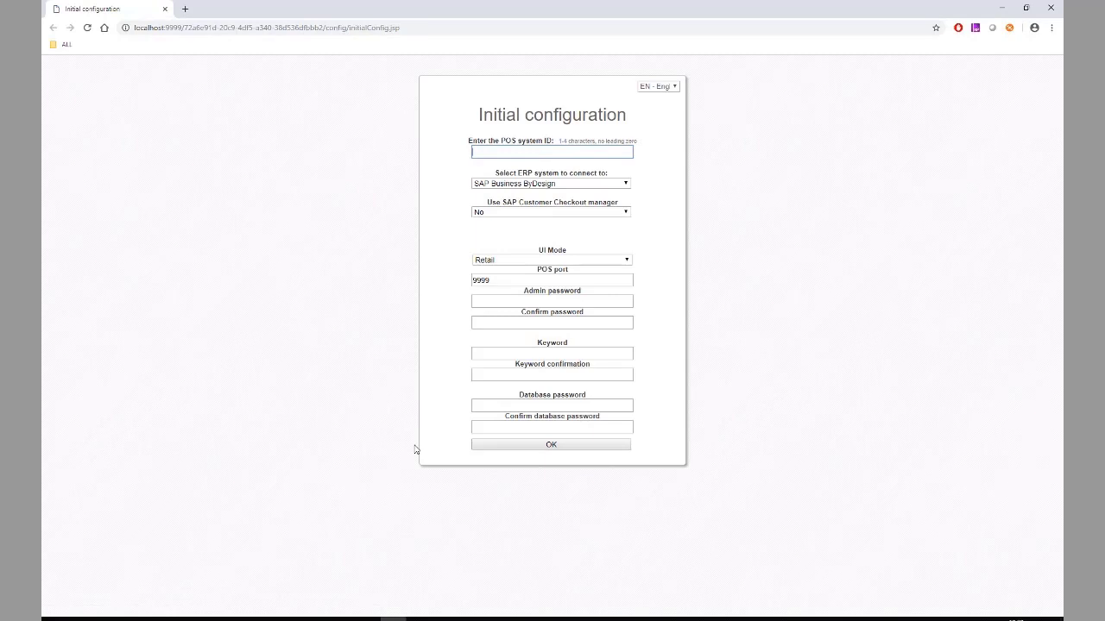
- Set POS ID POS1, ERP system SAP Business One, and choose to use the Checkout manager
type("POS1")
left_click(530, 186)
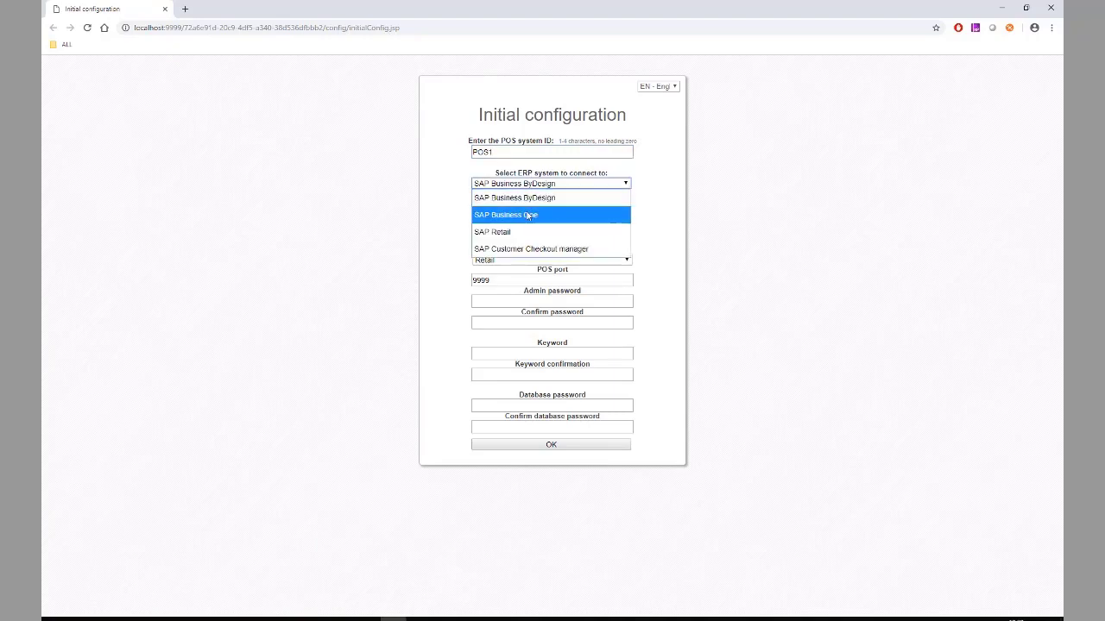
left_click(532, 215)
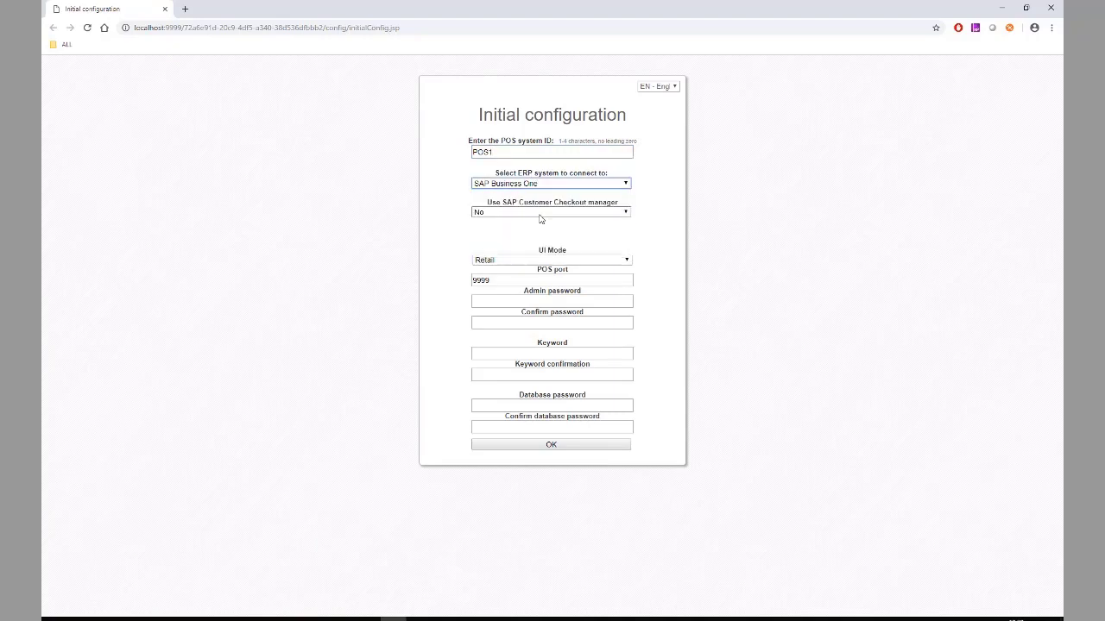
left_click(557, 214)
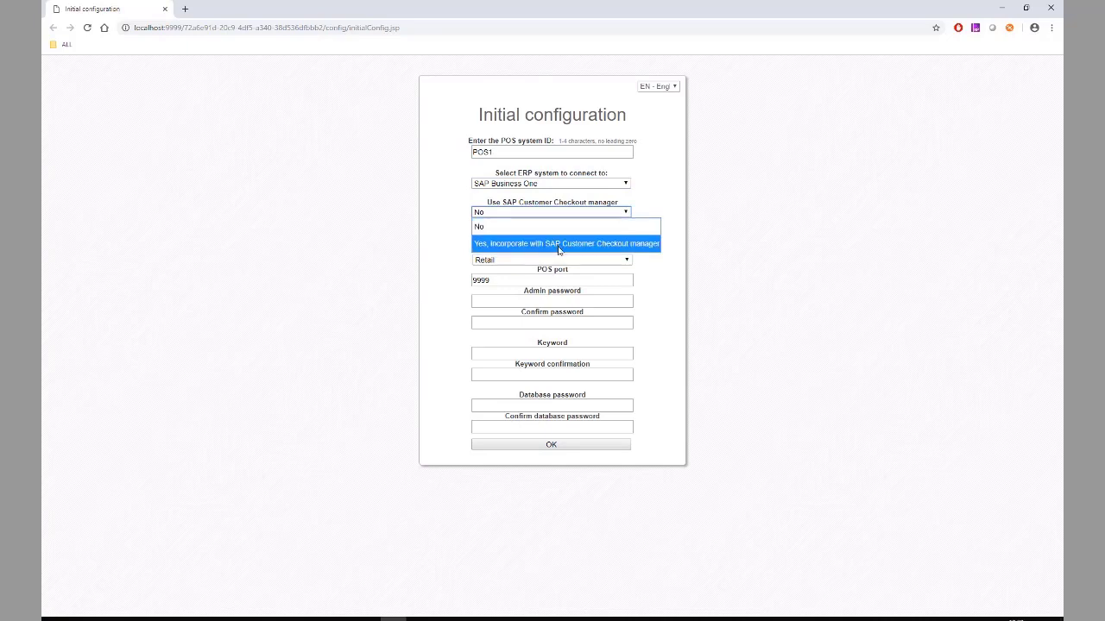
left_click(561, 245)
- Enter Checkout manager host 127.0.0.1, user Admin with its password, and port 2780
left_click(531, 245)
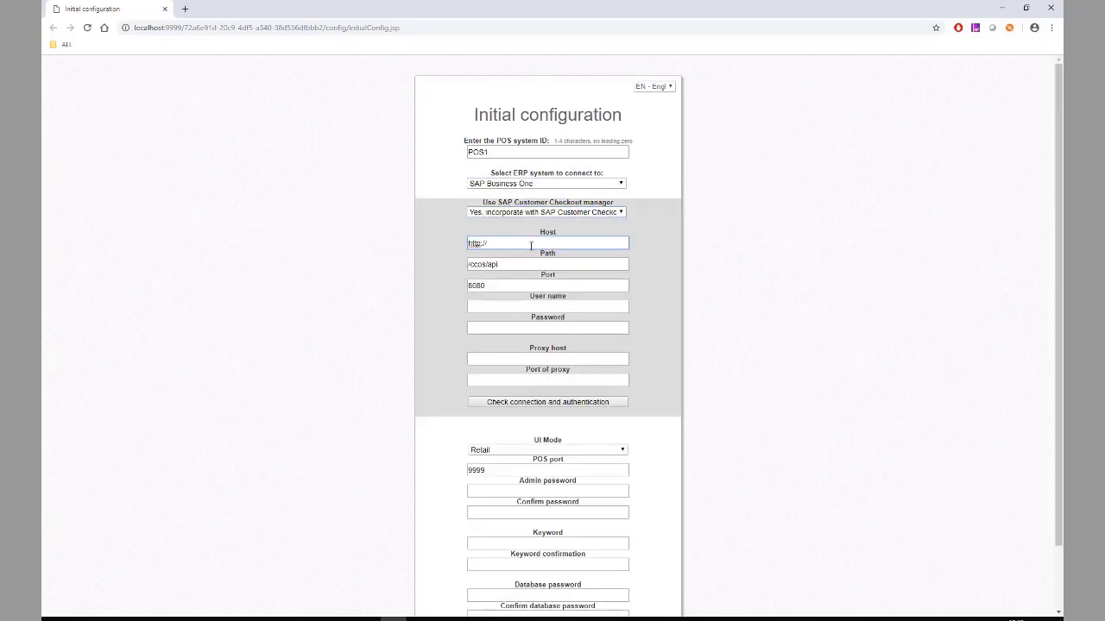
type("127.0.0.1")
left_click(516, 306)
type("Admin")
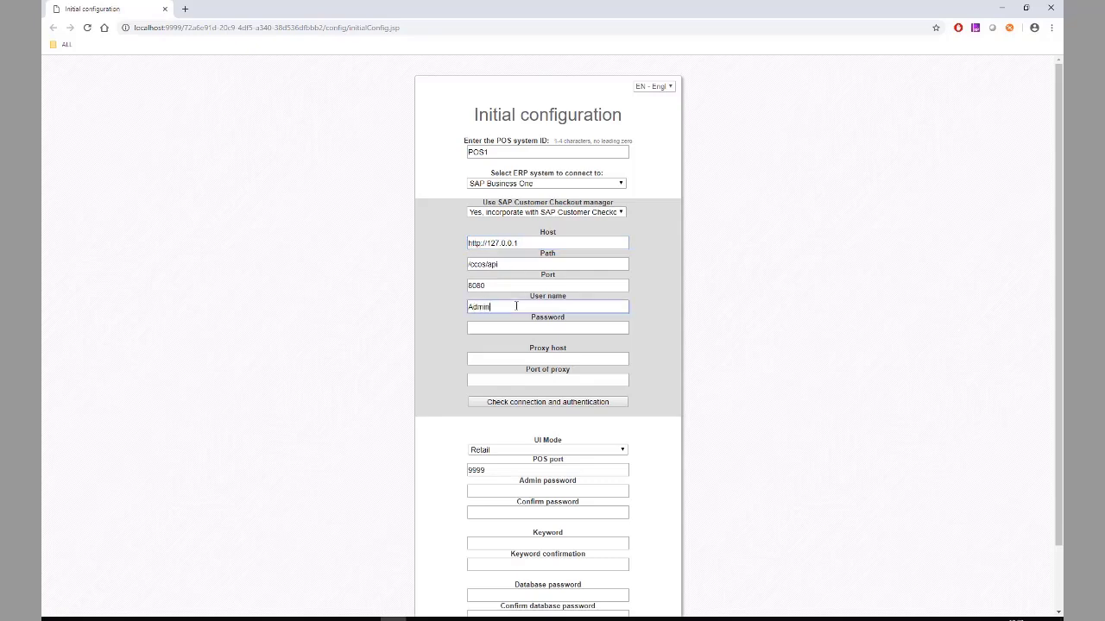
key("Tab")
type("••")
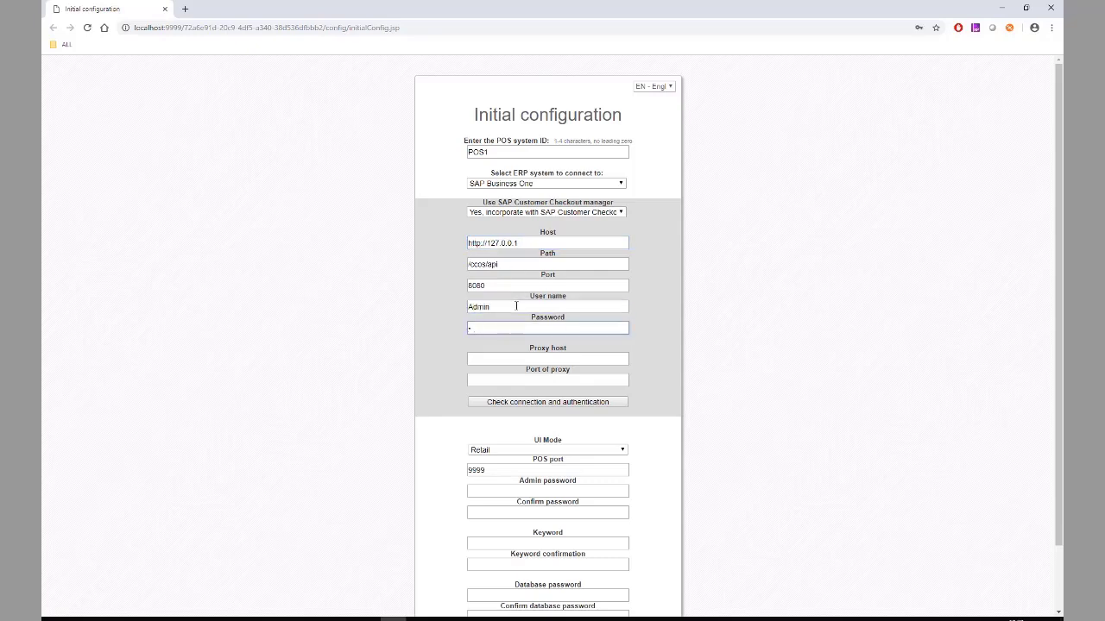
type("•••••••")
scroll(673, 346, "down", 2)
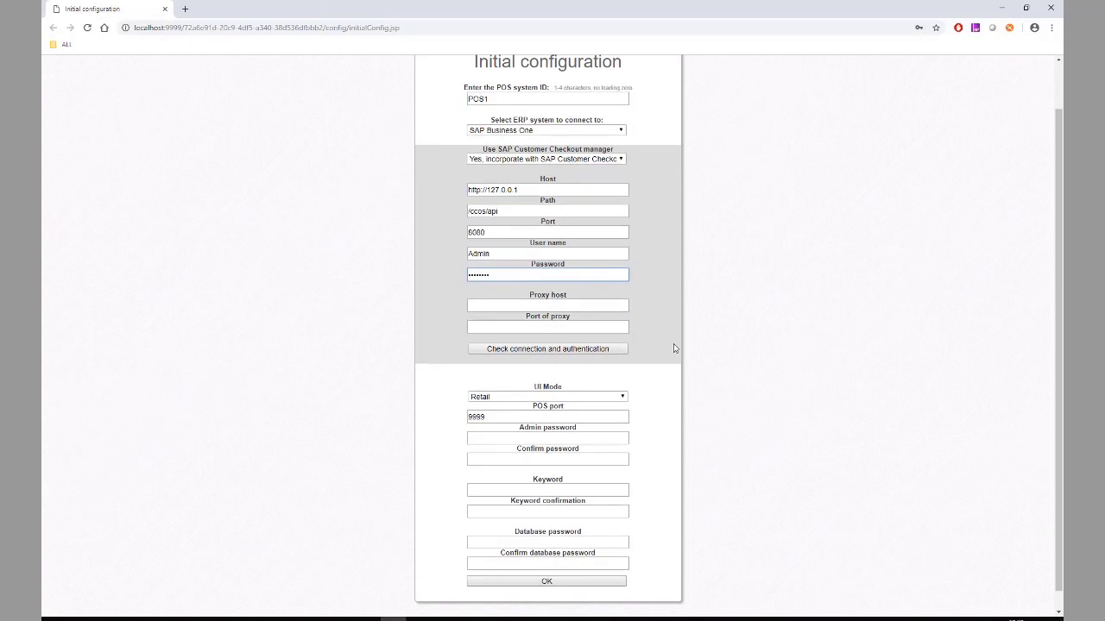
left_click(469, 214)
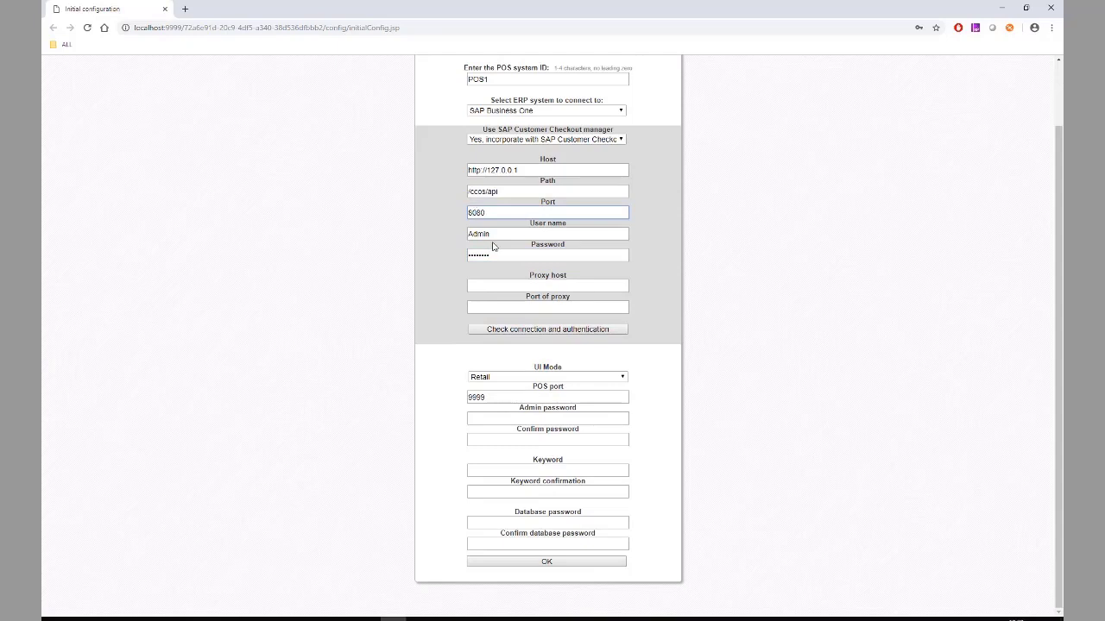
key("Delete")
key("Delete")
type("27")
- Fill in and confirm the admin password, keyword and database password, then submit the configuration
left_click(553, 419)
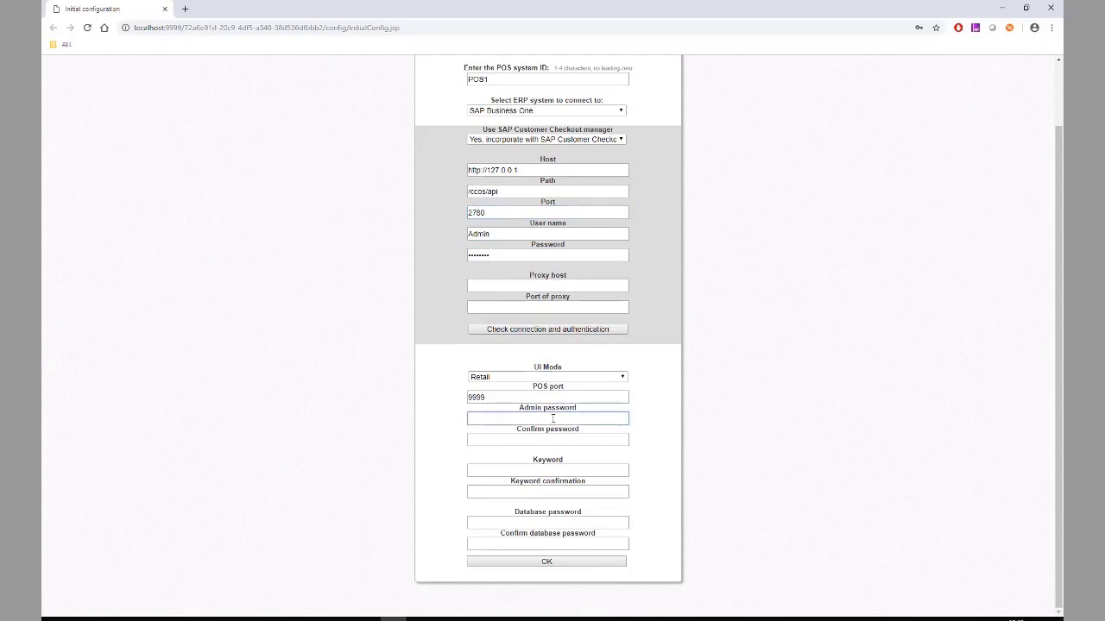
type("•••••••")
key("Tab")
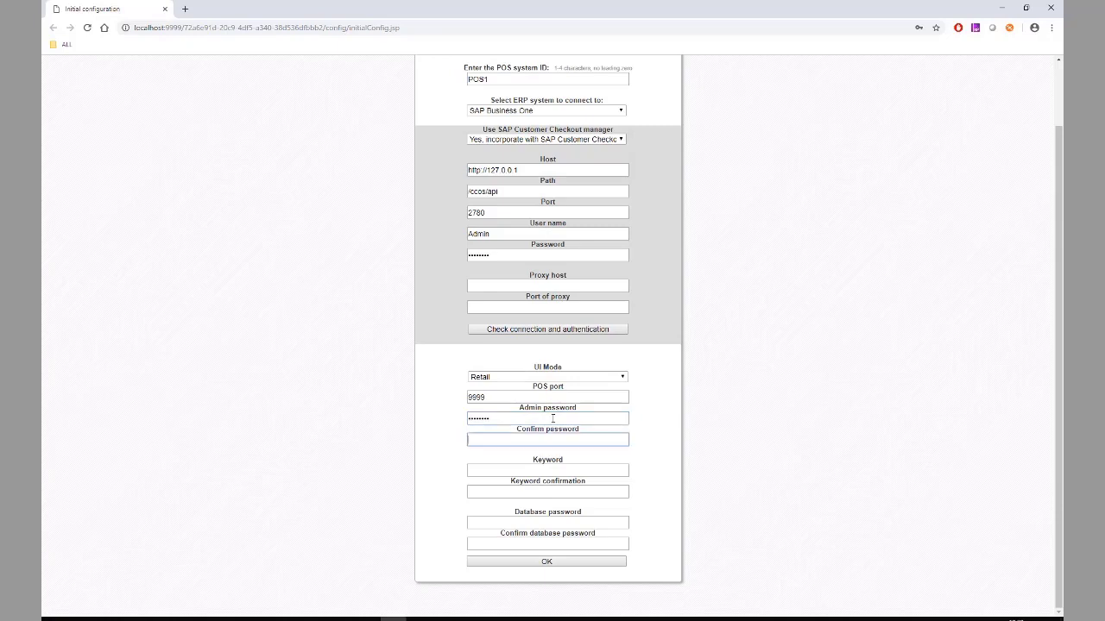
type("••••••••")
left_click(541, 468)
type("•••••")
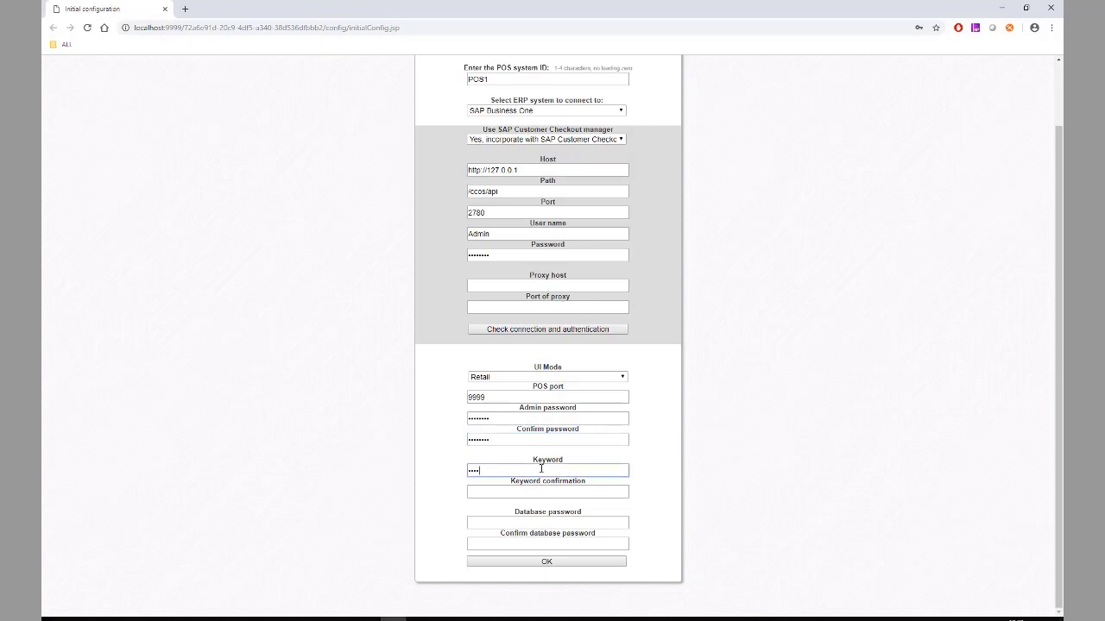
type("••••")
key("Tab")
type("••••")
key("Tab")
type("••••")
key("Tab")
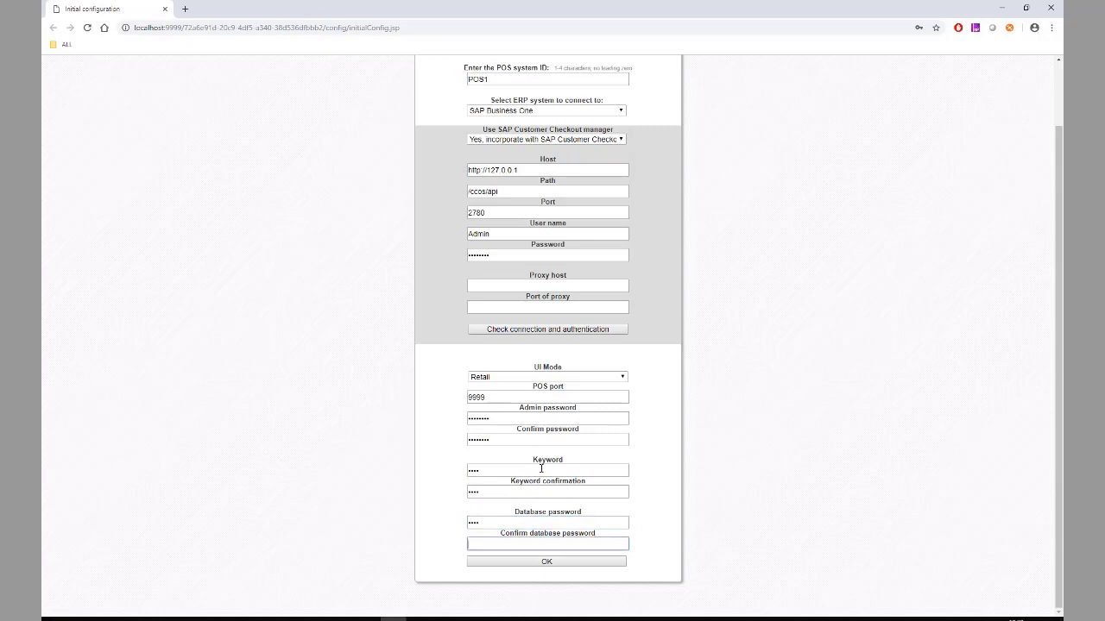
type("••••")
left_click(558, 562)
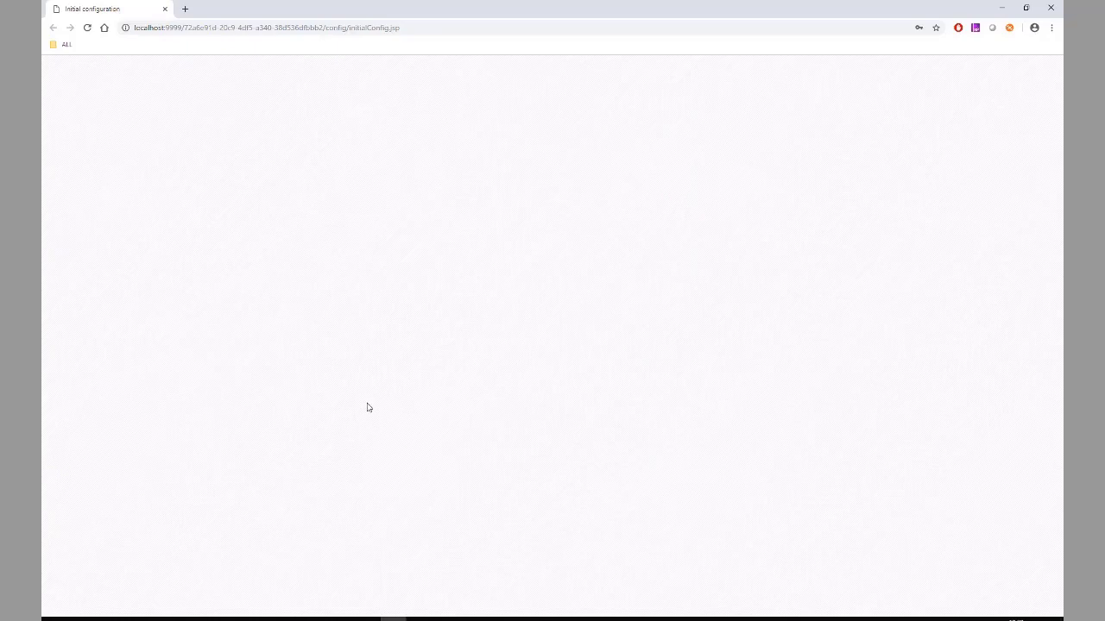
- Bring the TOMCAT folder window forward from the File Explorer taskbar previews
mouse_move(263, 619)
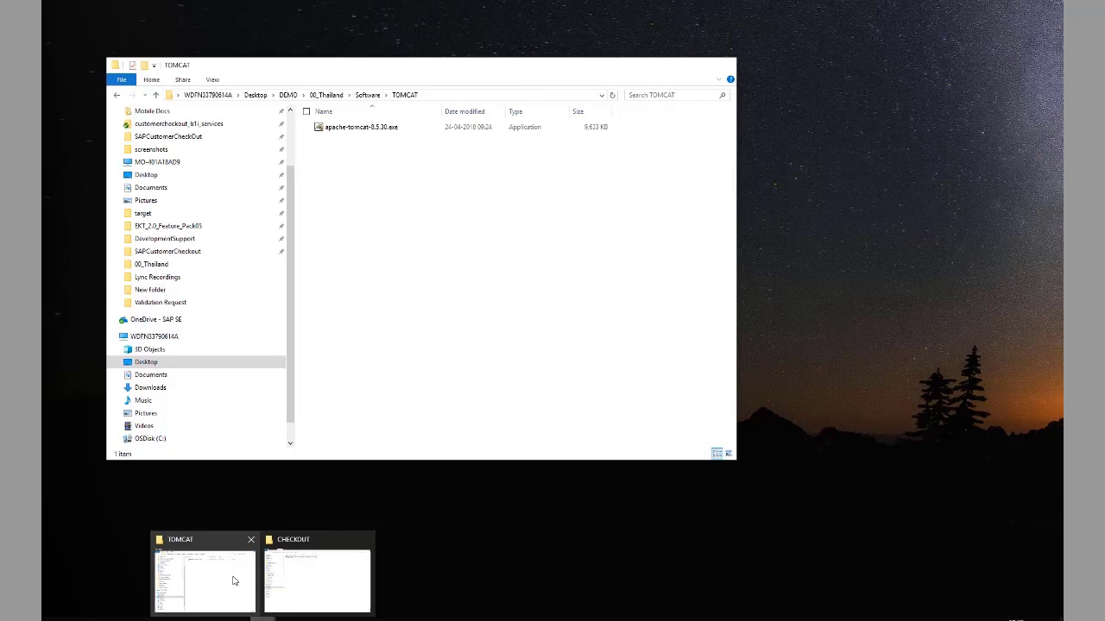
left_click(235, 580)
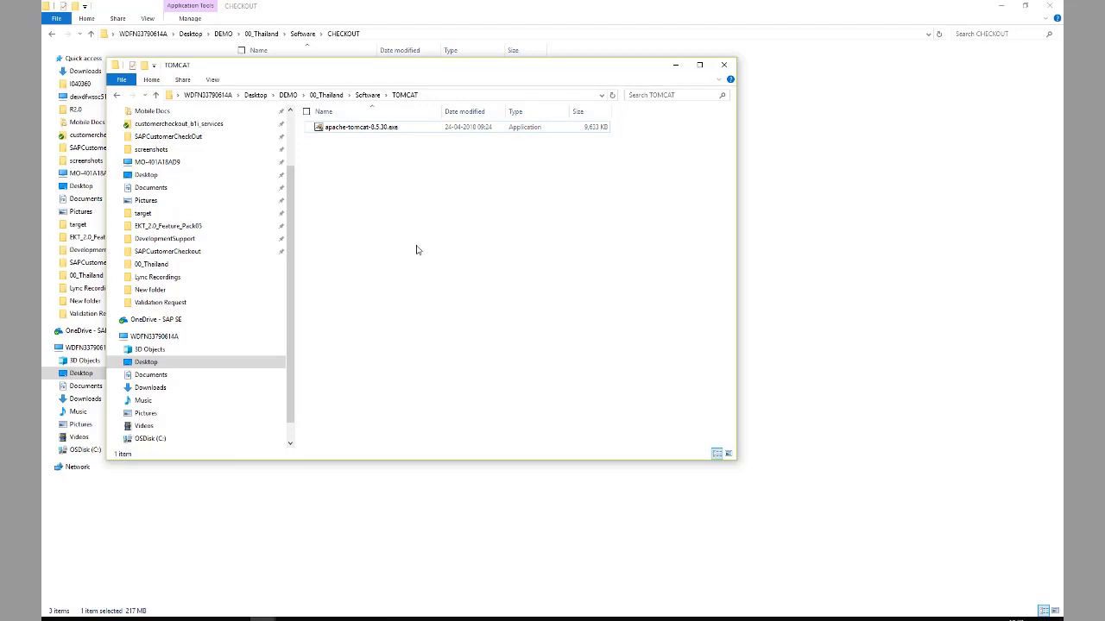
- Run the apache-tomcat-8.5.30.exe installer and accept the license agreement
right_click(367, 131)
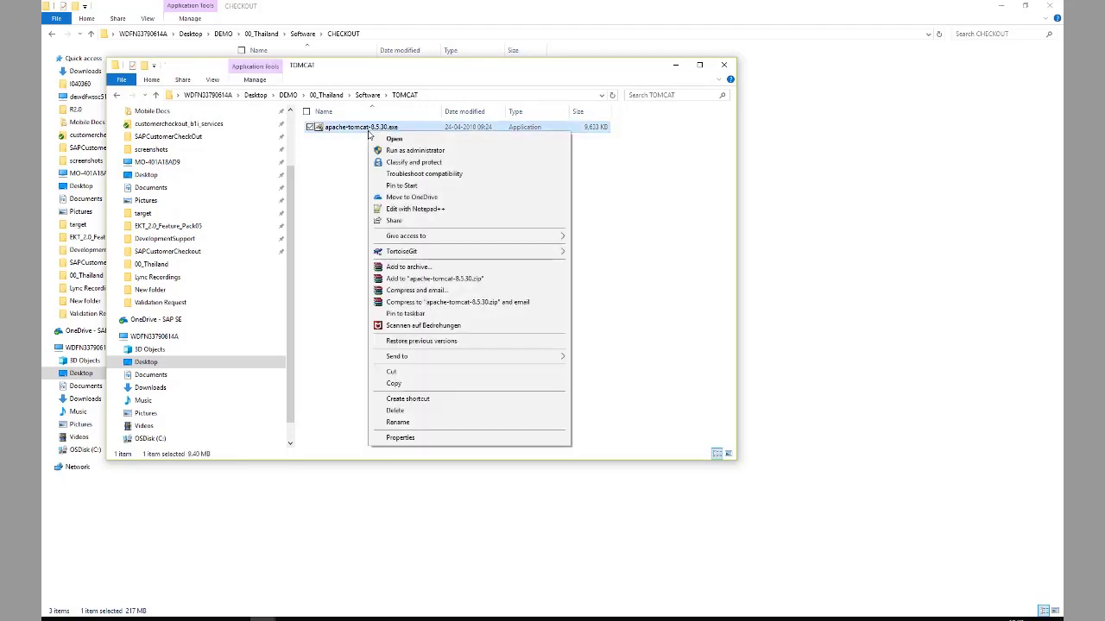
left_click(384, 140)
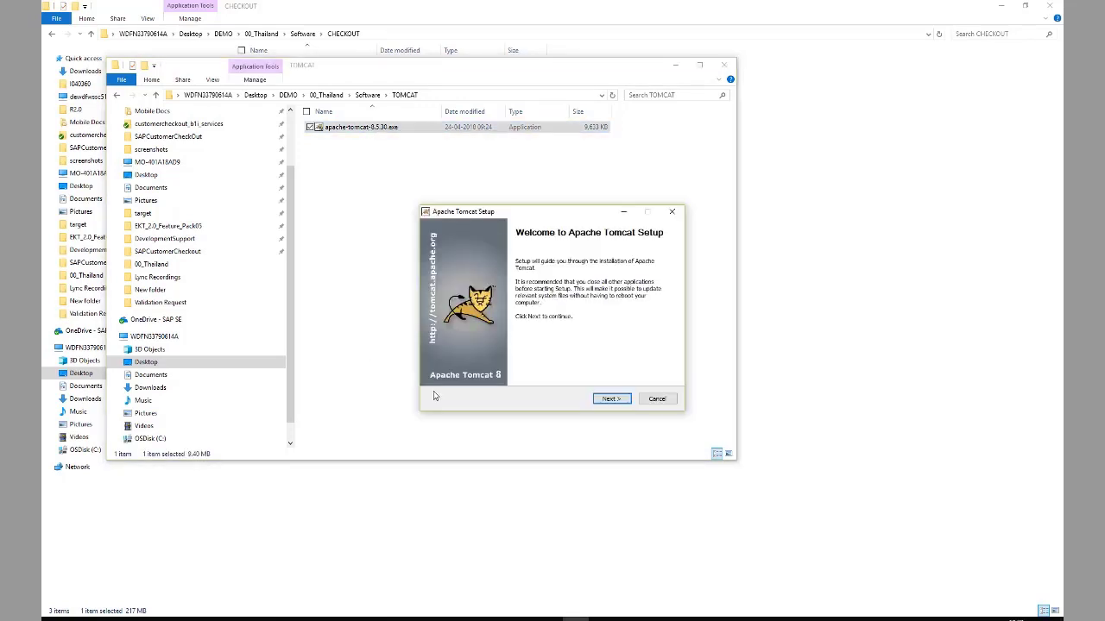
left_click(608, 401)
left_click(609, 401)
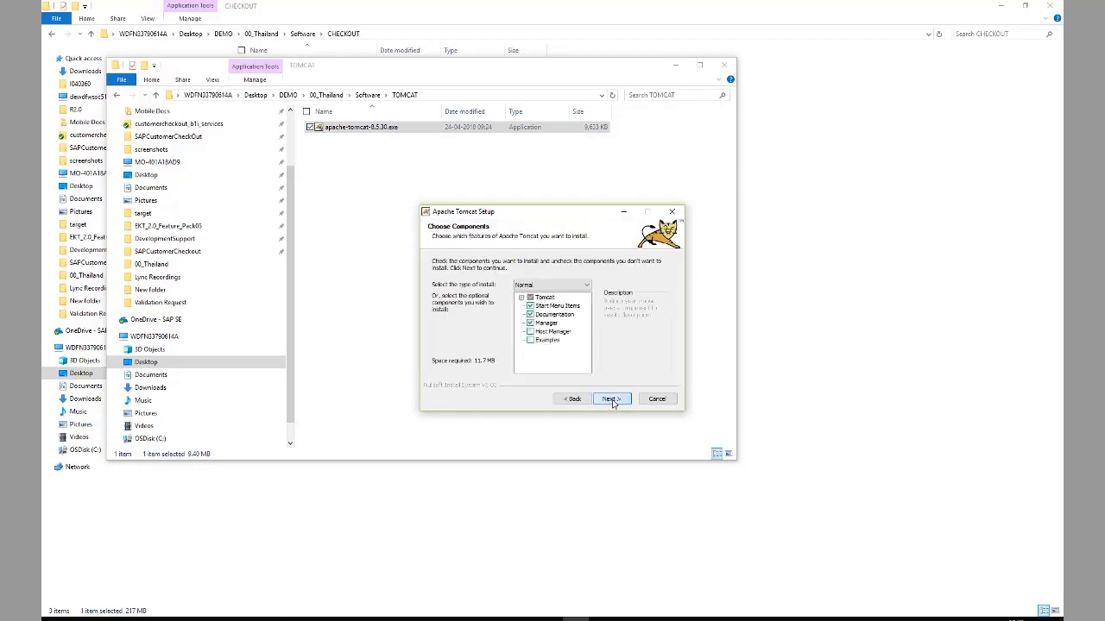
left_click(611, 400)
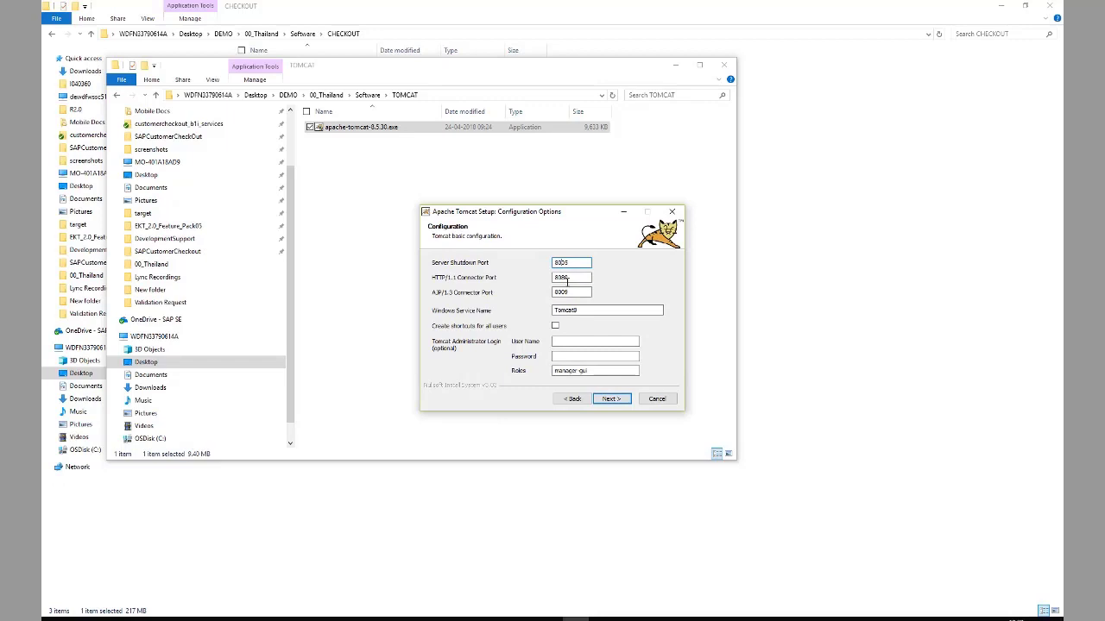
- Set Tomcat shutdown port 2705, HTTP port 2780 and AJP port 2709
key("BackSpace")
key("BackSpace")
key("BackSpace")
type("27")
left_click(573, 286)
key("BackSpace")
key("BackSpace")
type("27")
left_click(574, 292)
key("BackSpace")
key("BackSpace")
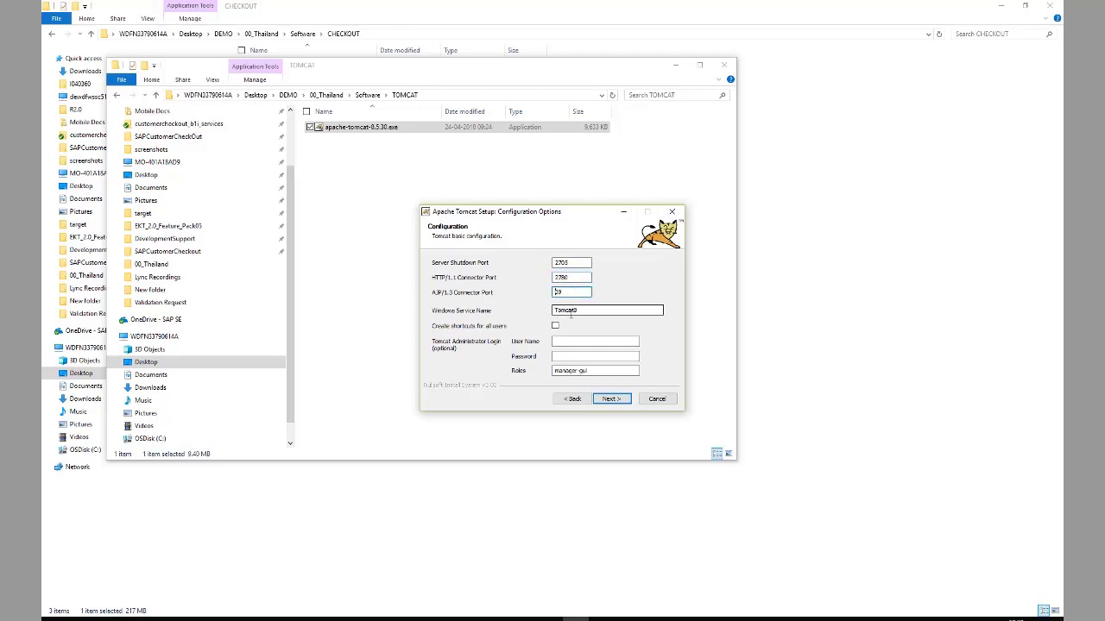
type("27")
left_click(612, 399)
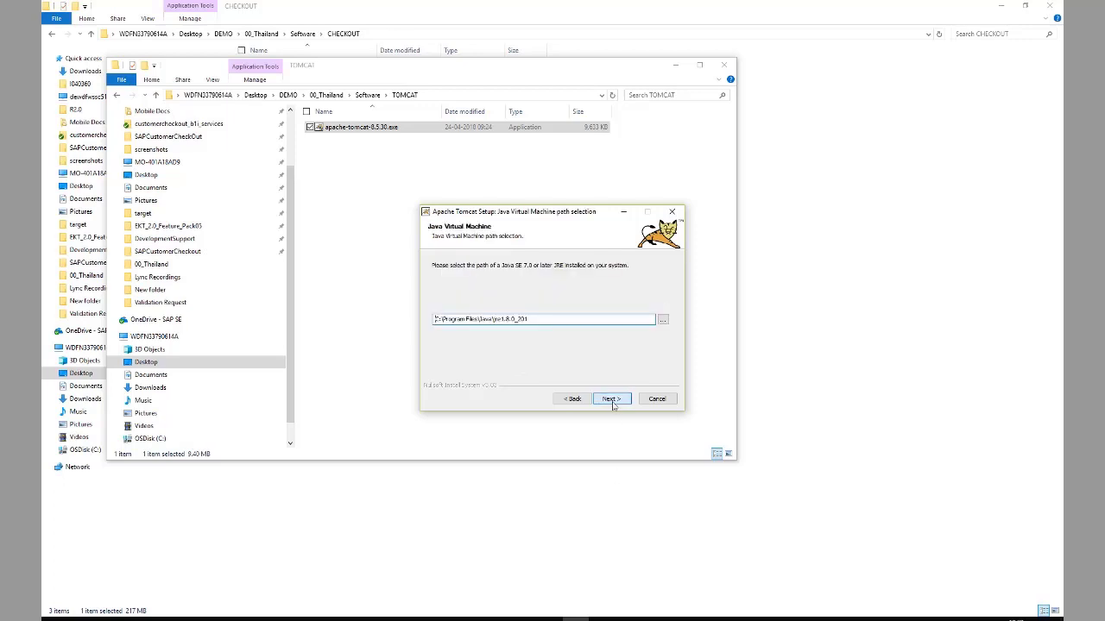
- Keep the detected Java path, install Tomcat, and finish setup with Tomcat running
left_click(613, 400)
left_click(614, 400)
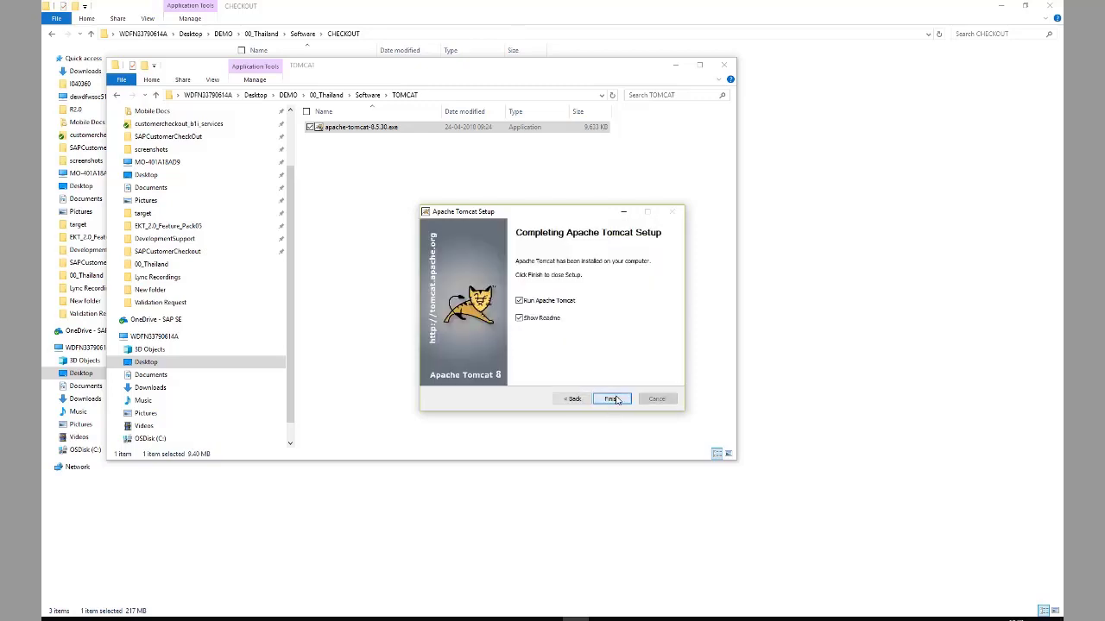
left_click(611, 399)
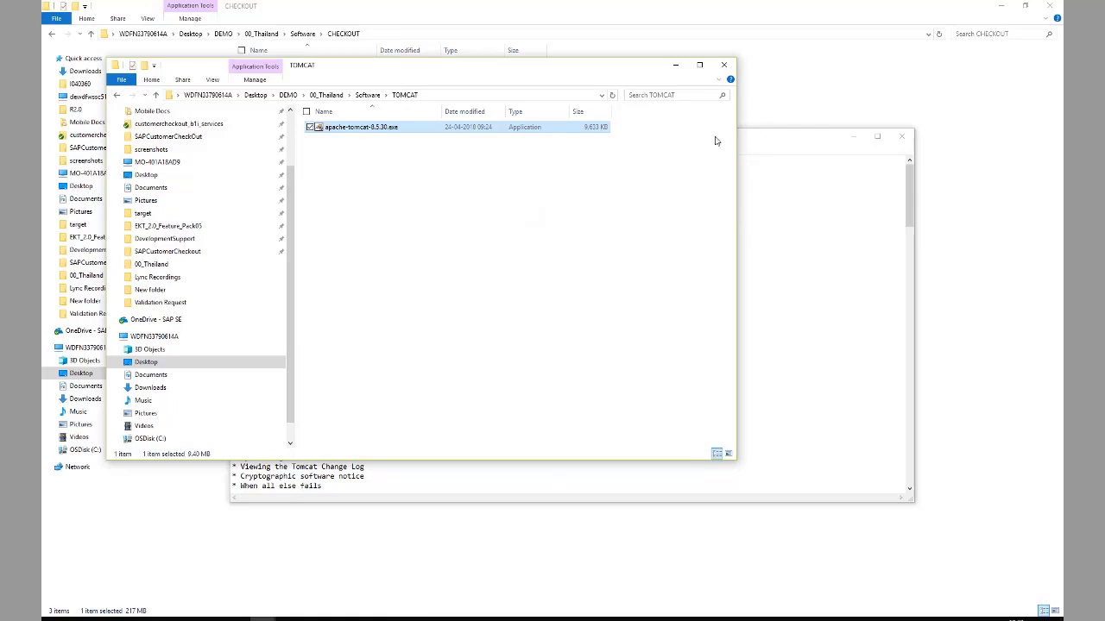
- Load the Tomcat welcome page at 127.0.0.1:2780, then open the manager folder in File Explorer
left_click(791, 212)
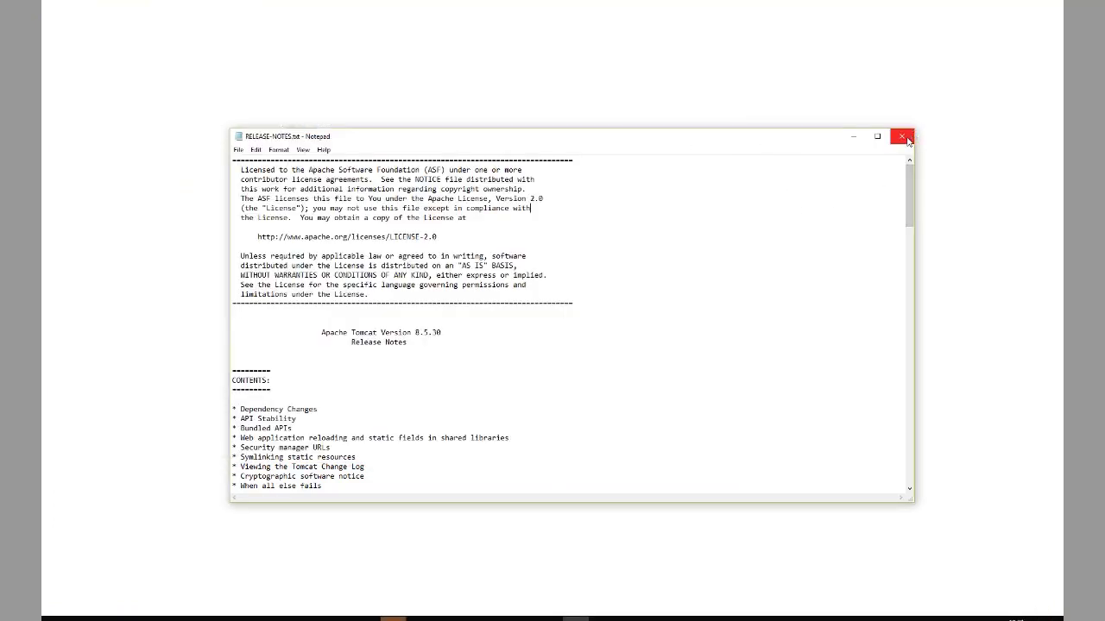
left_click(902, 138)
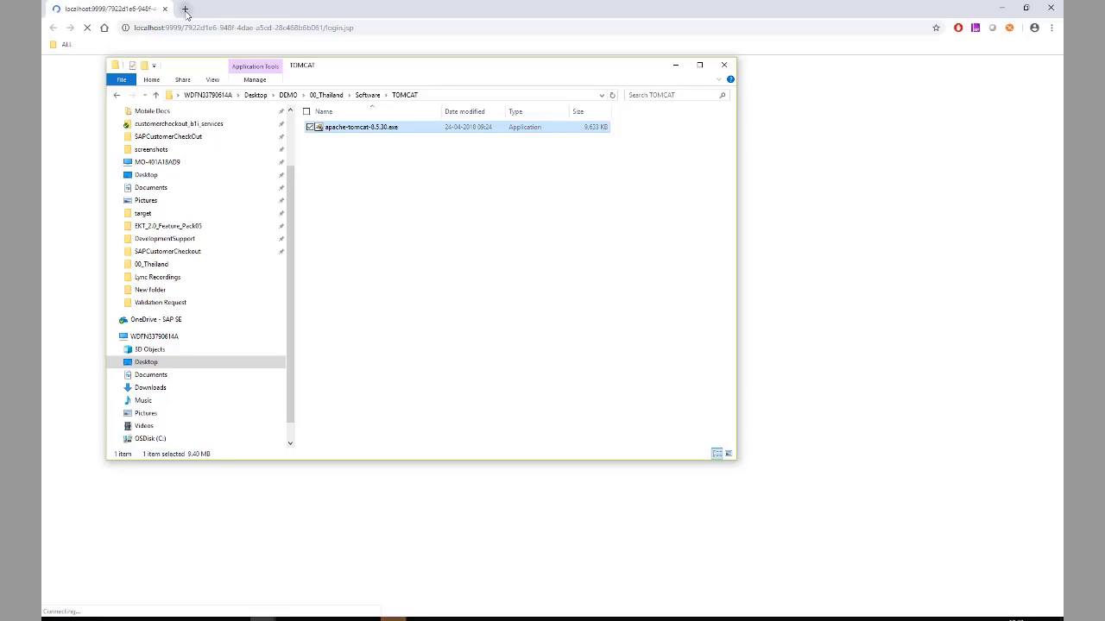
left_click(184, 9)
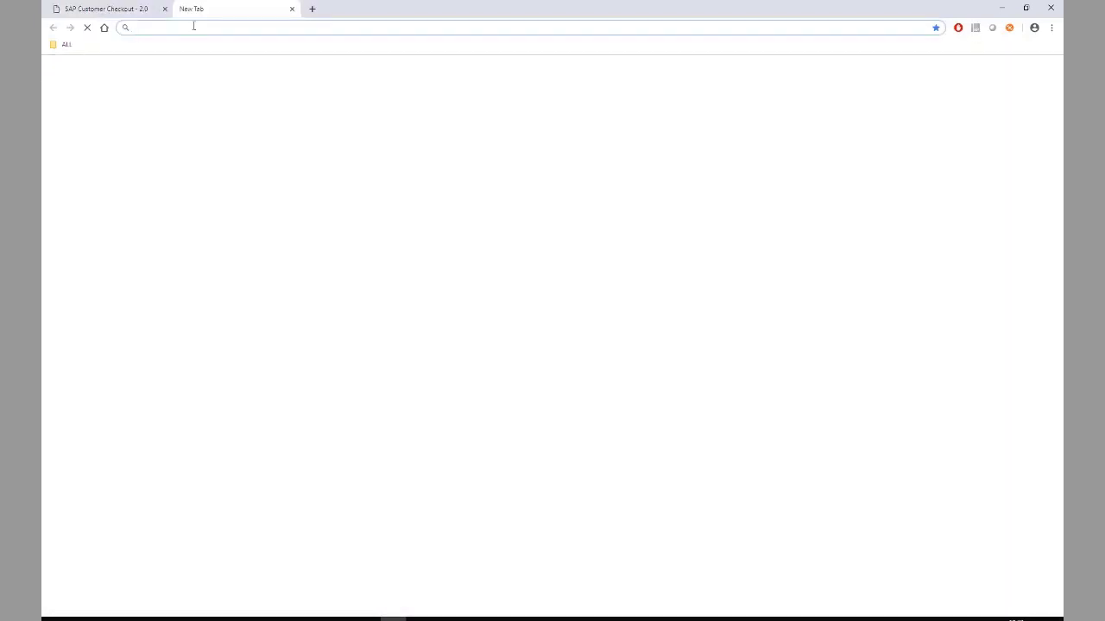
type("127.0.01")
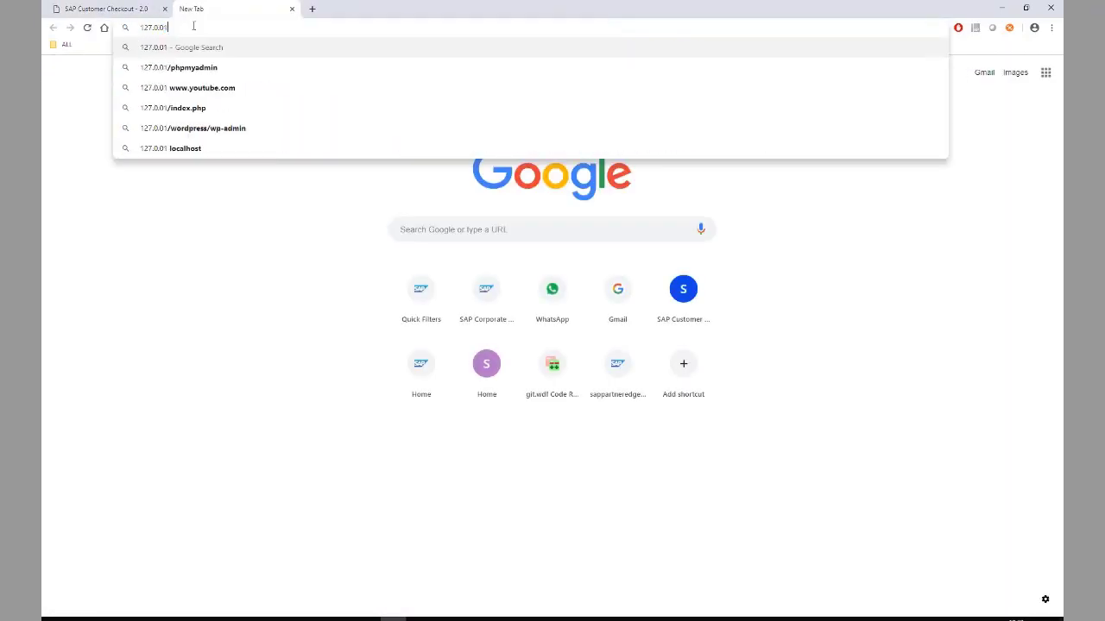
key("BackSpace")
type(".1")
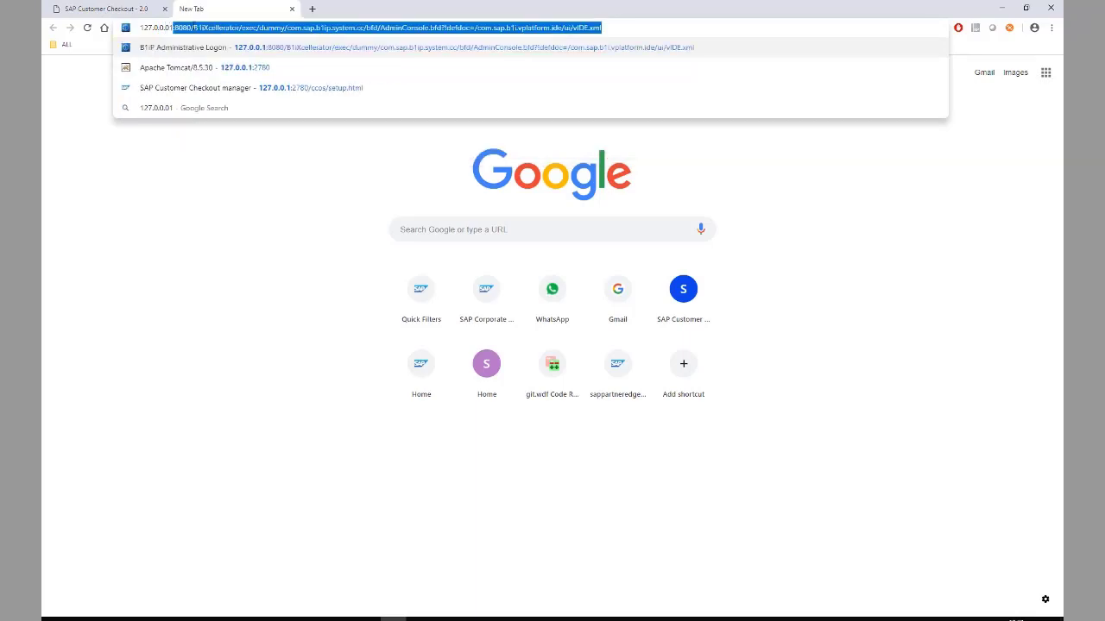
type(":2780")
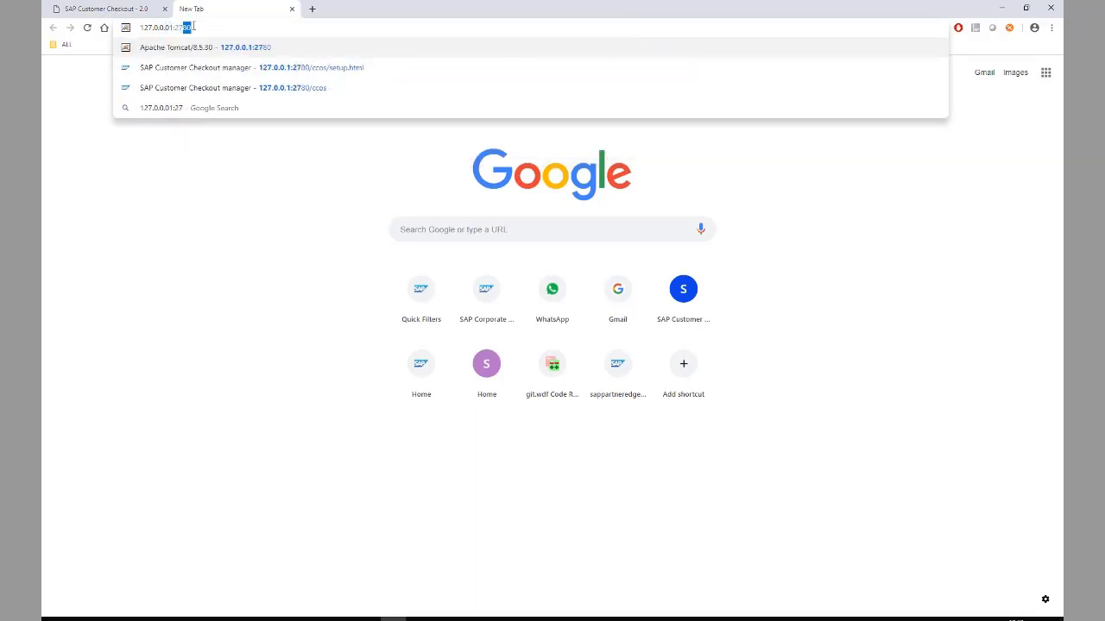
key("Return")
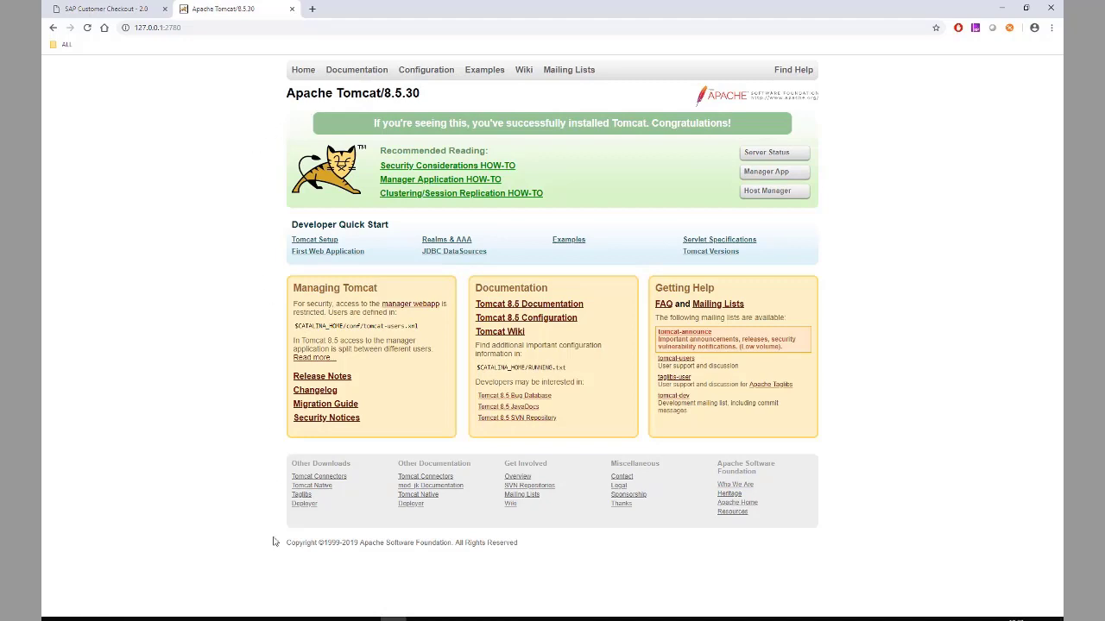
key("alt+Tab")
double_click(278, 92)
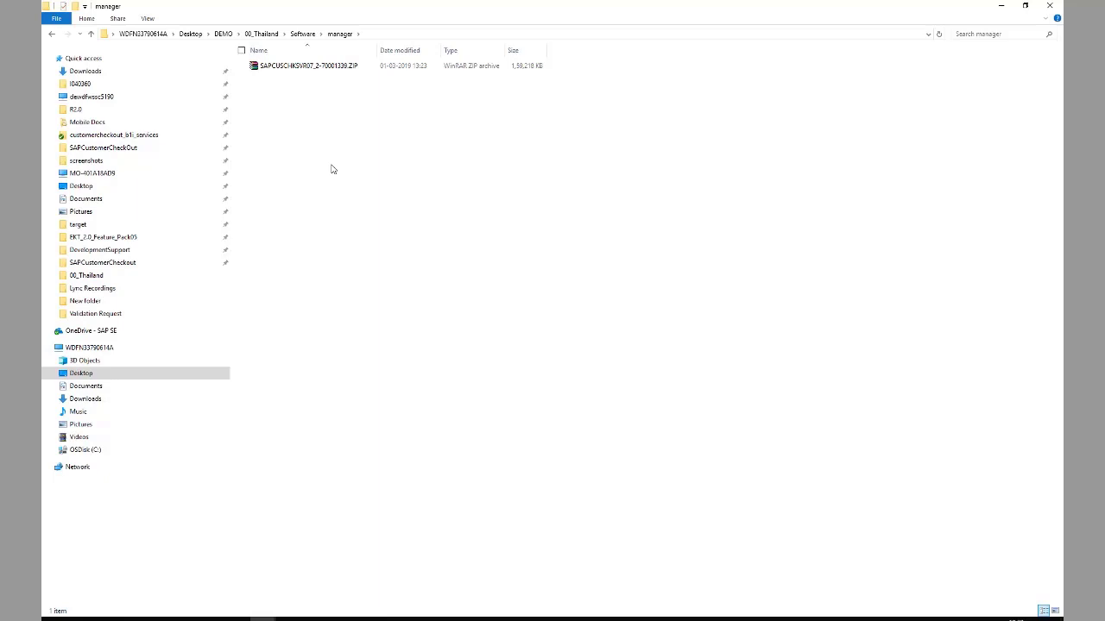
- Extract the SAPCUSCHKSVR07 ZIP here to get ccos.war and SIGNATURE.SMF
right_click(318, 69)
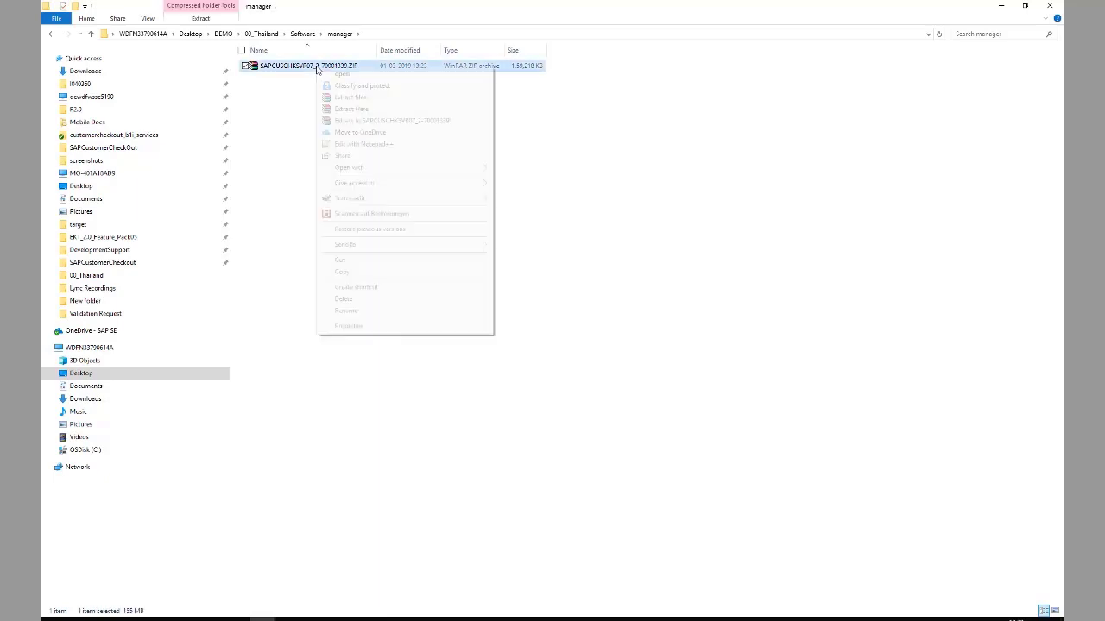
left_click(351, 108)
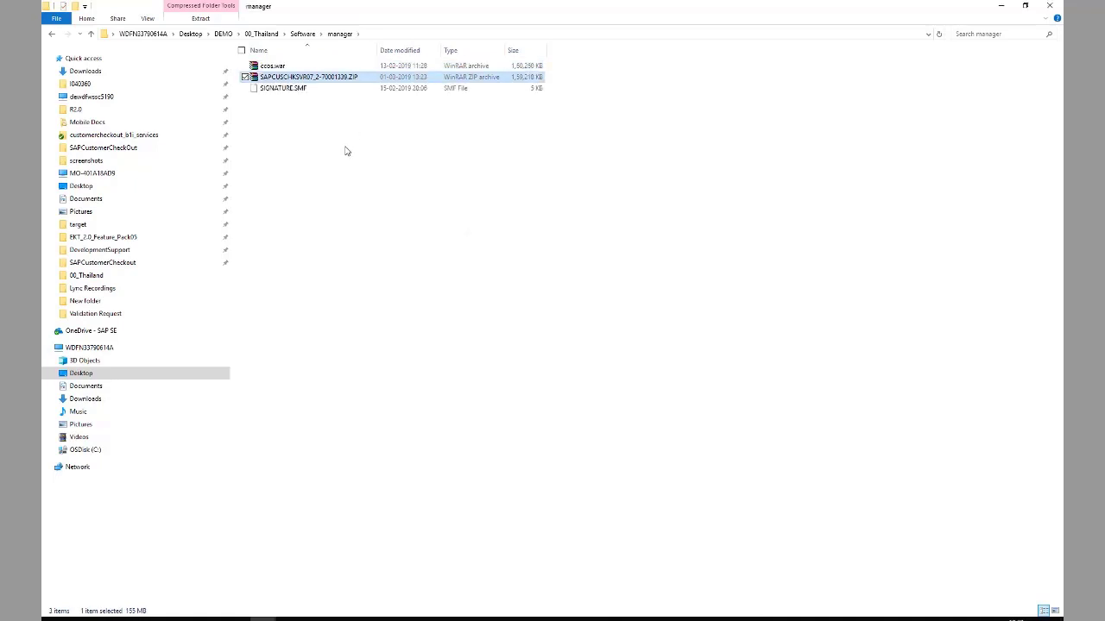
left_click(345, 147)
left_click(274, 66)
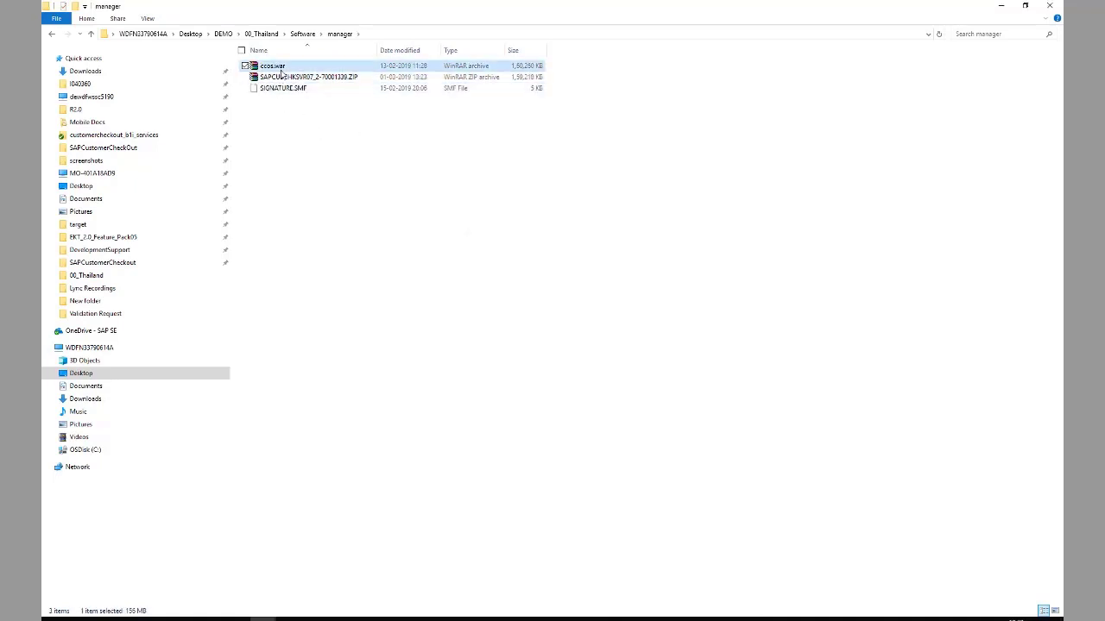
left_click(372, 377)
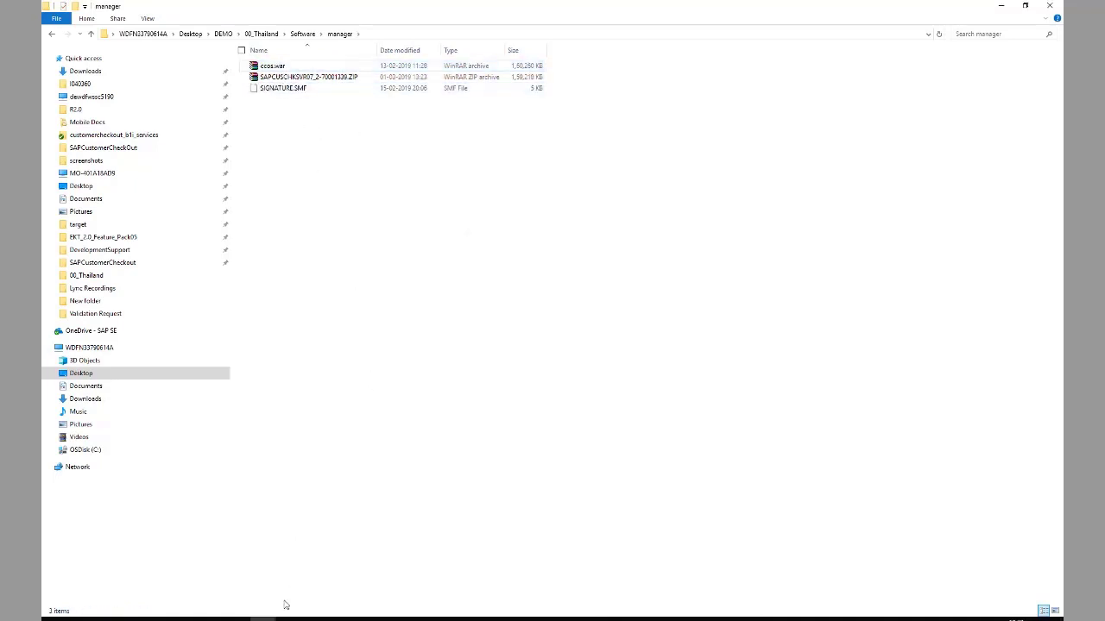
- Switch to the TOMCAT folder window and show the OSDisk (C:) drive
left_click(262, 618)
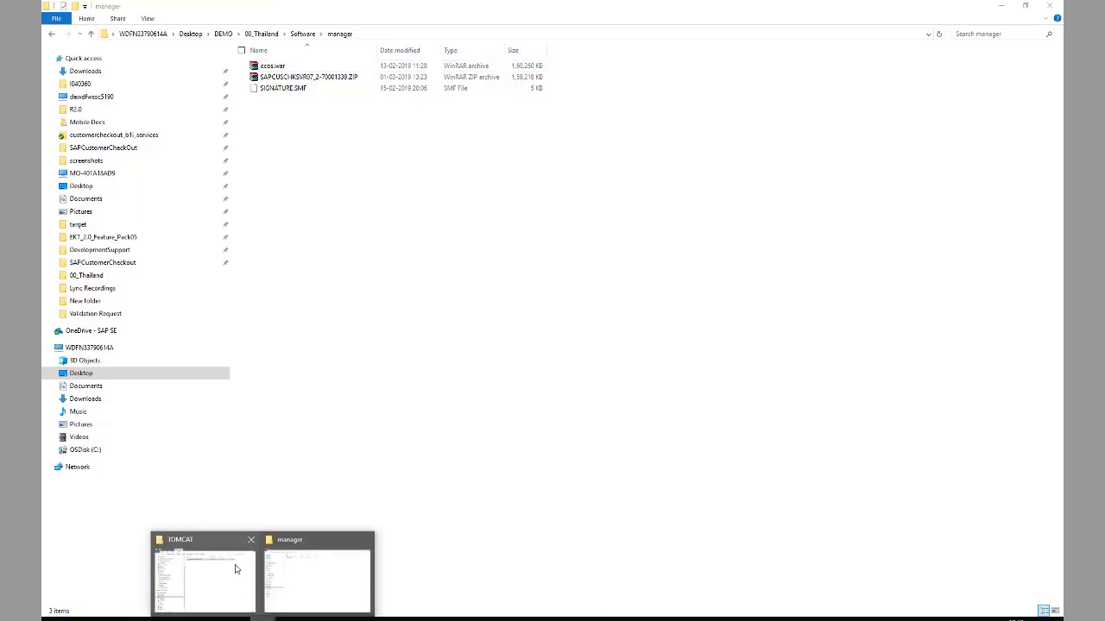
left_click(237, 568)
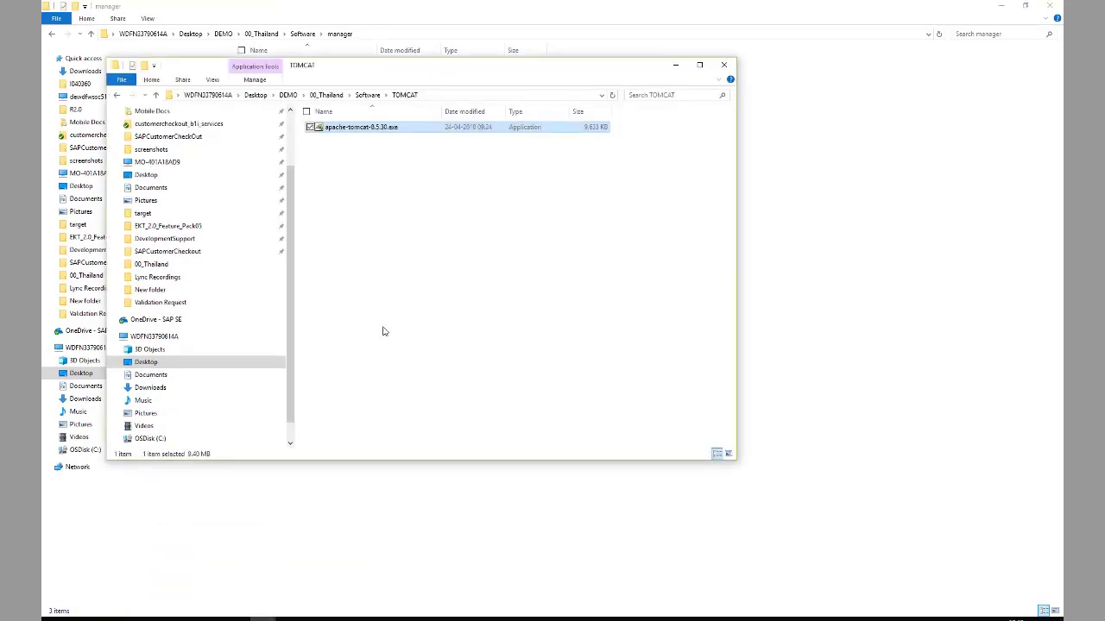
left_click(153, 439)
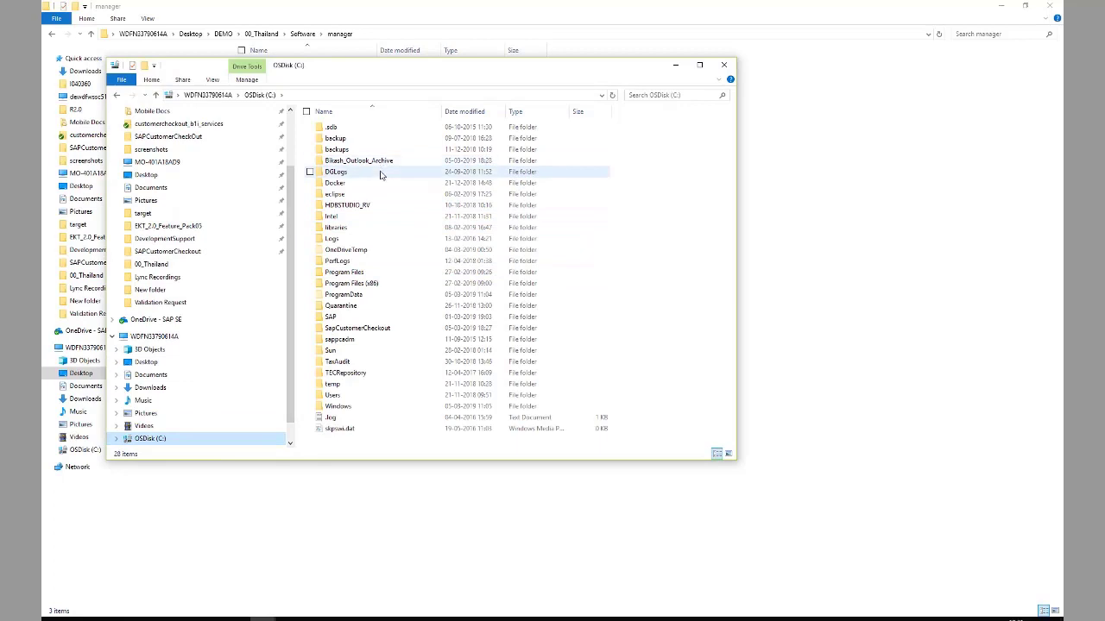
- Paste ccos.war into C:\Program Files\Apache Software Foundation\Tomcat 8.5\webapps and refresh until ccos appears
double_click(356, 273)
double_click(367, 148)
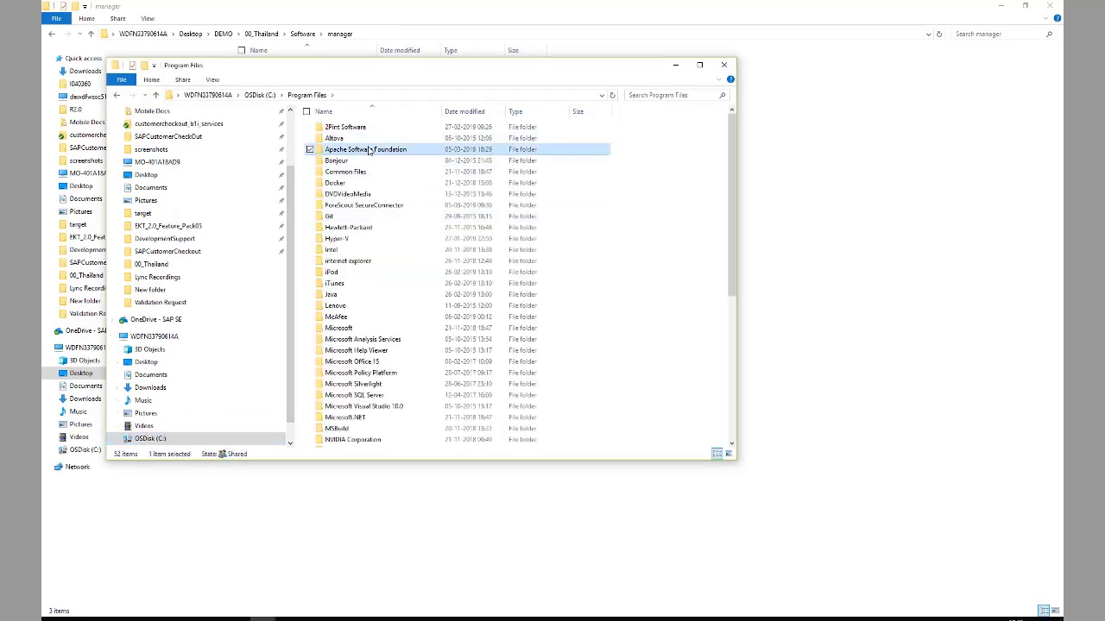
double_click(359, 130)
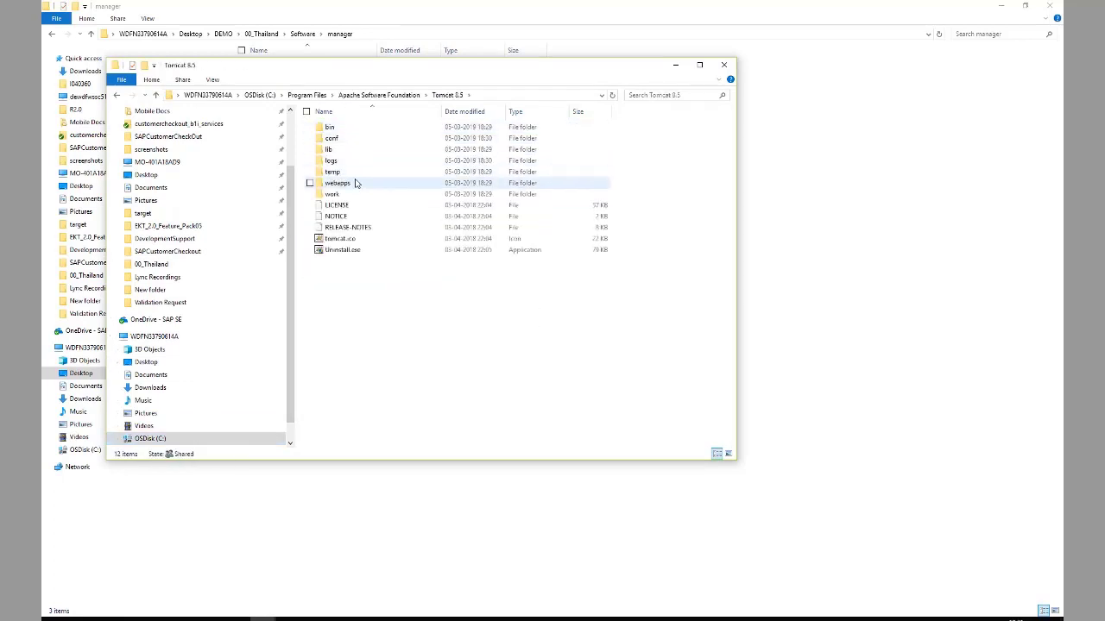
double_click(356, 183)
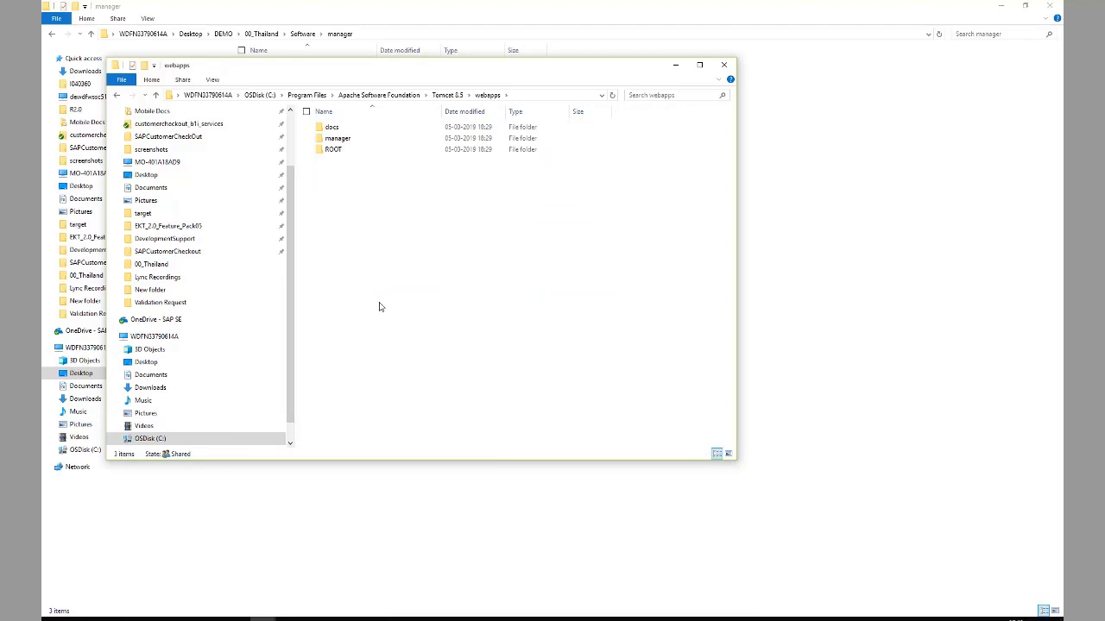
key("ctrl+v")
left_click(523, 242)
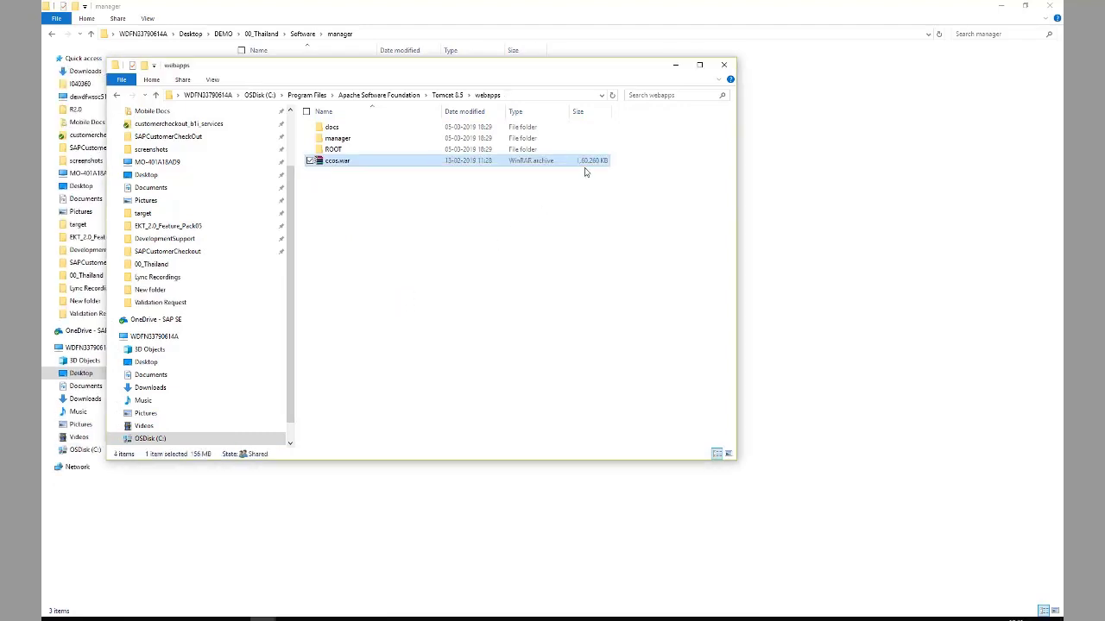
left_click(612, 95)
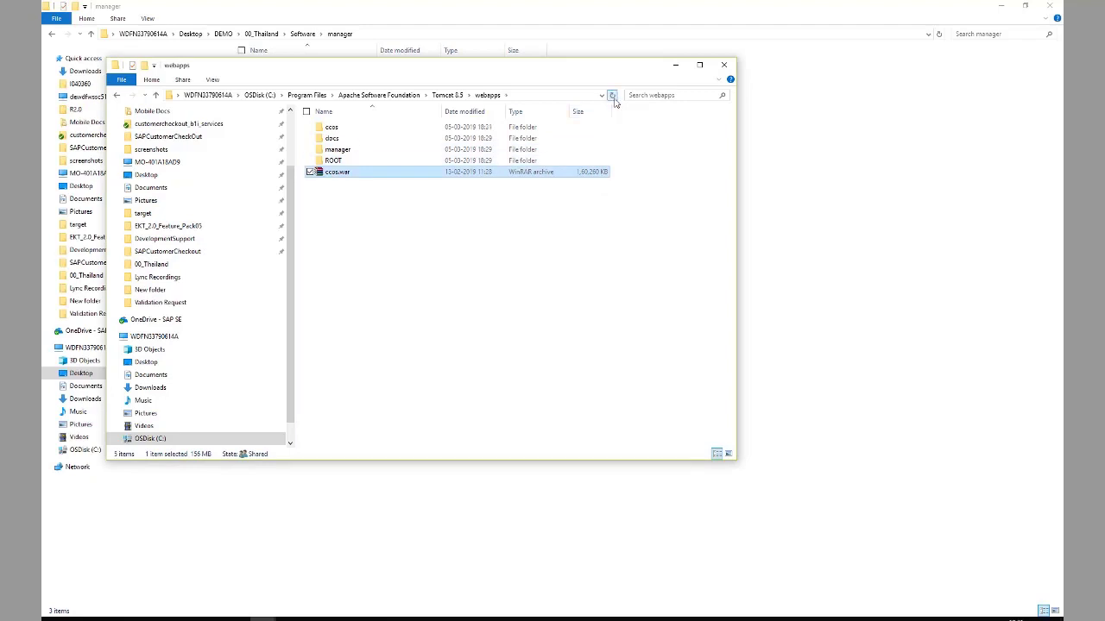
left_click(614, 97)
left_click(613, 98)
- Log in to Customer Checkout as Admin, dismiss the cash-in notice, and open the settings
left_click(395, 618)
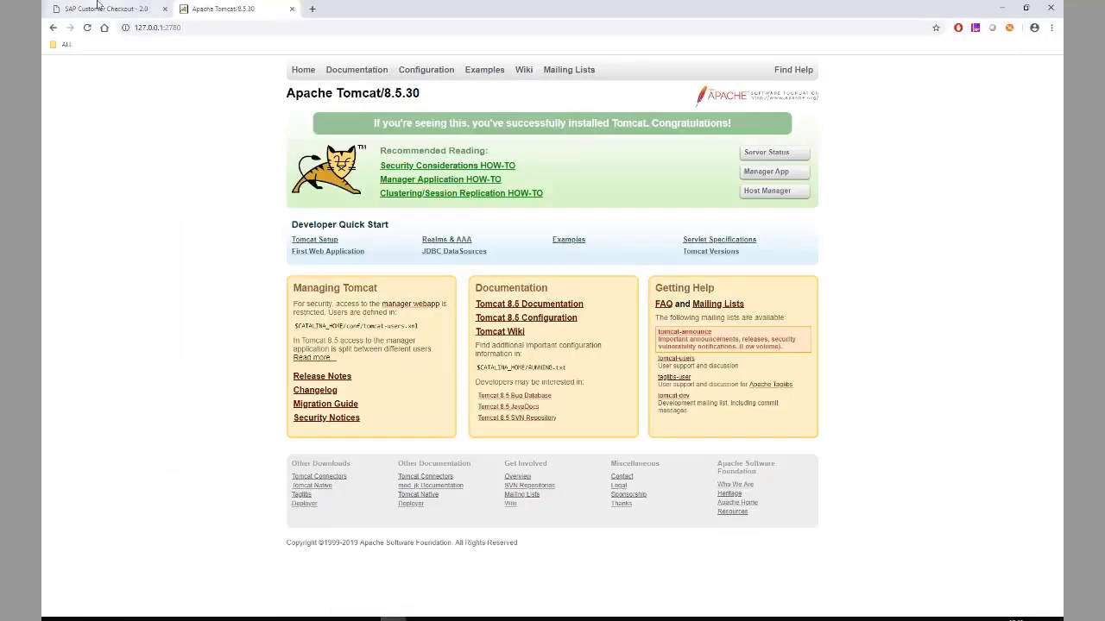
left_click(97, 7)
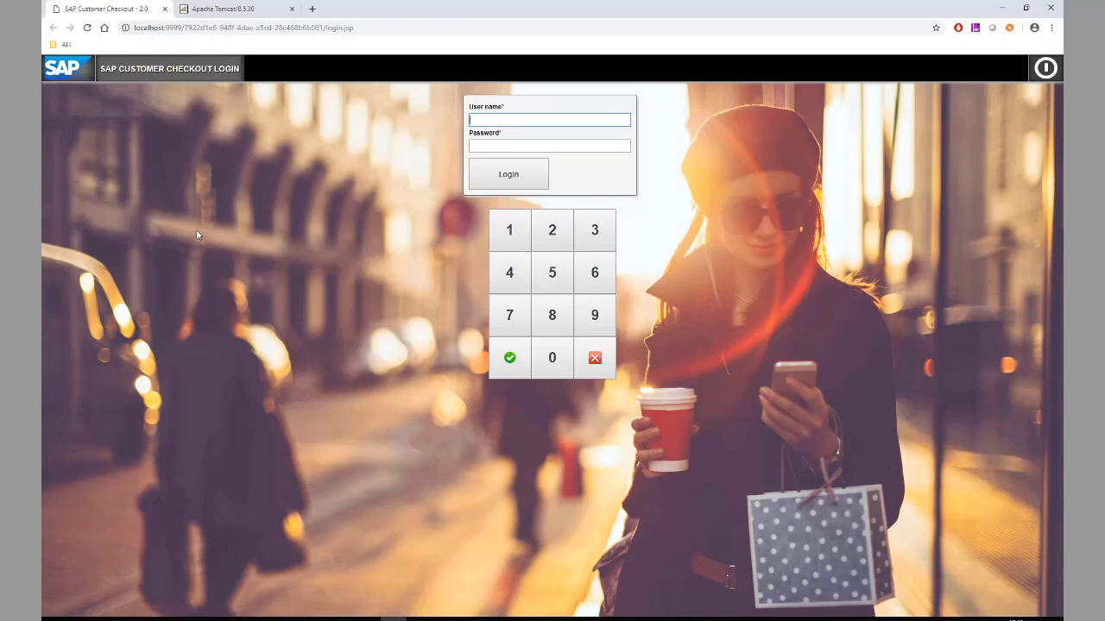
type("Admin")
key("Tab")
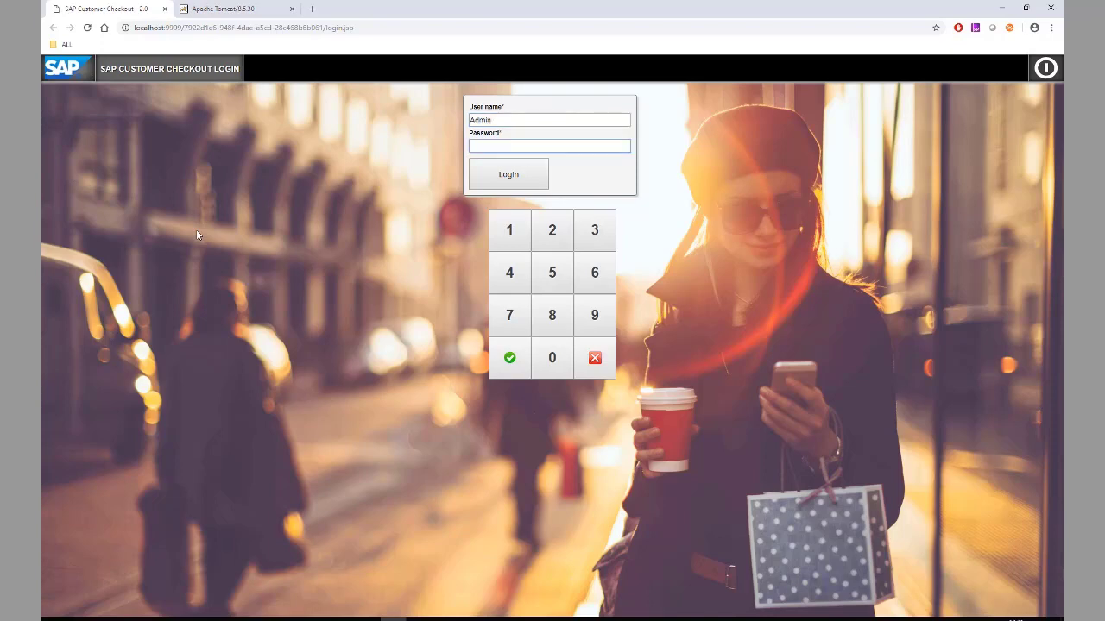
type("••••••••")
key("Return")
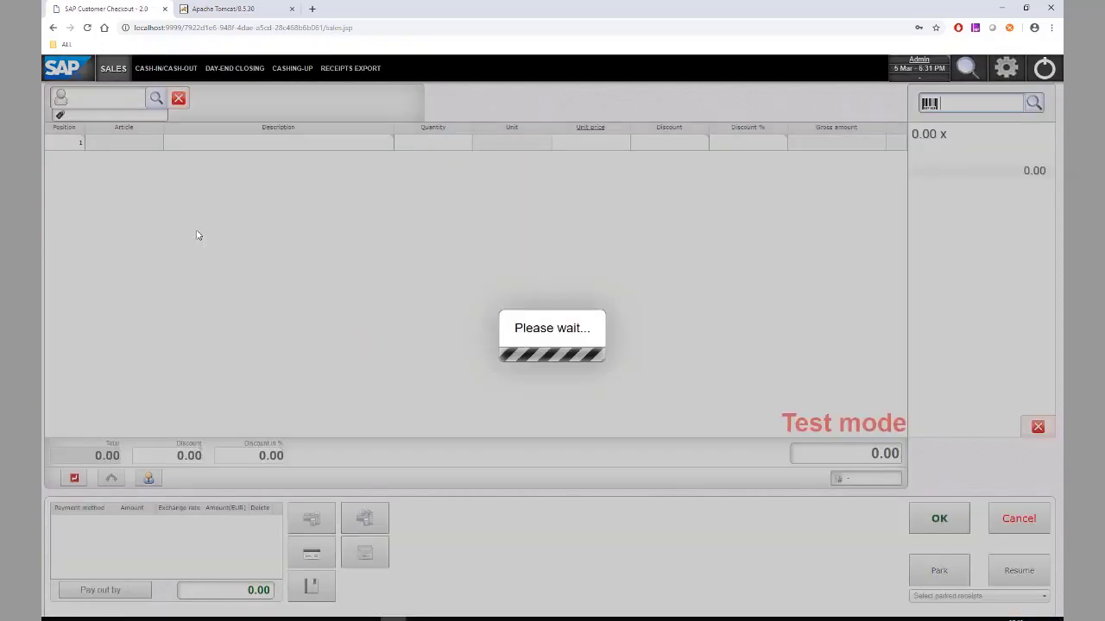
left_click(568, 382)
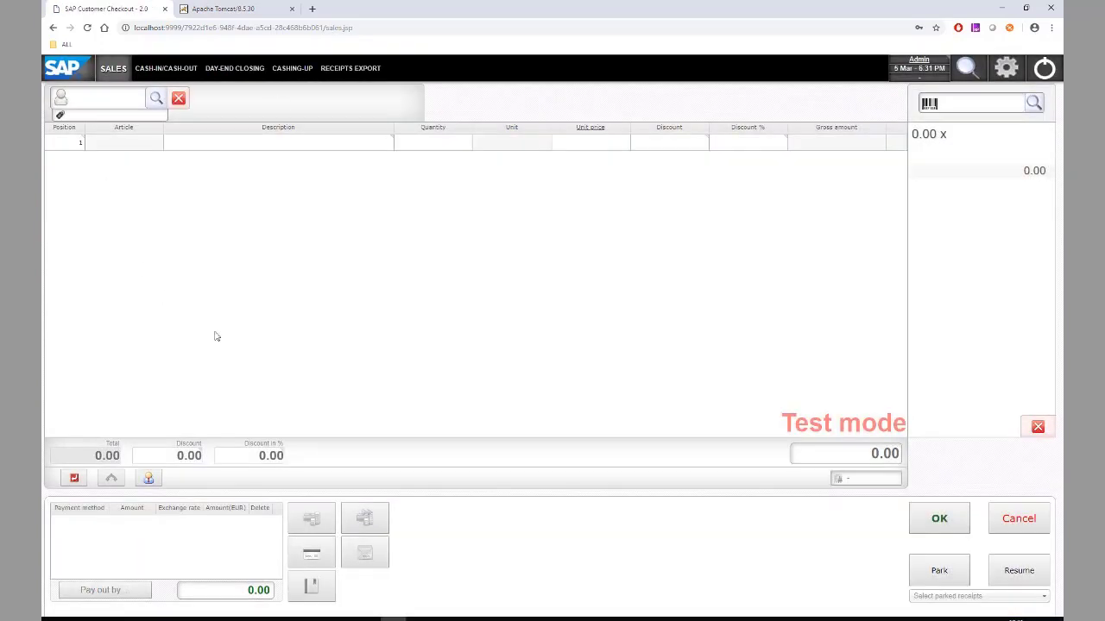
left_click(1006, 72)
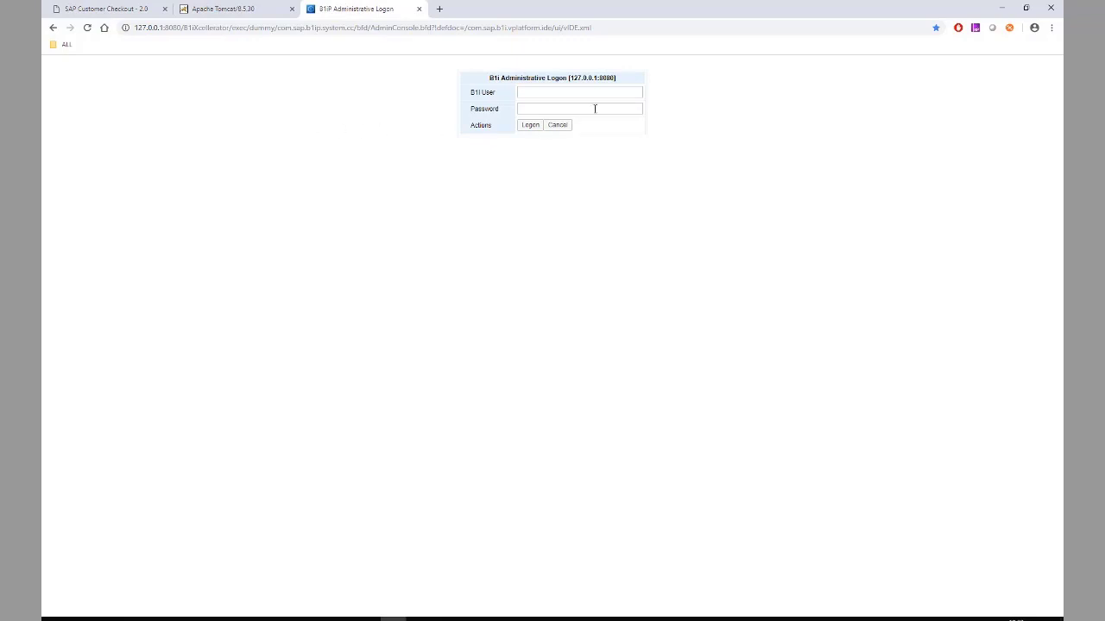
- Log on to B1i with the saved admin user, copy 127.0.0.1:8080, and return to Customer Checkout
left_click(562, 92)
key("Down")
key("Tab")
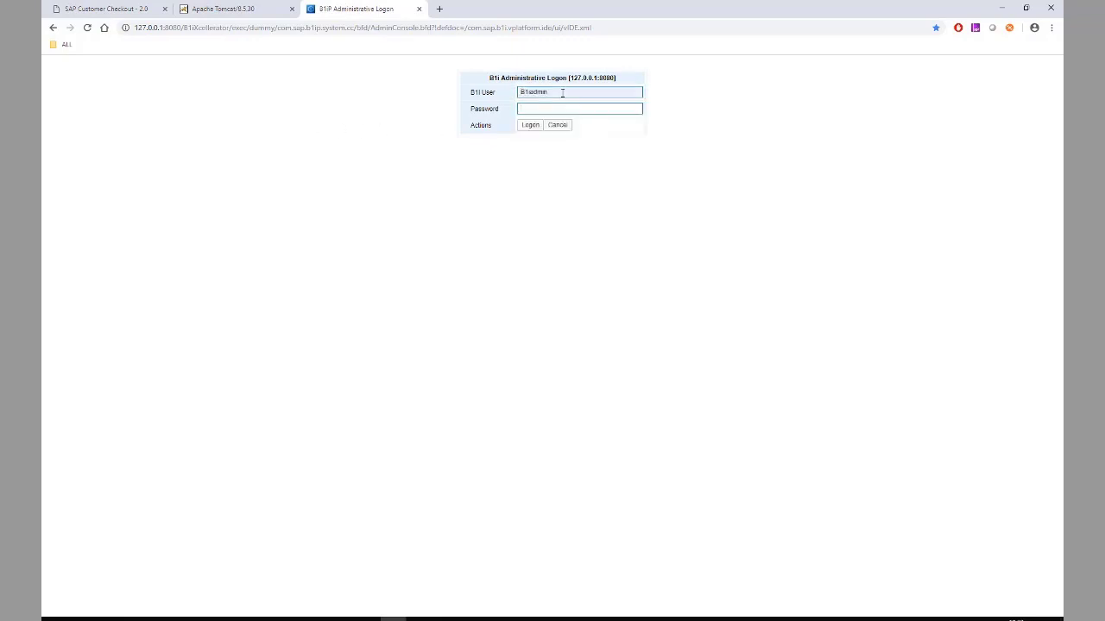
key("Return")
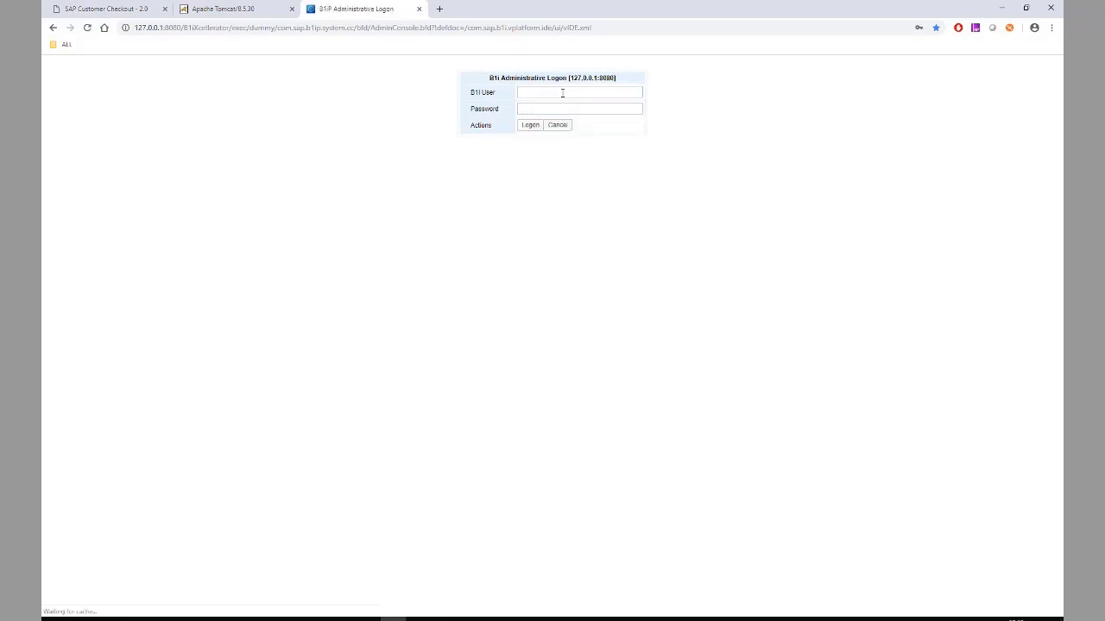
left_click_drag(136, 28, 181, 27)
key("ctrl+c")
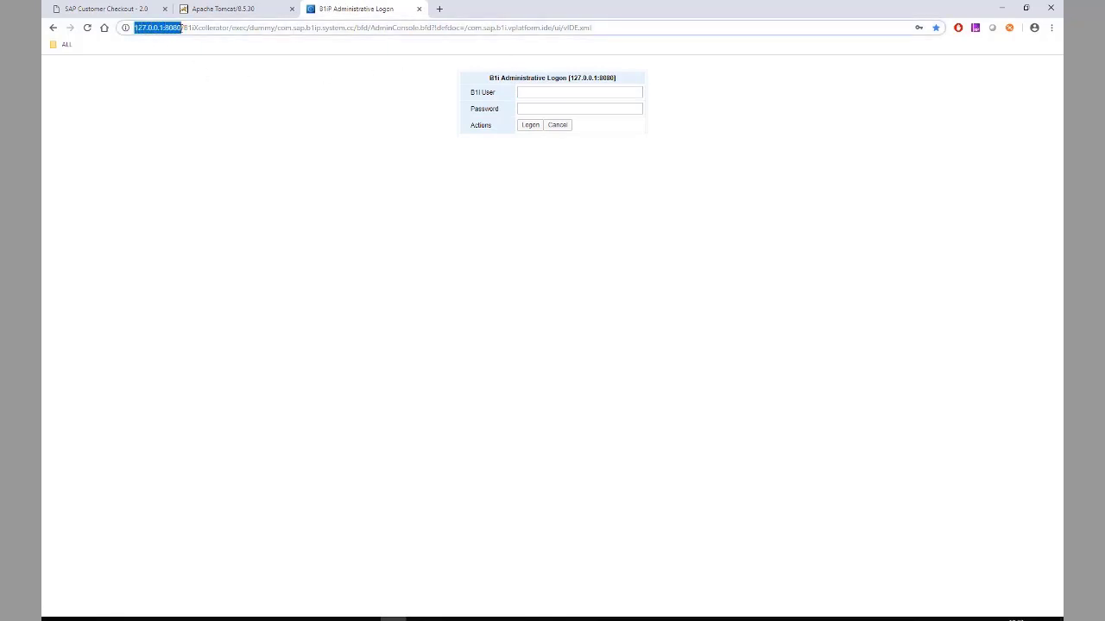
left_click(58, 14)
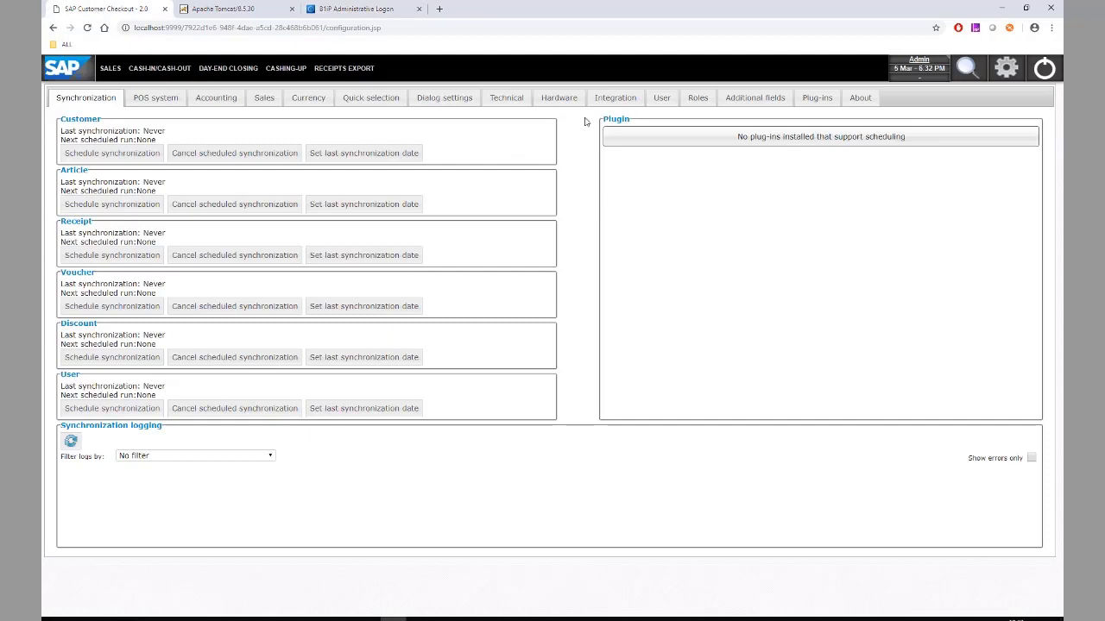
left_click(608, 96)
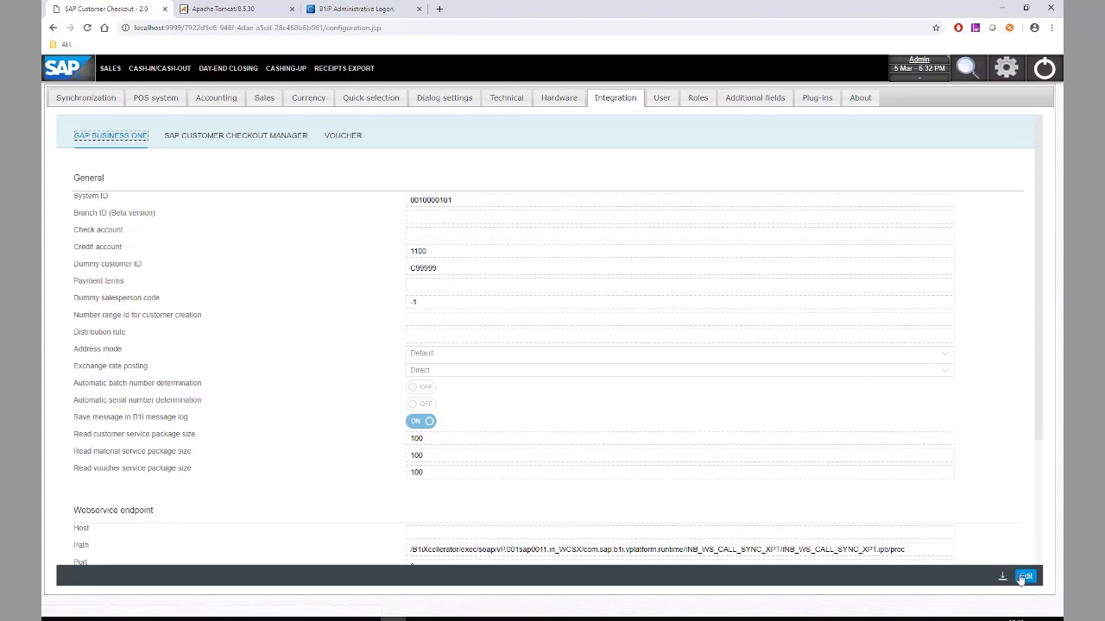
left_click(1023, 575)
scroll(555, 395, "down", 2)
left_click(538, 377)
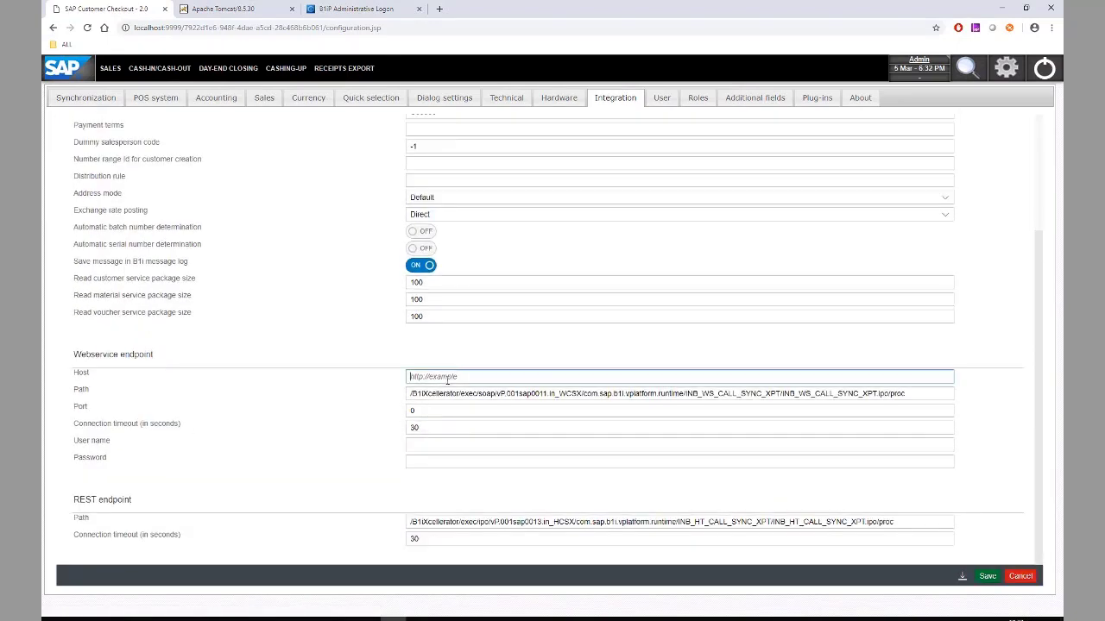
key("ctrl+v")
key("shift+Left")
key("shift+Left")
key("shift+Left")
key("shift+Left")
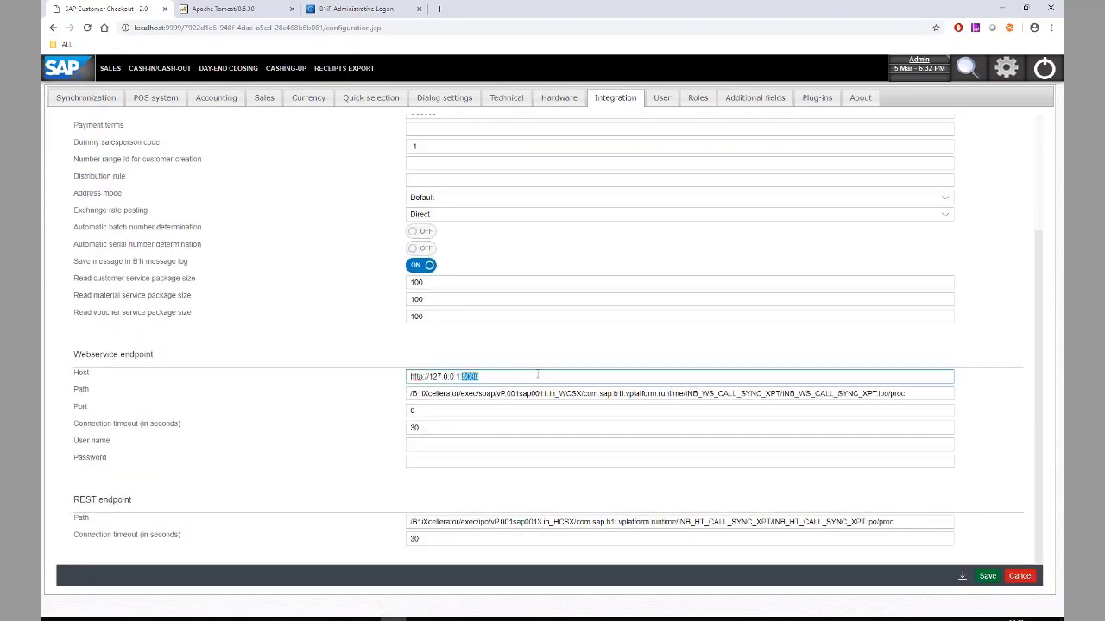
key("BackSpace")
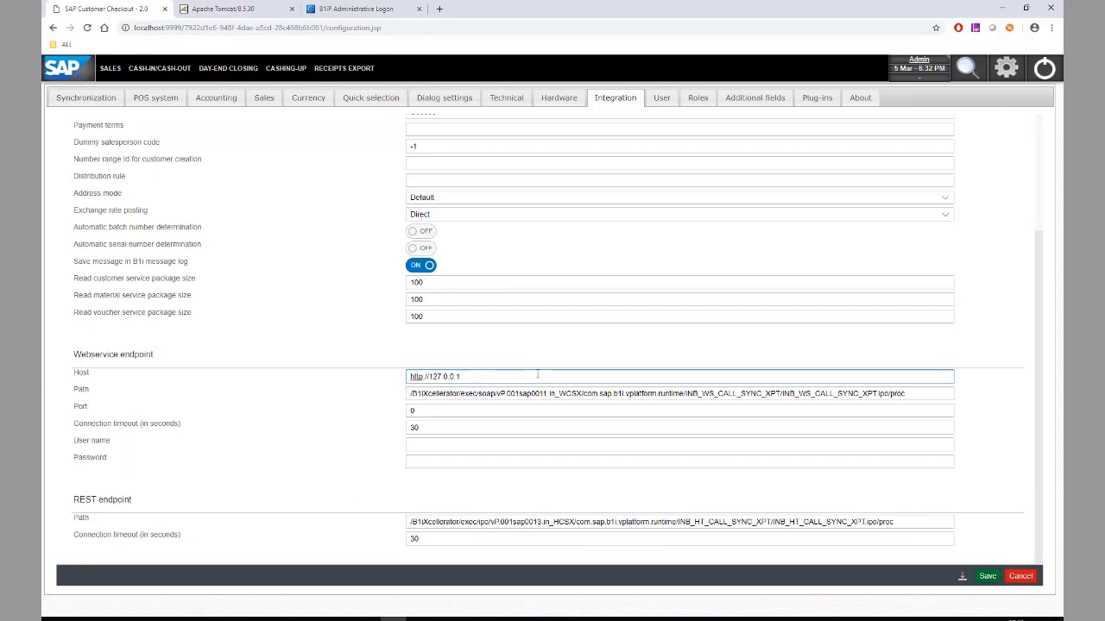
- Enter port 8080 and the B1iadmin login with its password, save, and check the connection
left_click(437, 410)
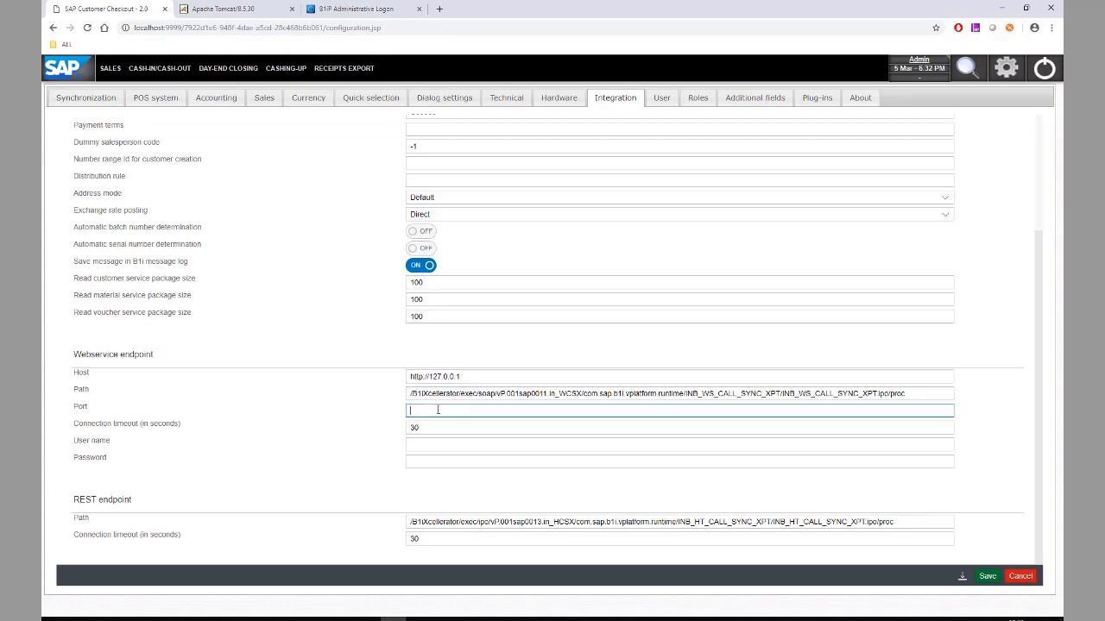
type("8080")
left_click(437, 443)
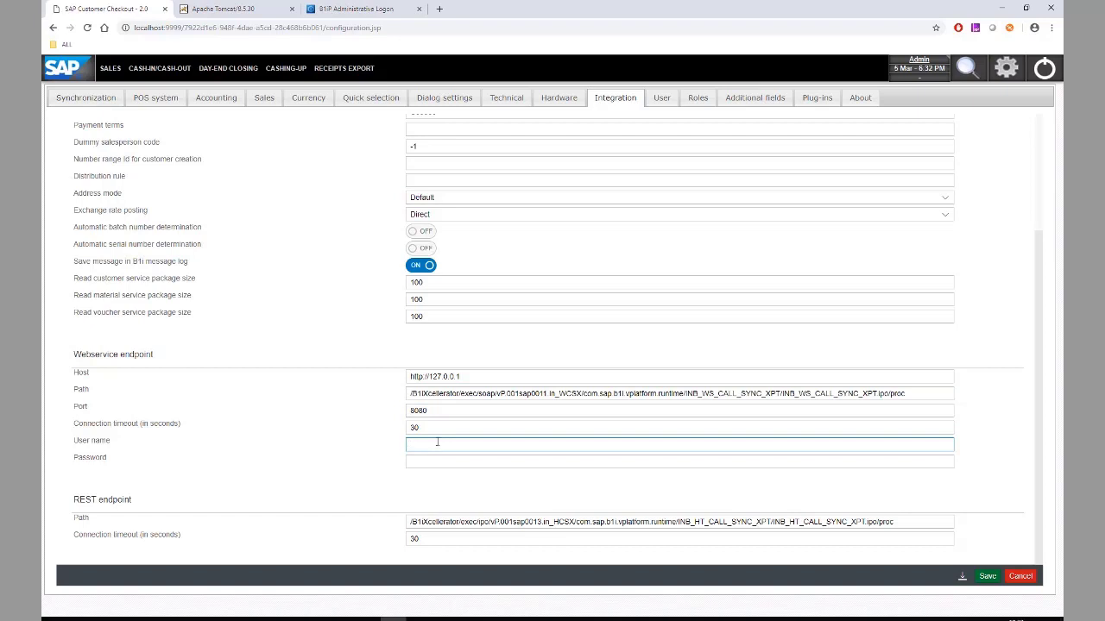
type("B1iadmin")
key("Tab")
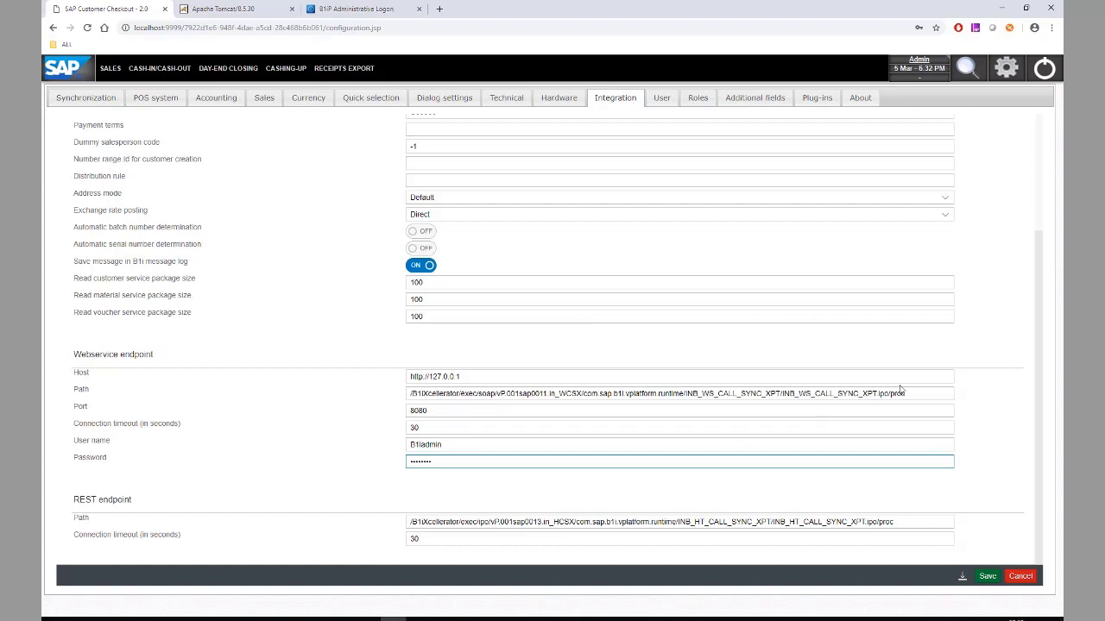
left_click(986, 576)
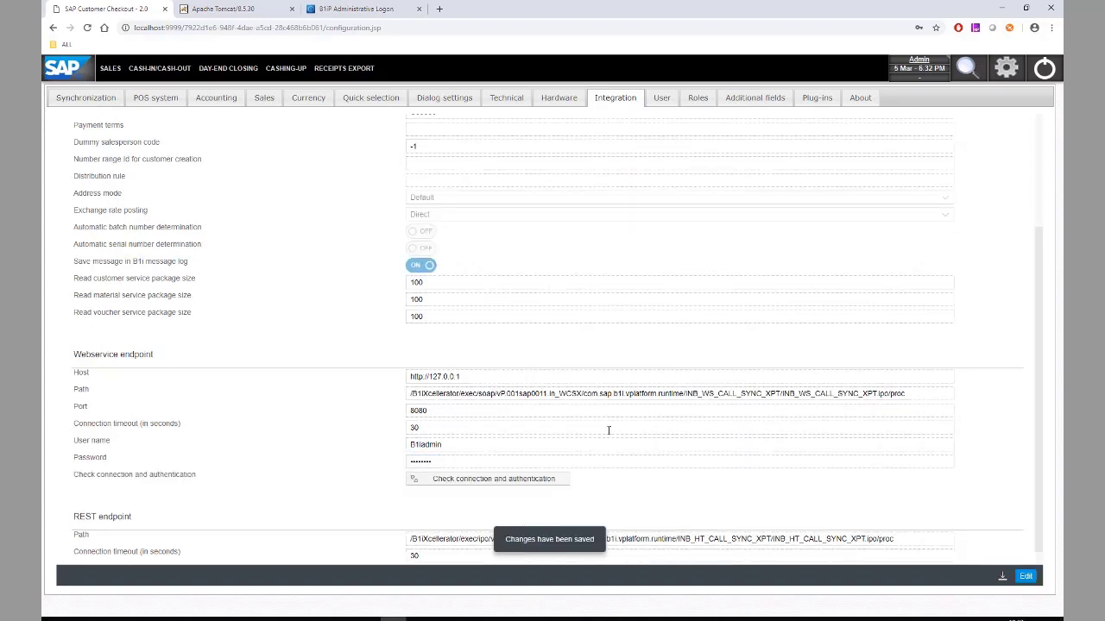
left_click(485, 483)
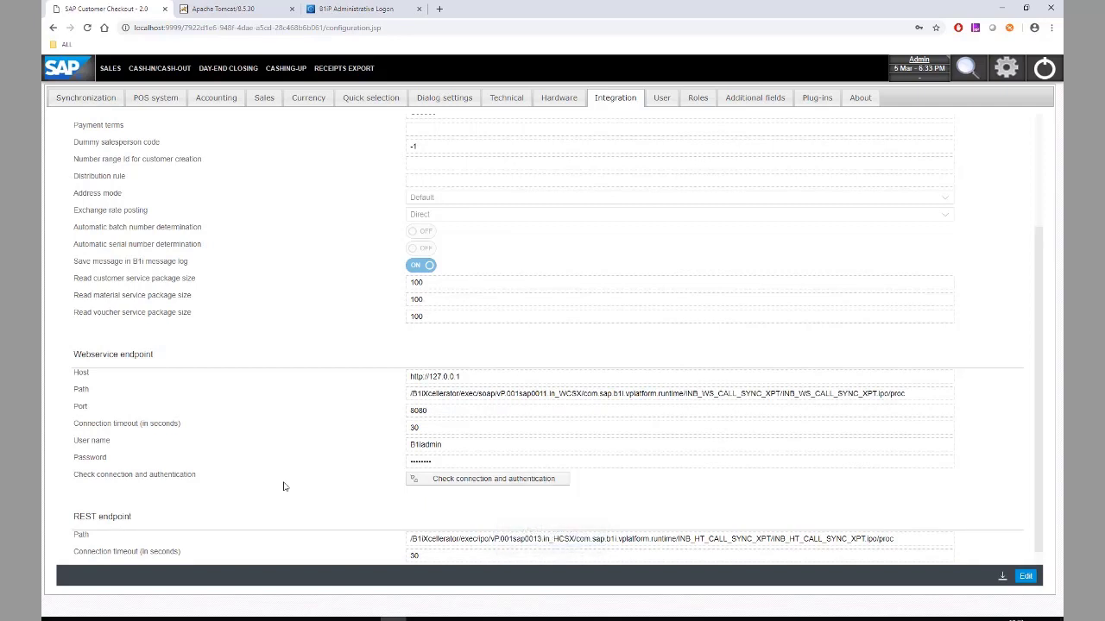
- Log on to the Integration Framework with the saved B1i user
left_click(358, 9)
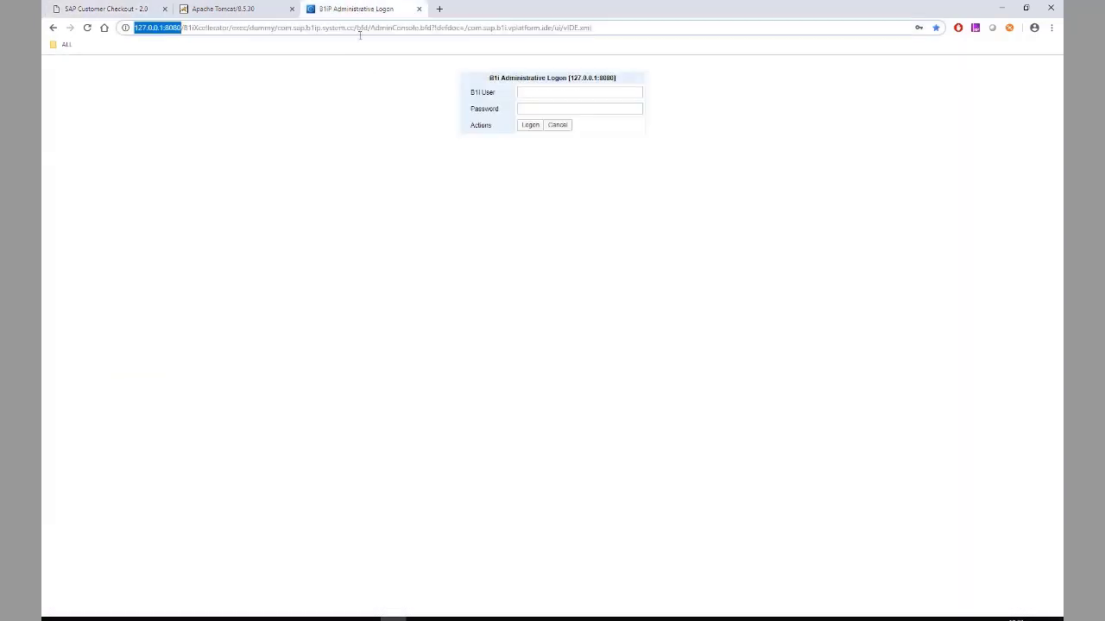
left_click(524, 93)
key("Down")
key("Return")
key("Tab")
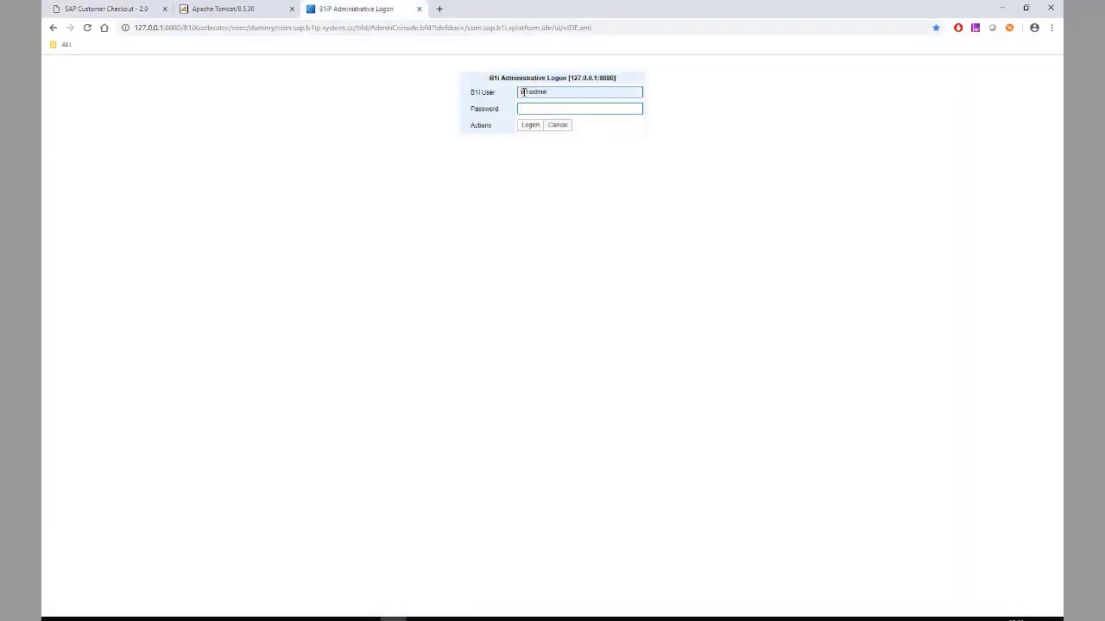
key("Return")
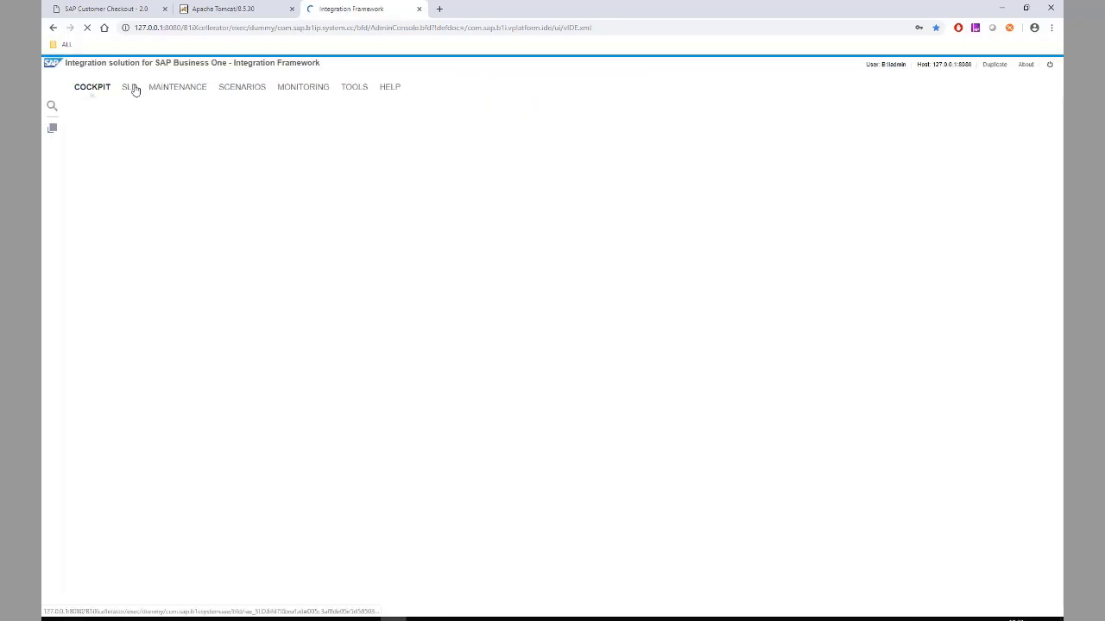
left_click(134, 90)
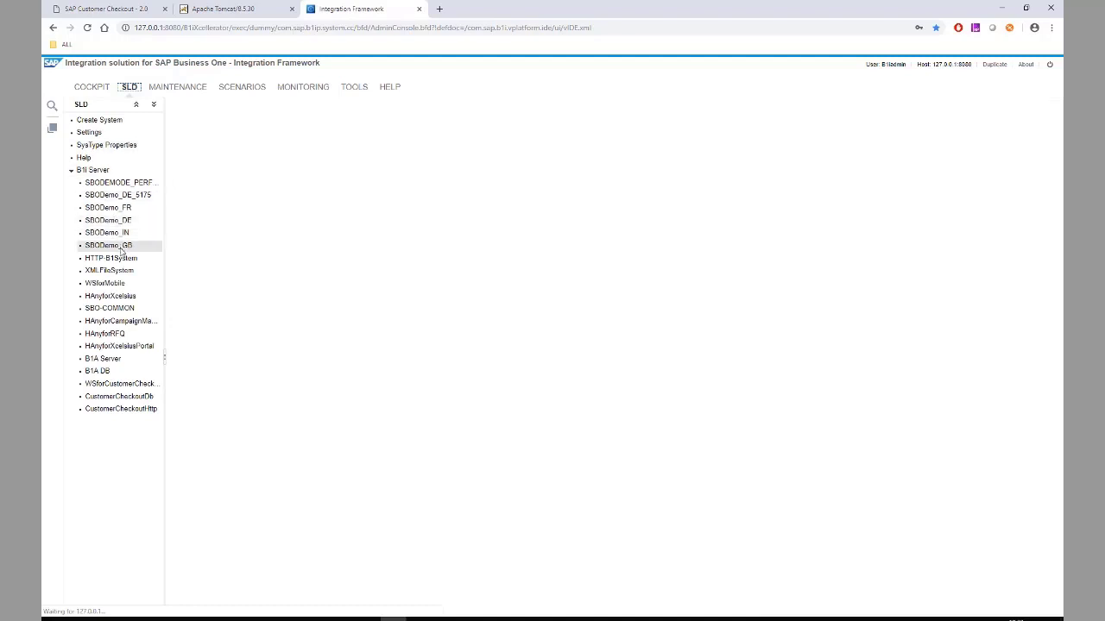
left_click(121, 246)
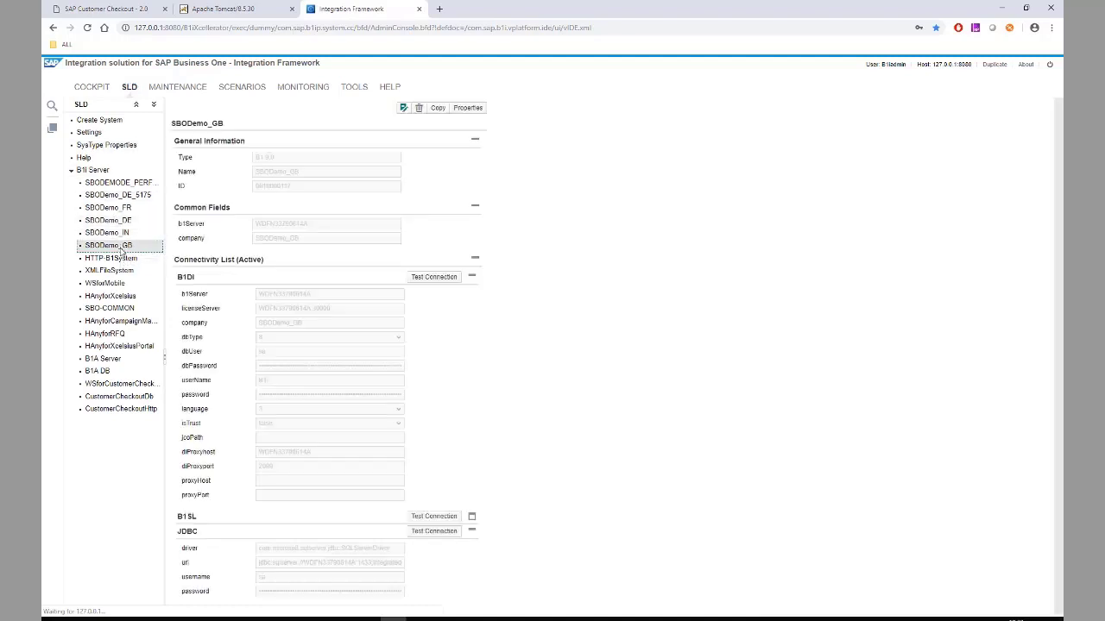
left_click(84, 249)
left_click(263, 192)
left_click_drag(263, 191, 294, 192)
key("ctrl+c")
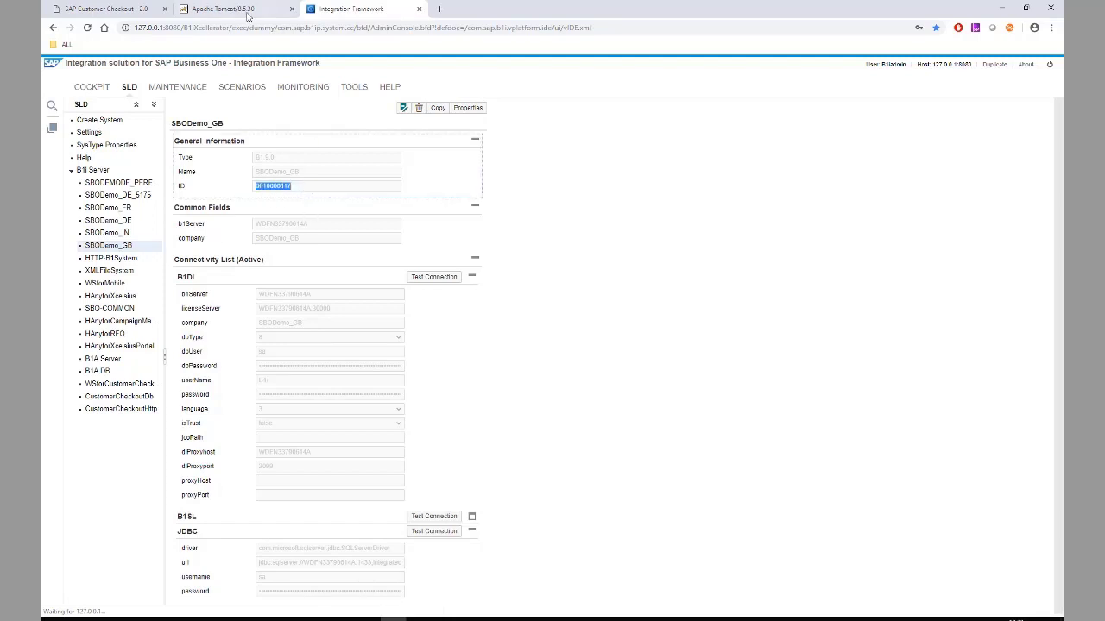
left_click(146, 7)
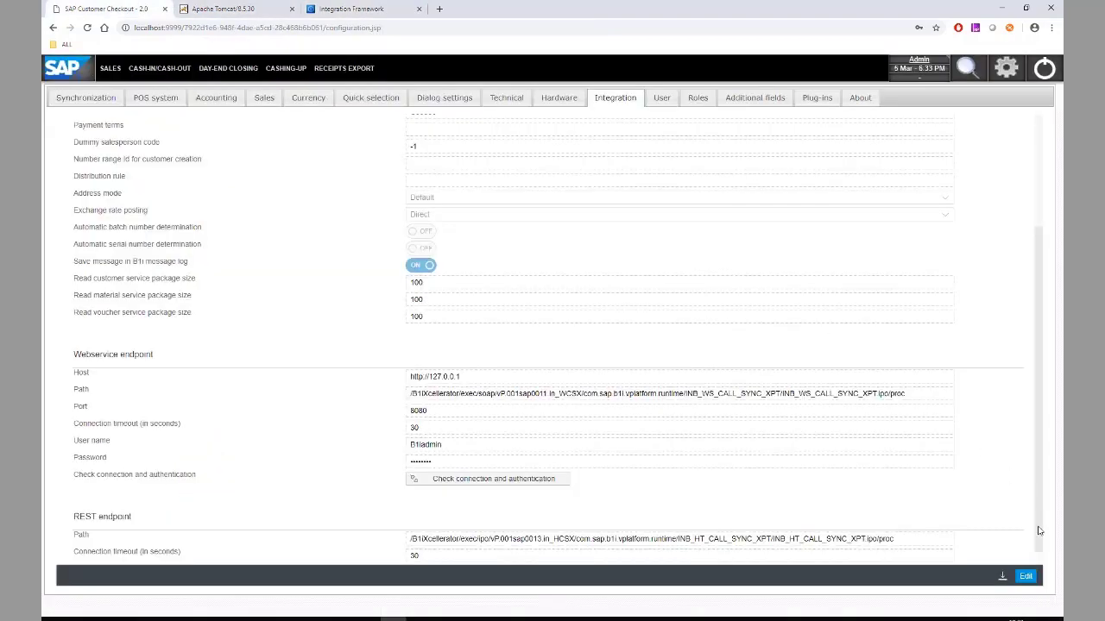
scroll(631, 328, "up", 3)
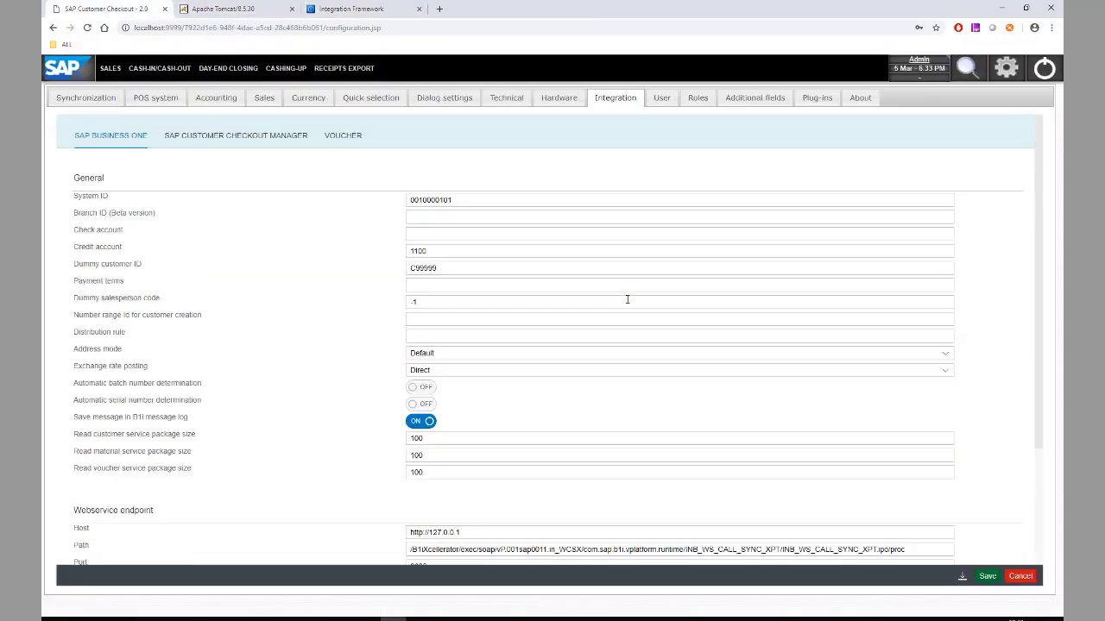
double_click(480, 200)
key("ctrl+v")
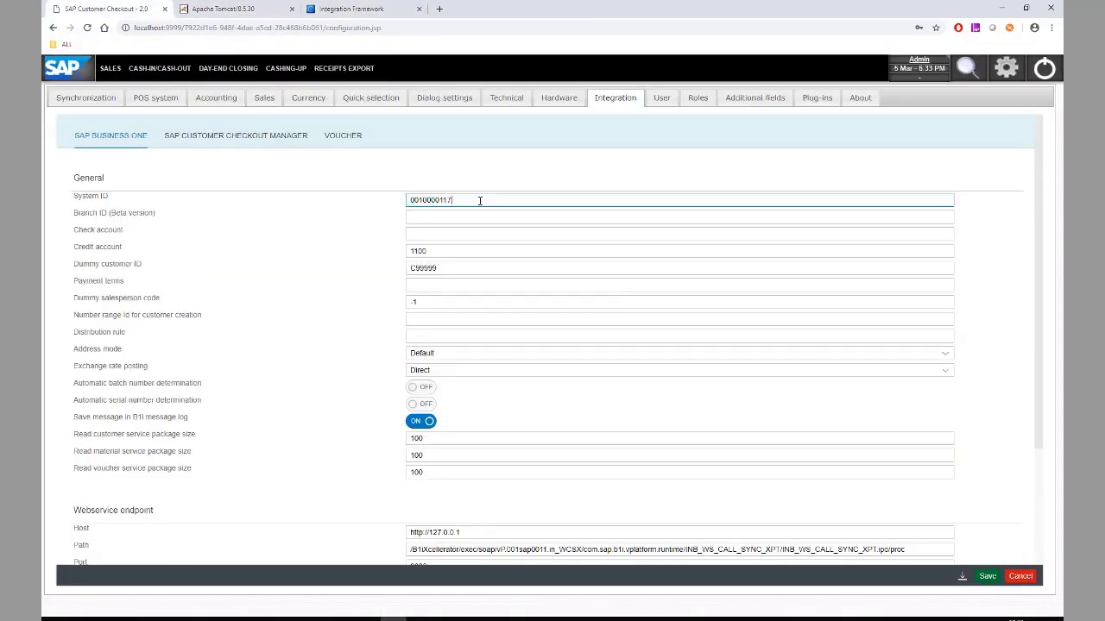
left_click(989, 577)
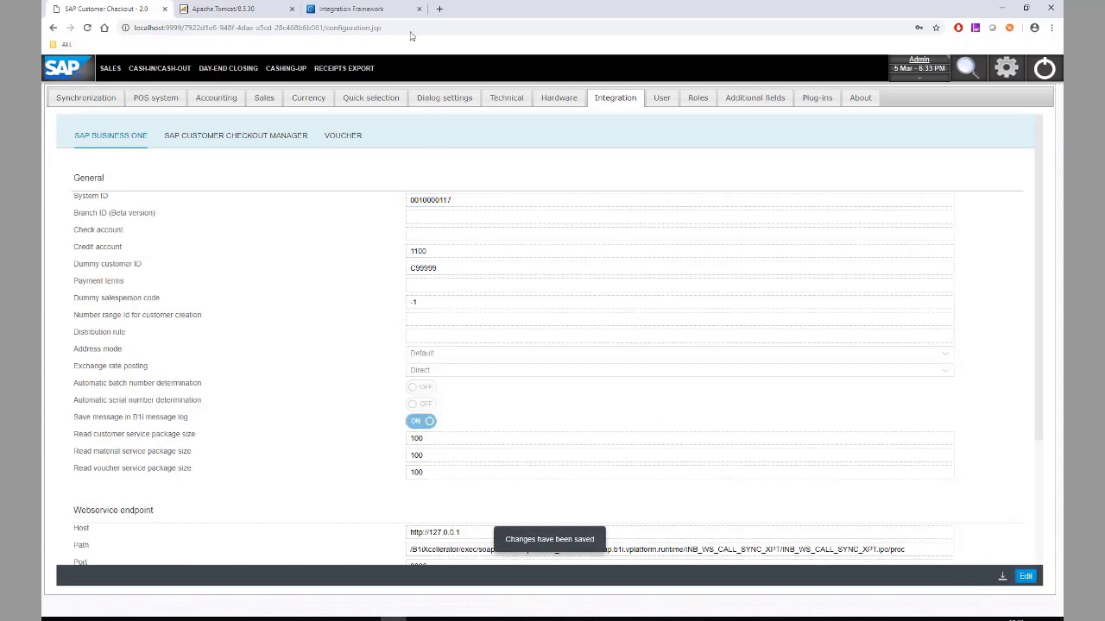
left_click(354, 9)
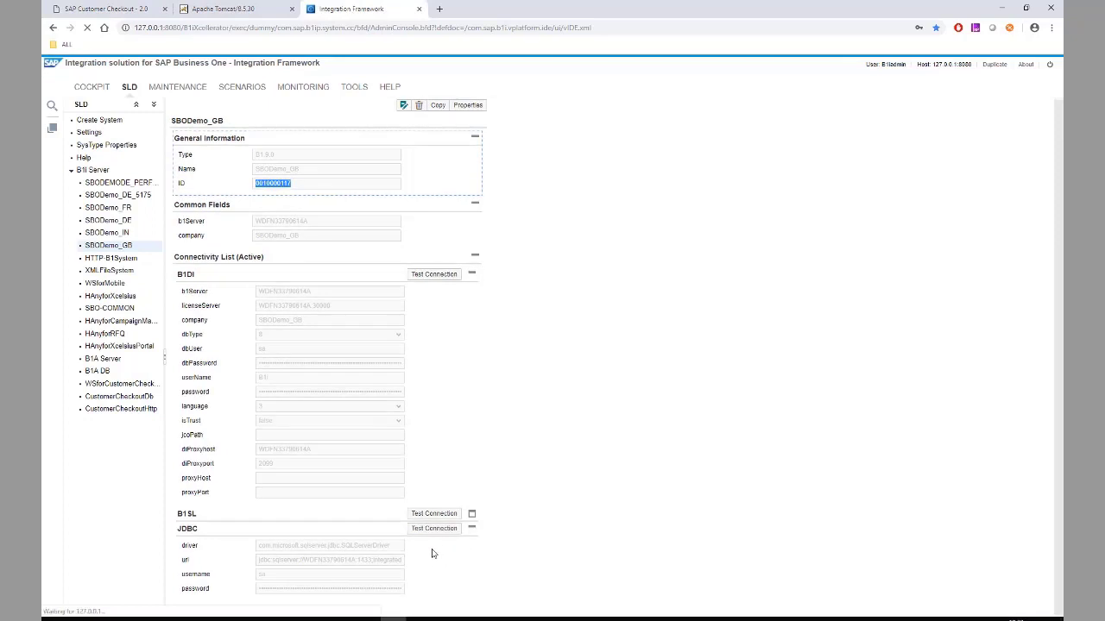
- Test SBODemo_GB's JDBC and B1DI connections and dismiss the success message
left_click(434, 530)
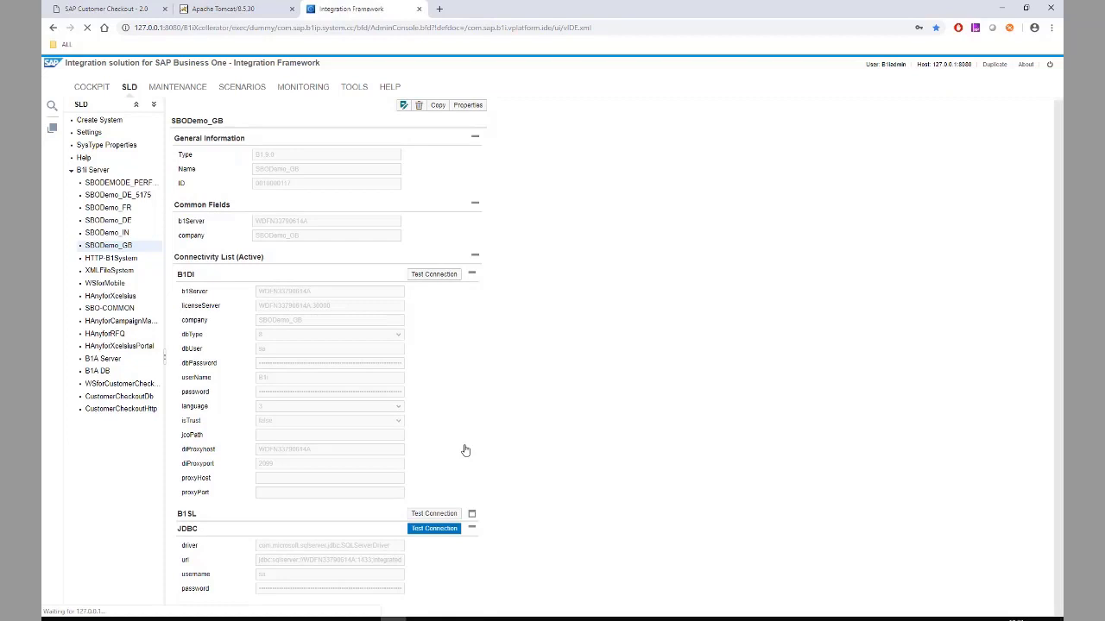
left_click(434, 275)
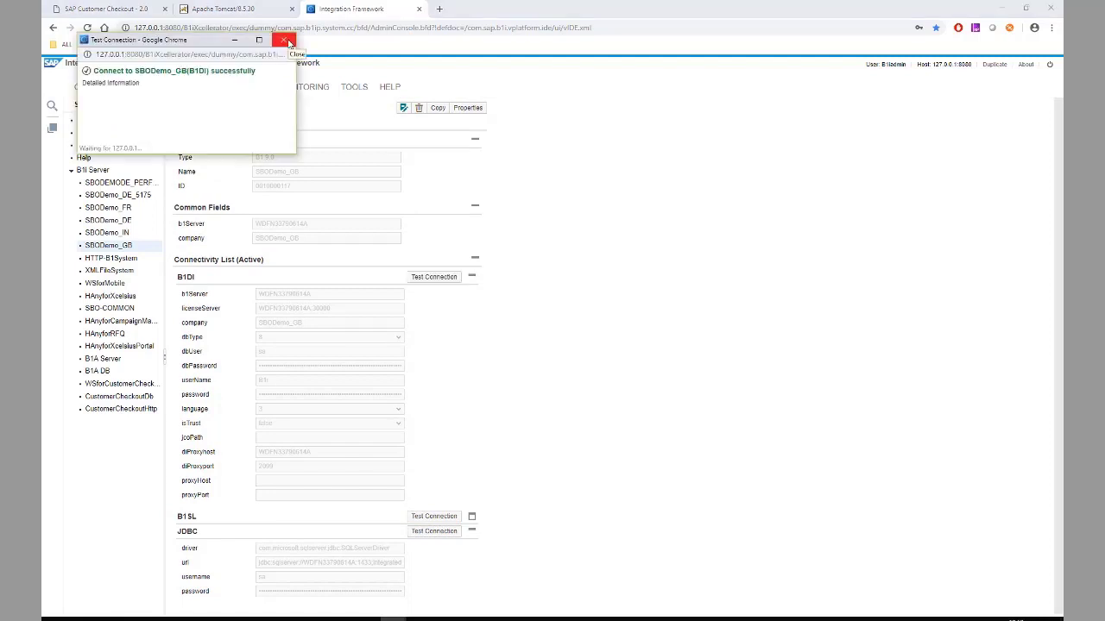
left_click(294, 34)
left_click(121, 8)
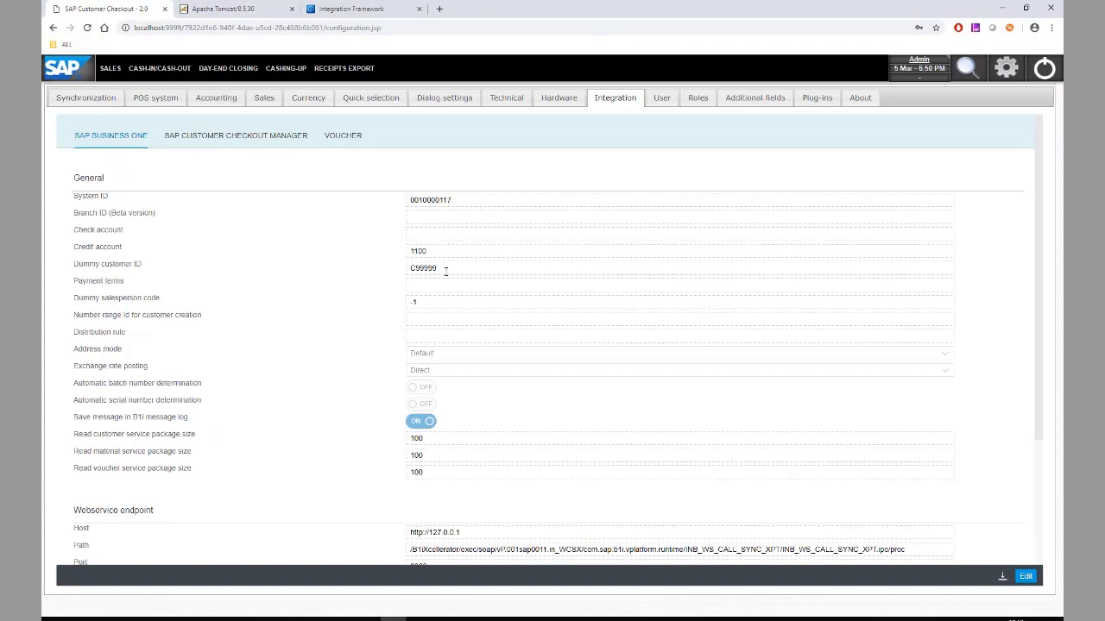
- Set the POS system's country to United Kingdom and save
left_click(156, 98)
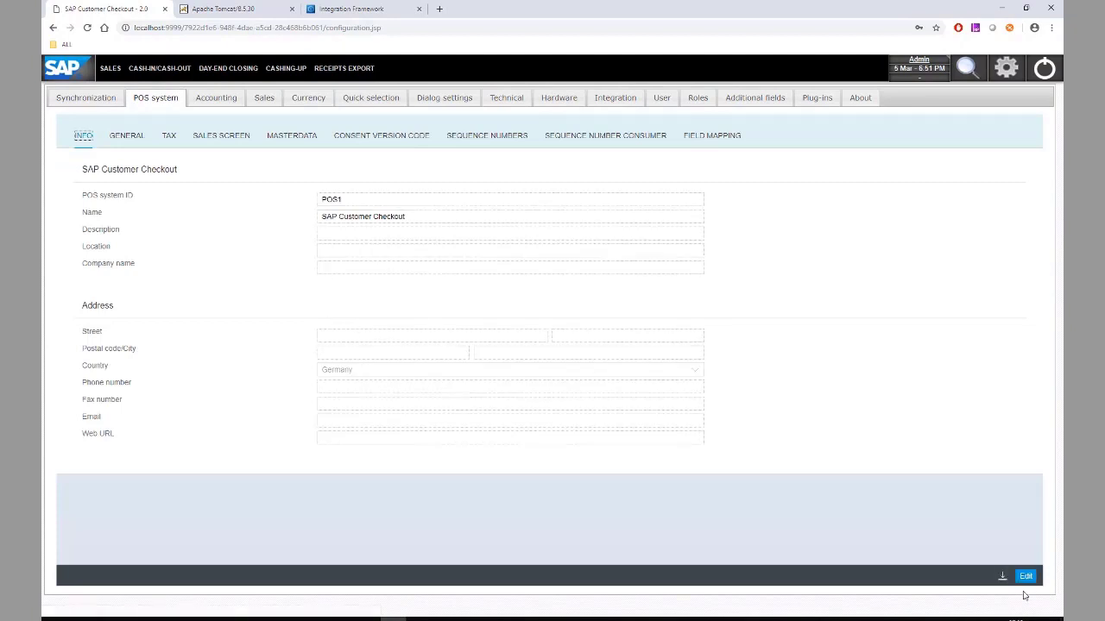
left_click(1026, 576)
left_click(495, 372)
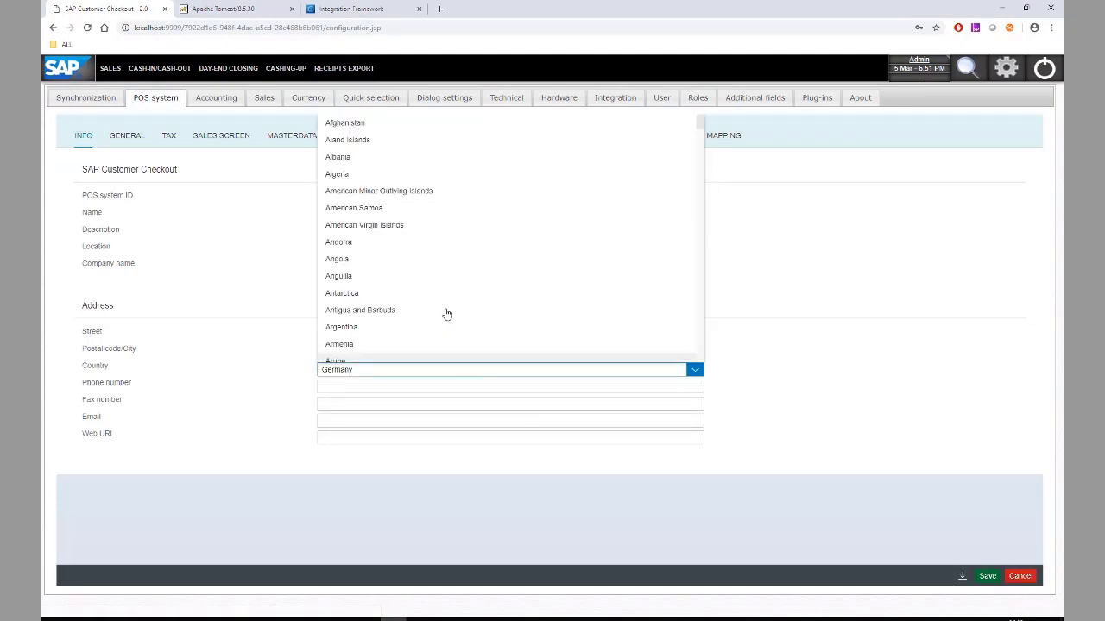
type("united k")
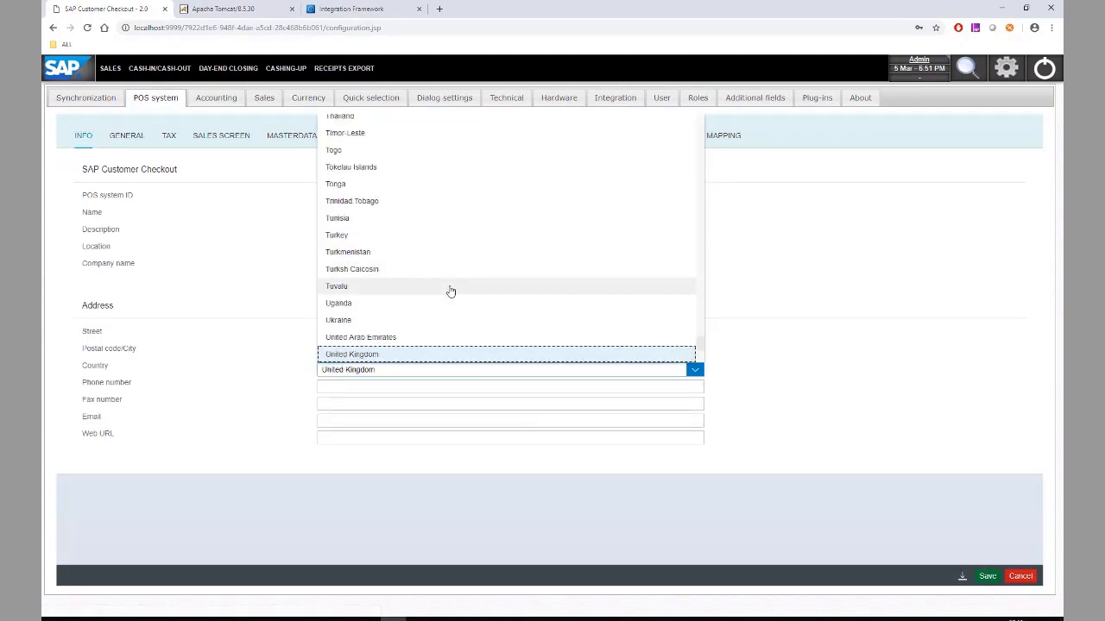
key("Return")
left_click(988, 576)
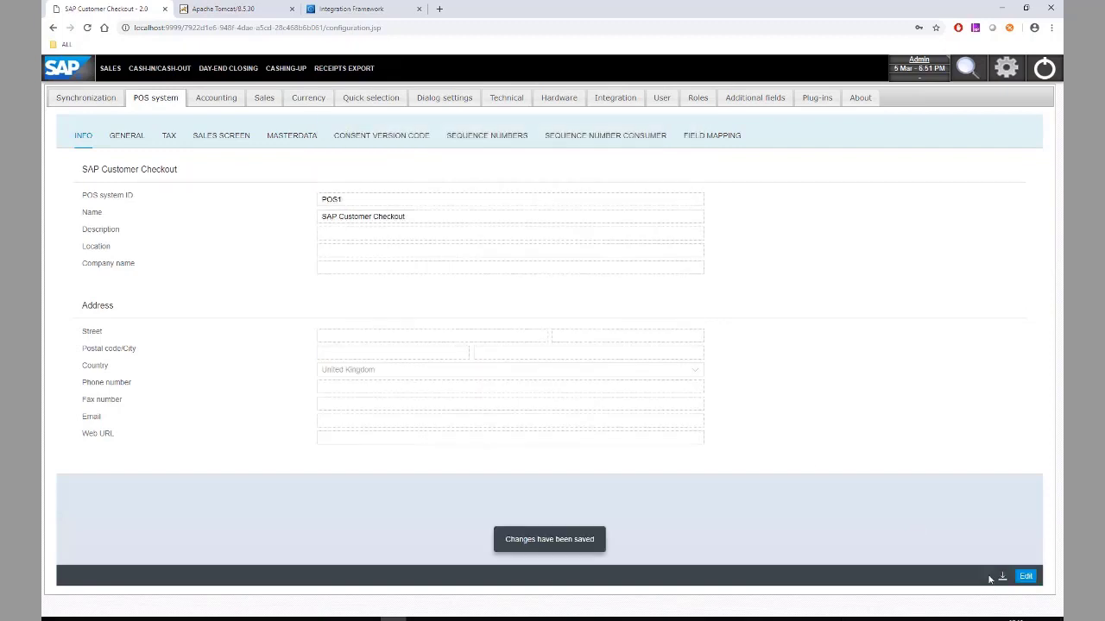
- Change the general POS currency to GBP and save
left_click(297, 138)
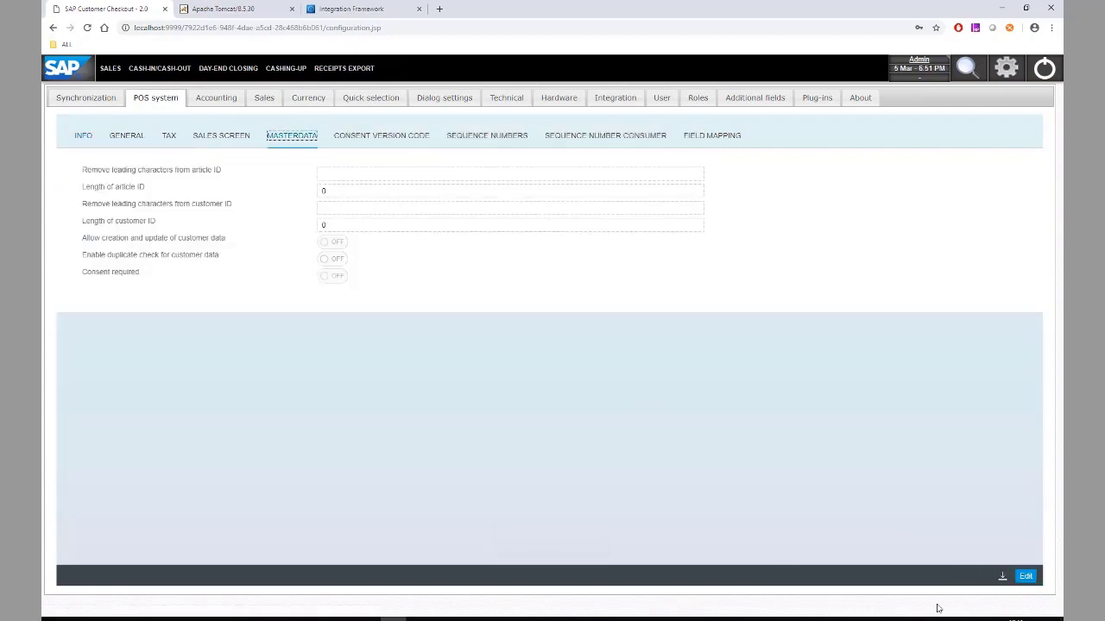
left_click(130, 138)
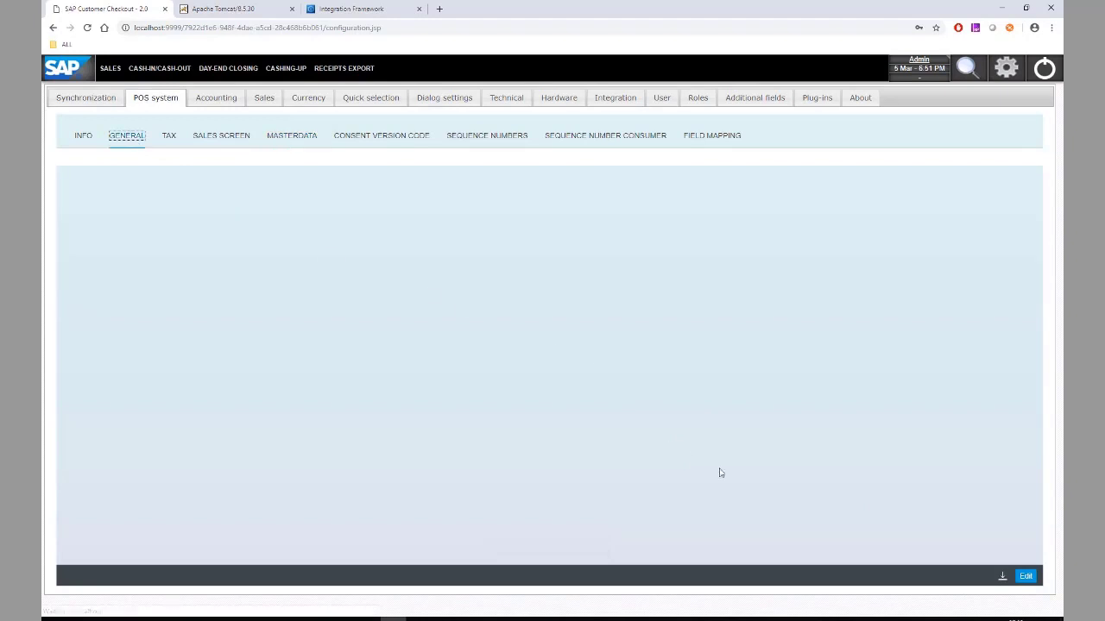
left_click(1025, 580)
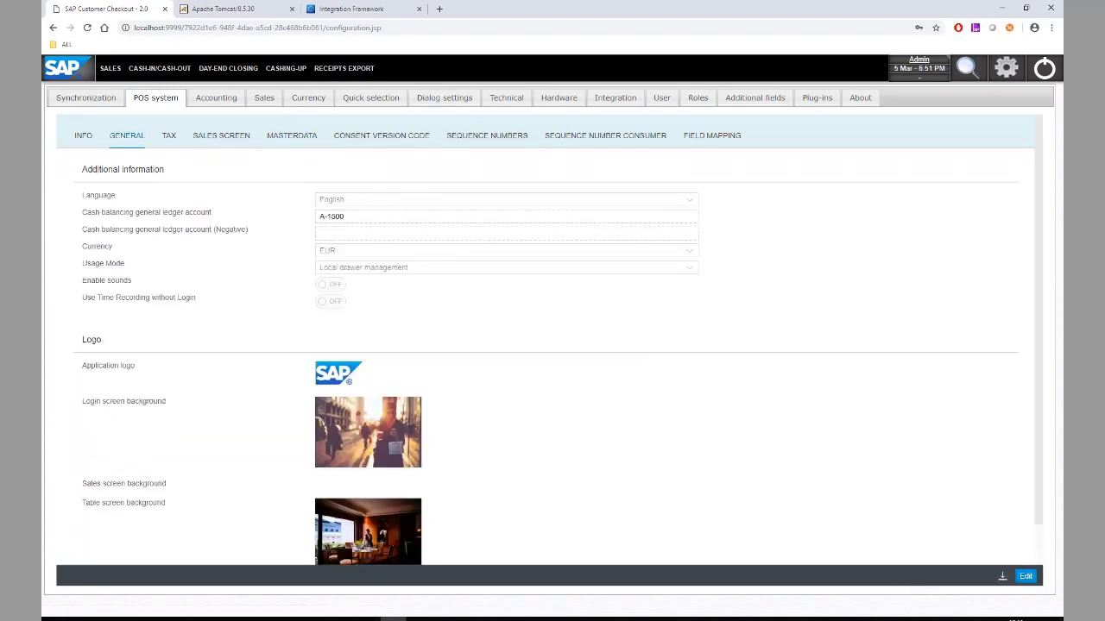
left_click(397, 252)
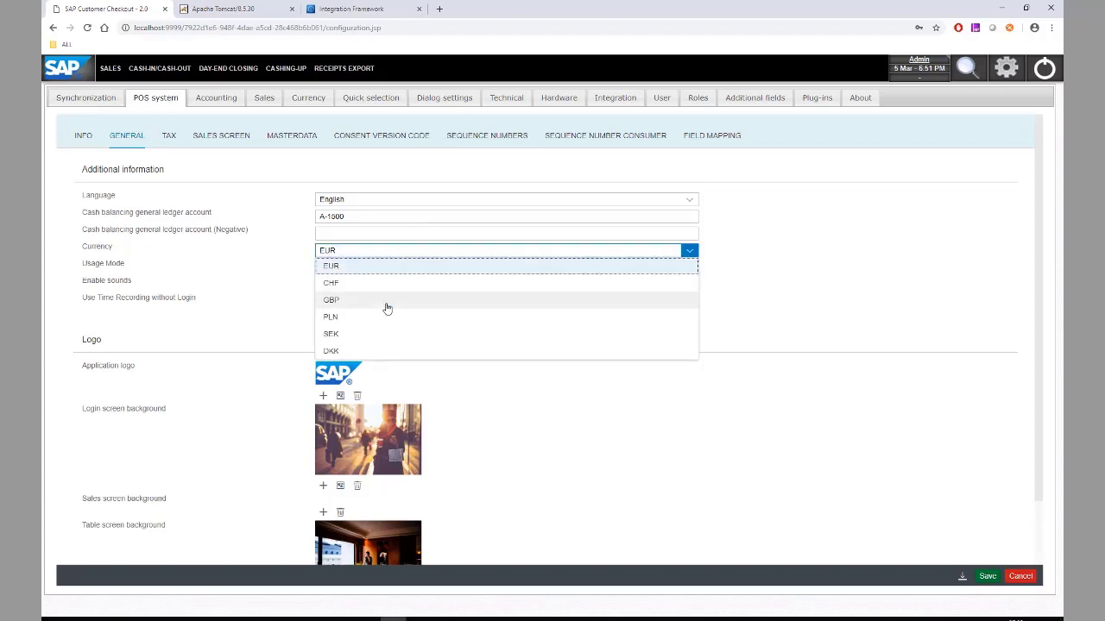
left_click(387, 308)
left_click(987, 576)
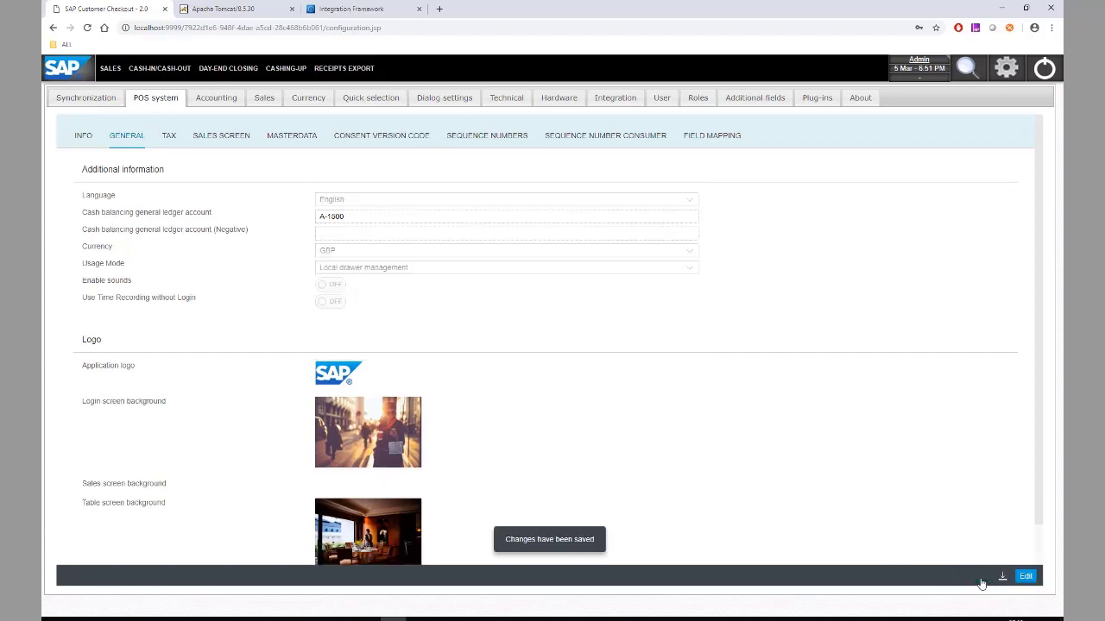
left_click(314, 101)
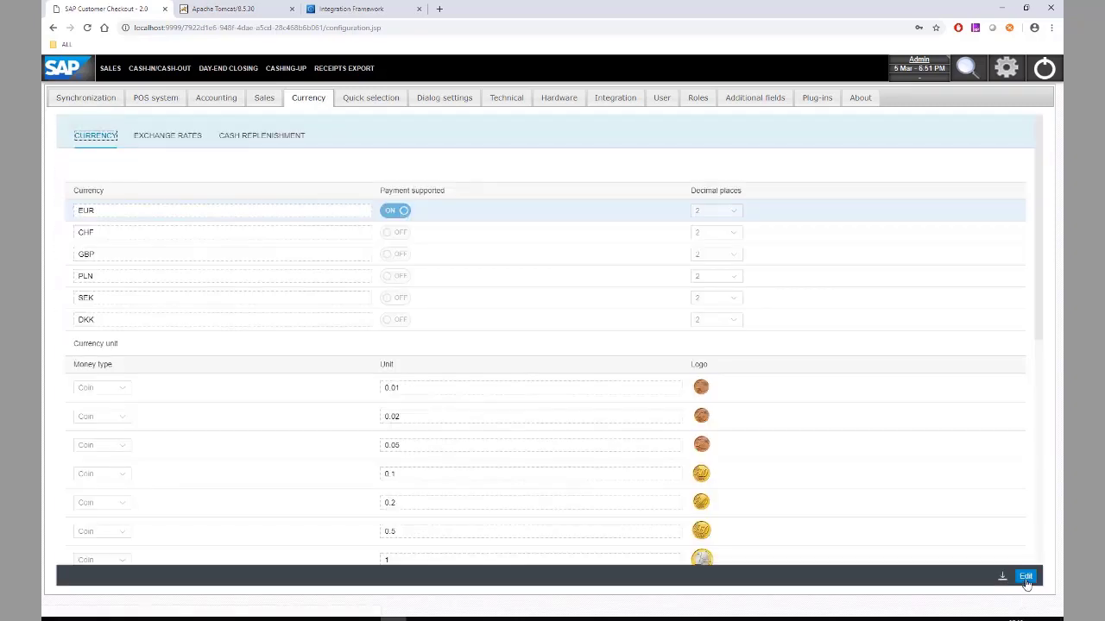
- Switch payment support from EUR to GBP in the currency table and save
left_click(1023, 576)
left_click(387, 214)
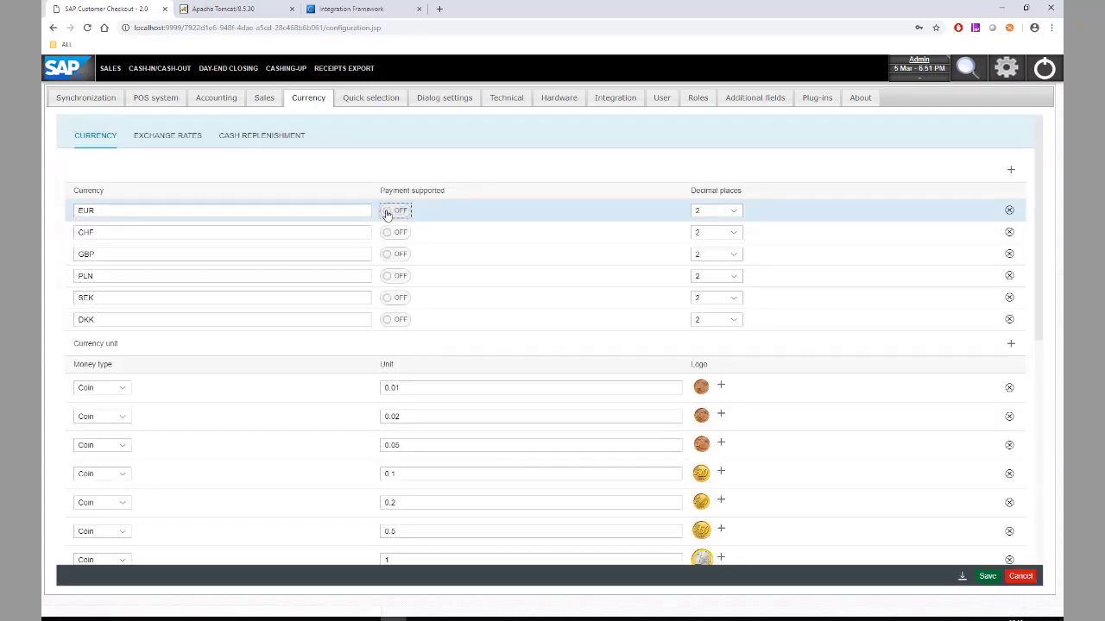
left_click(395, 254)
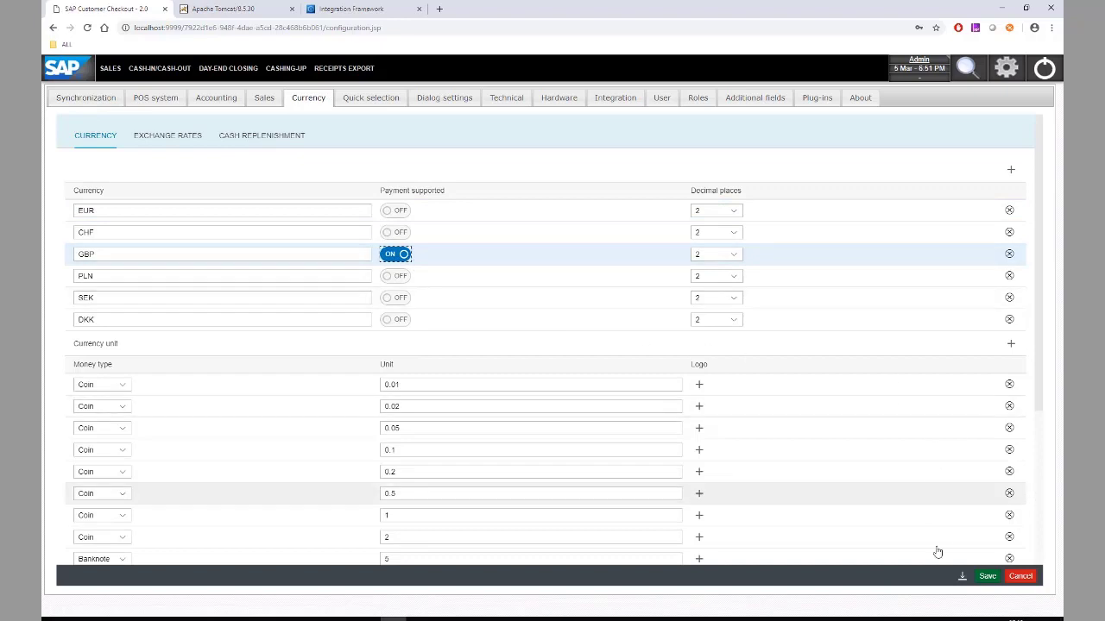
left_click(989, 577)
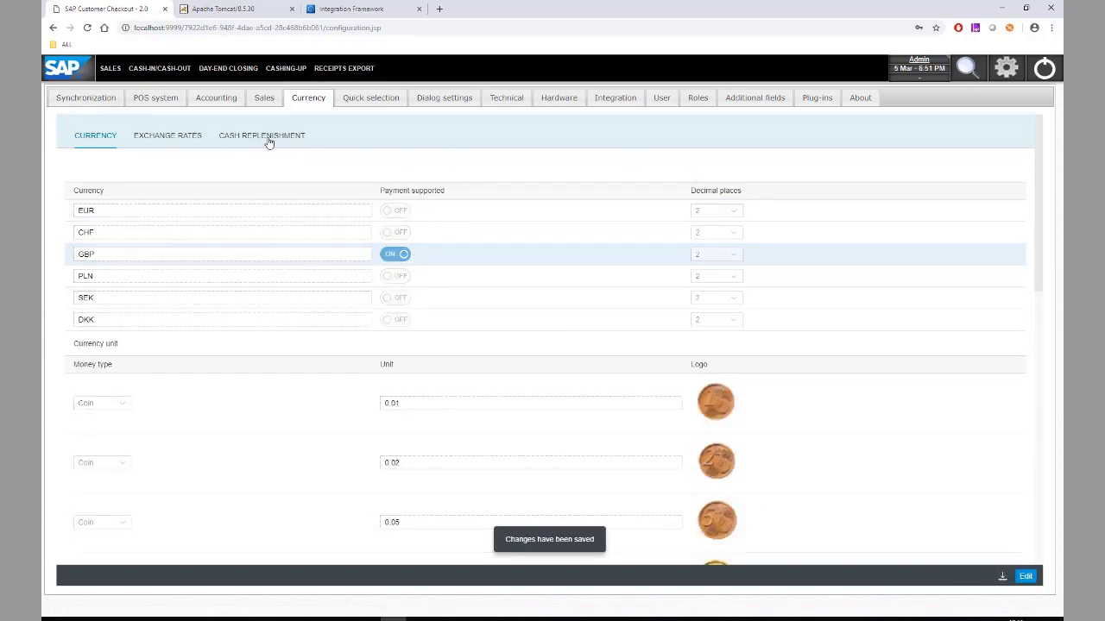
left_click(224, 108)
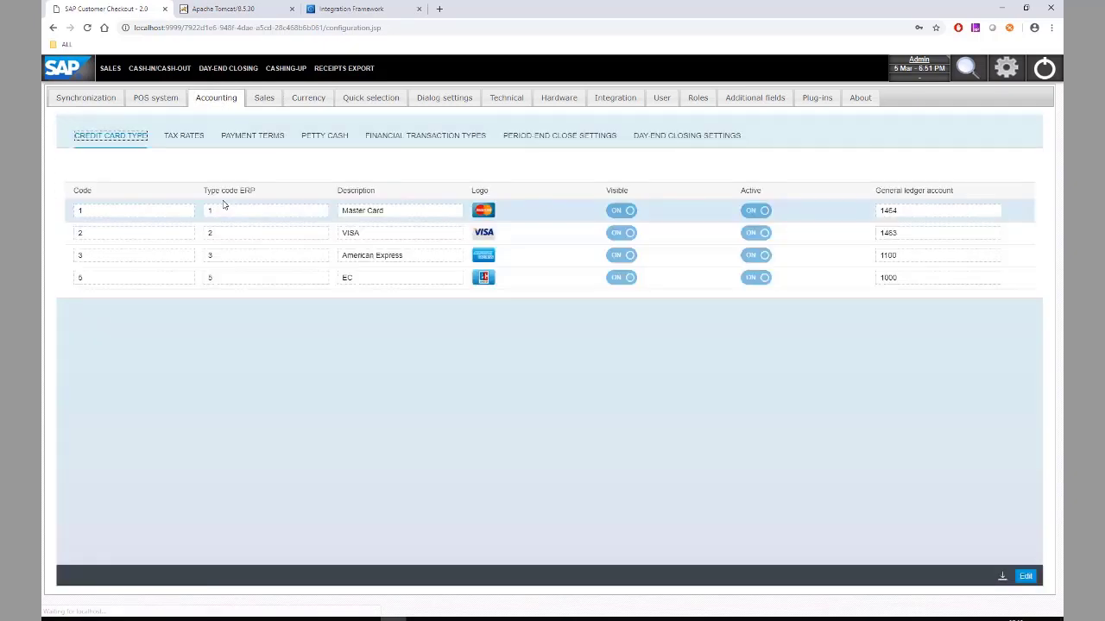
- Deactivate all seven German tax rates, from Standardsatz to Steuerbefreit (B1)
left_click(184, 137)
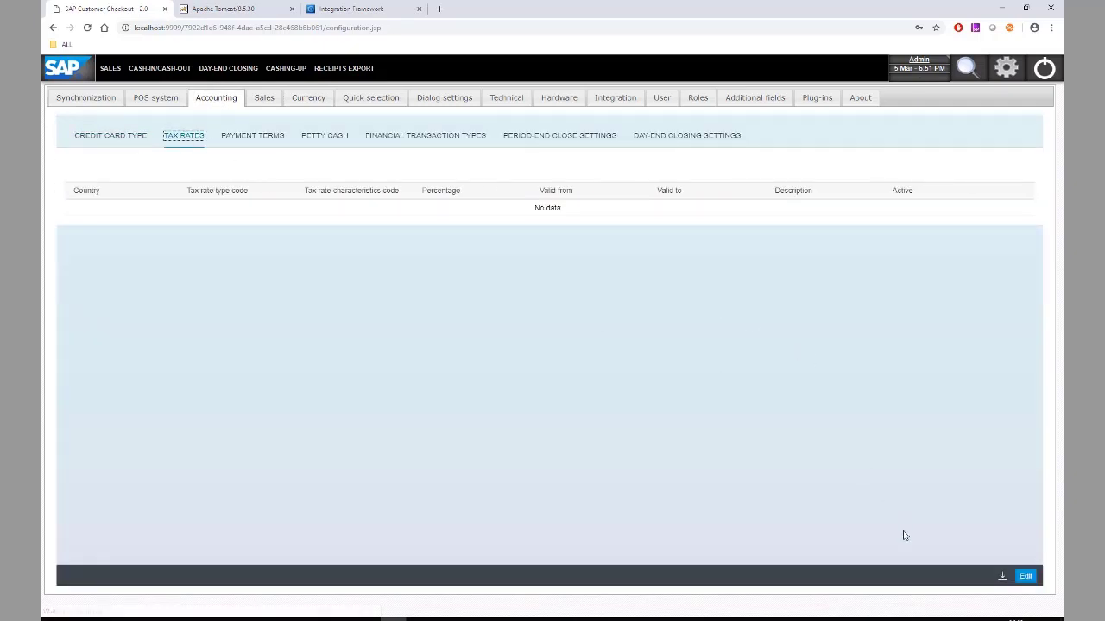
left_click(1025, 576)
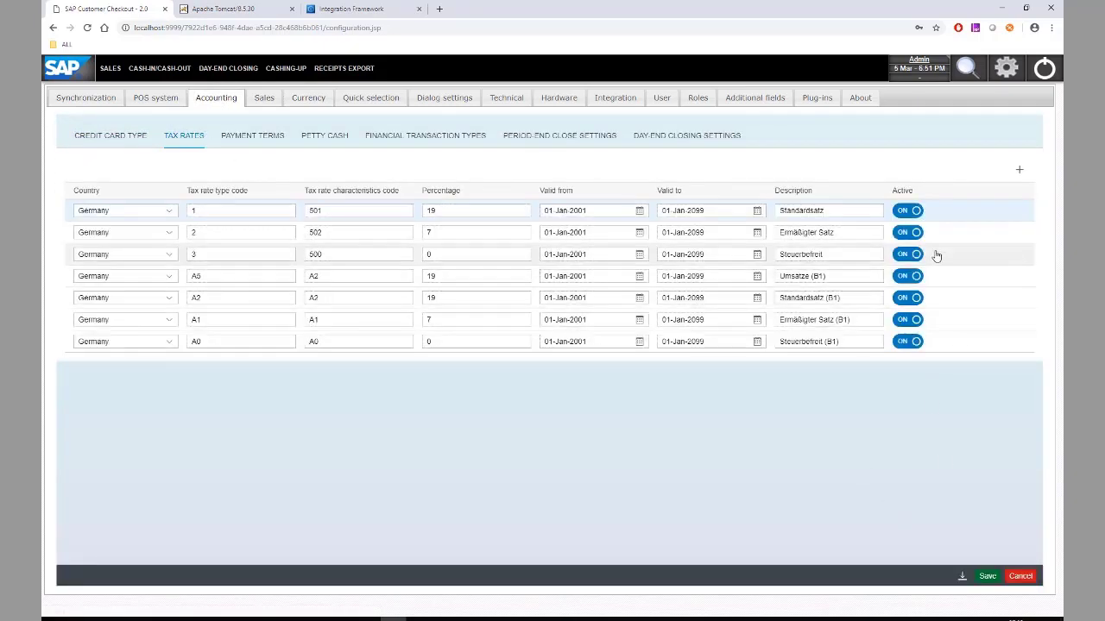
left_click(907, 210)
left_click(907, 232)
left_click(907, 255)
left_click(908, 276)
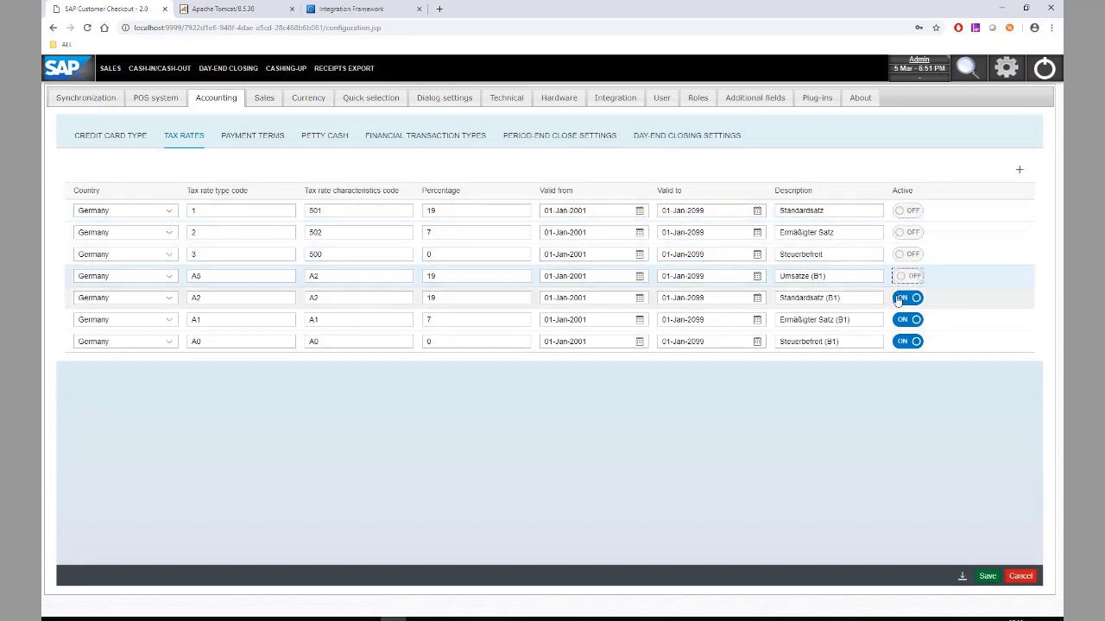
left_click(907, 298)
left_click(907, 320)
left_click(907, 342)
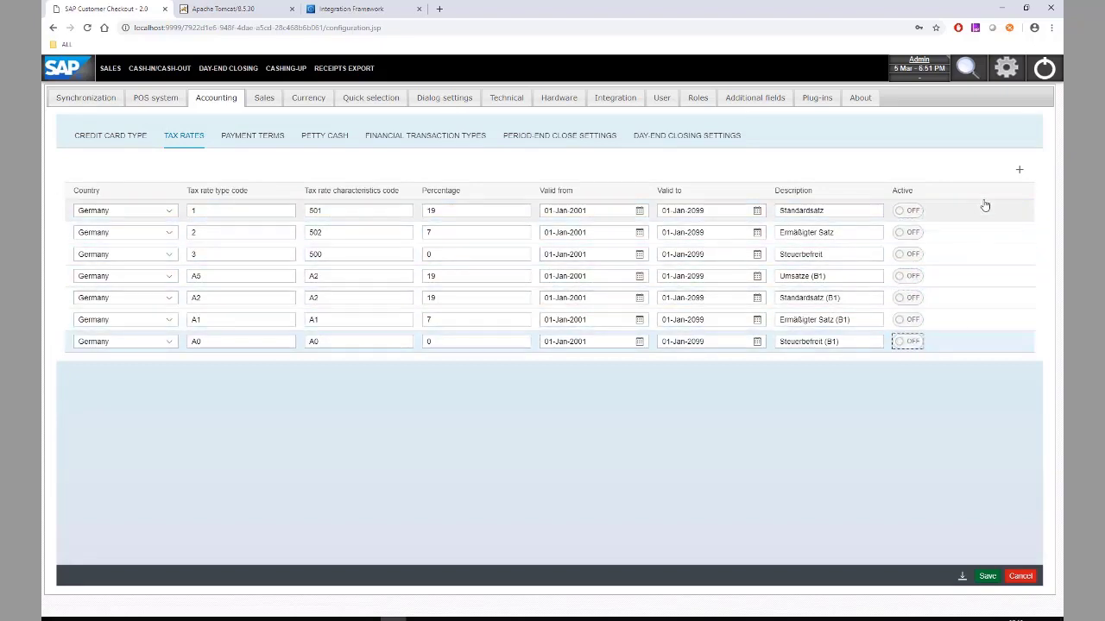
- Add two new tax rate rows, both with country United Kingdom
left_click(1019, 169)
left_click(1019, 169)
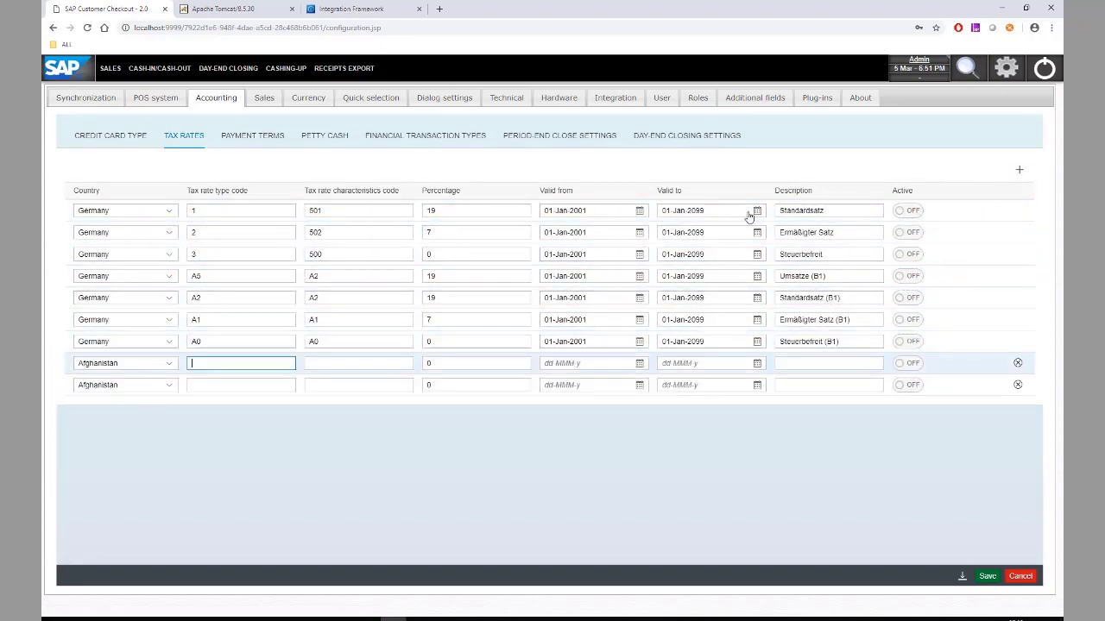
left_click(126, 368)
type("uk")
key("Tab")
left_click(124, 368)
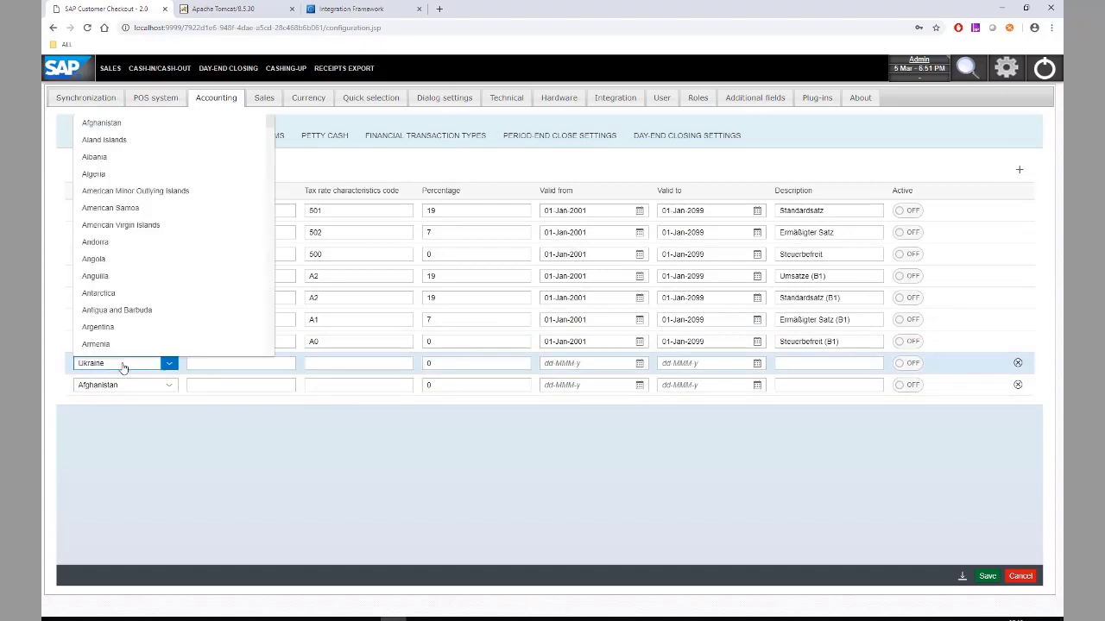
key("Down")
key("Down")
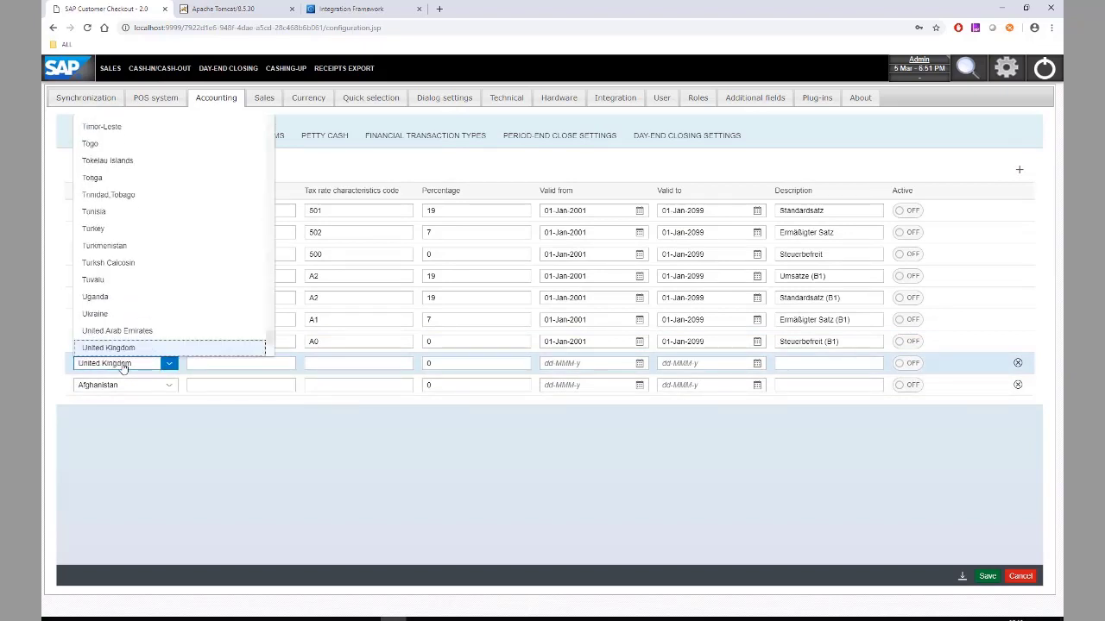
key("Tab")
left_click(150, 388)
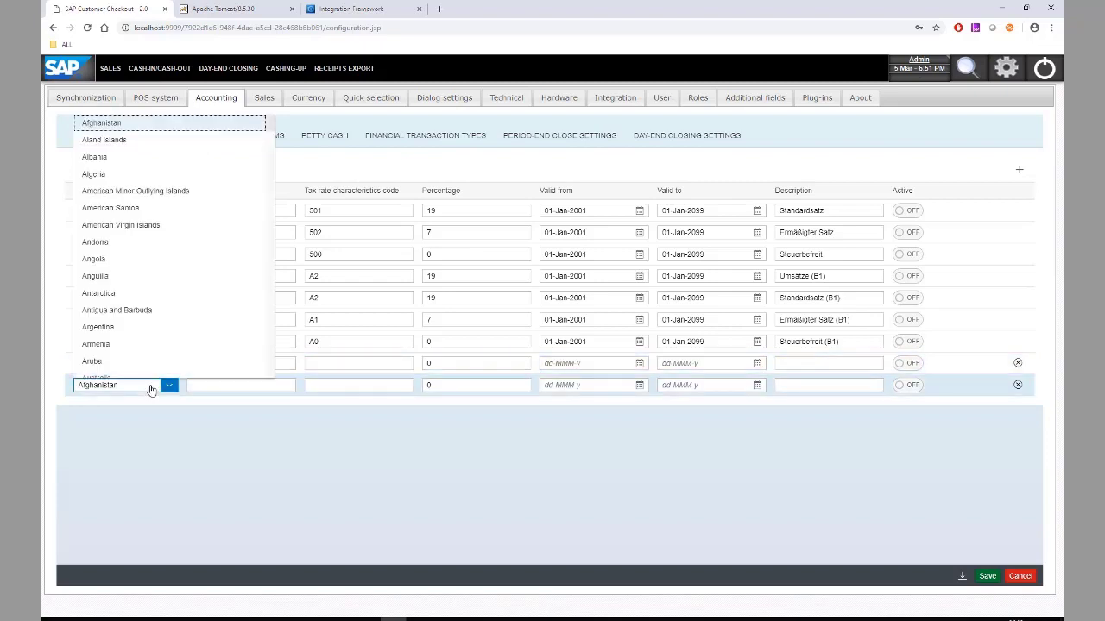
type("uk")
key("Down")
key("Down")
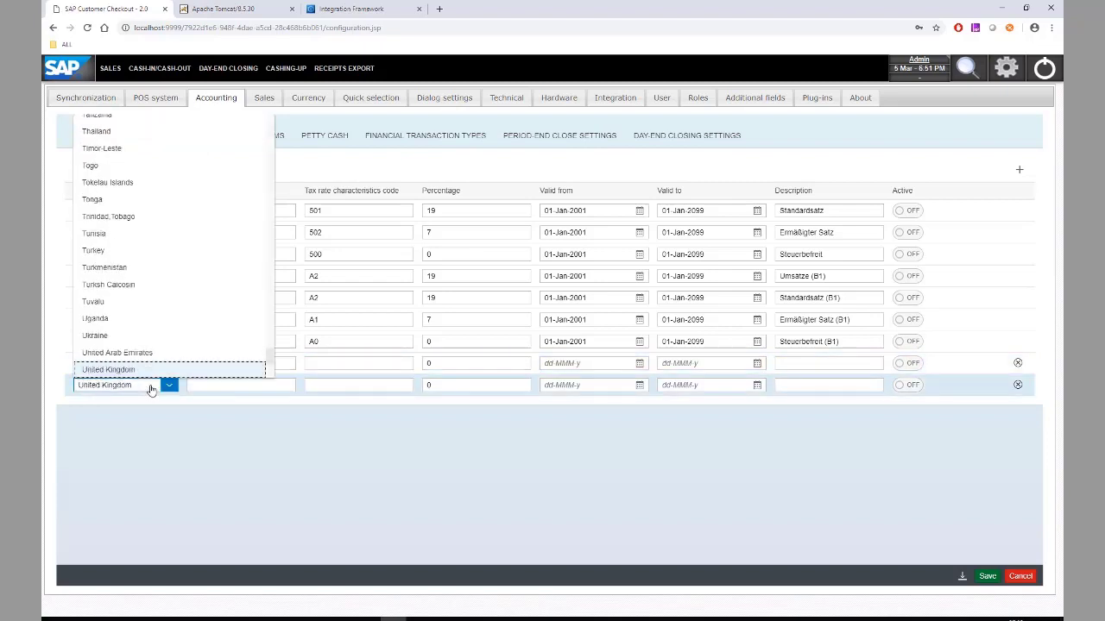
key("Return")
- Give the UK rows type codes O1 and O2, characteristics code O1, and 17.5% on the first
left_click(224, 365)
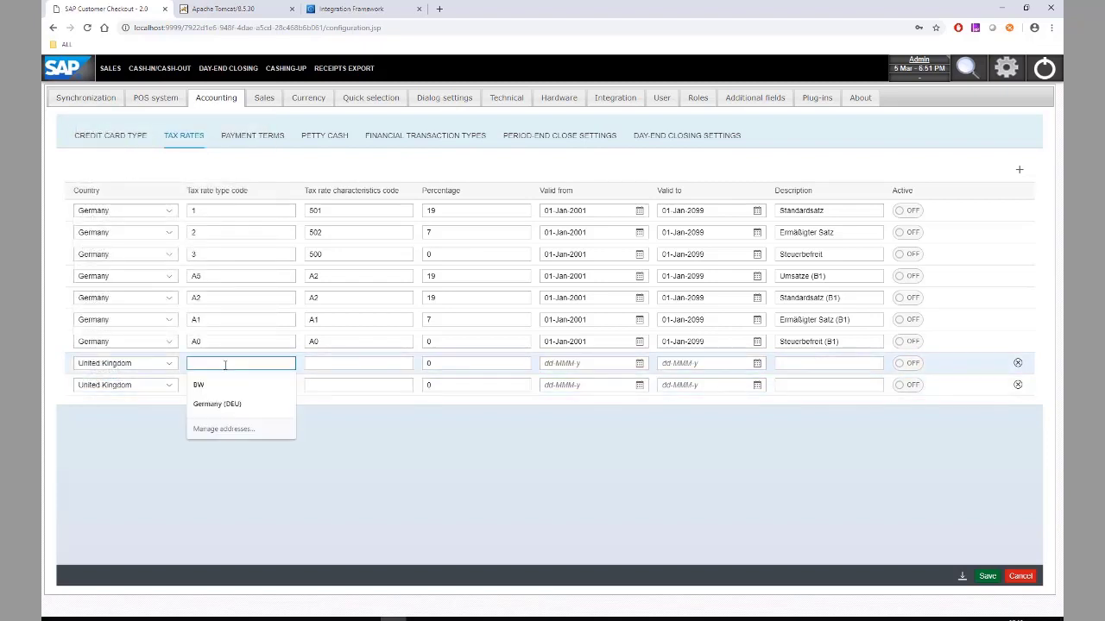
type("O1")
left_click(224, 384)
type("O")
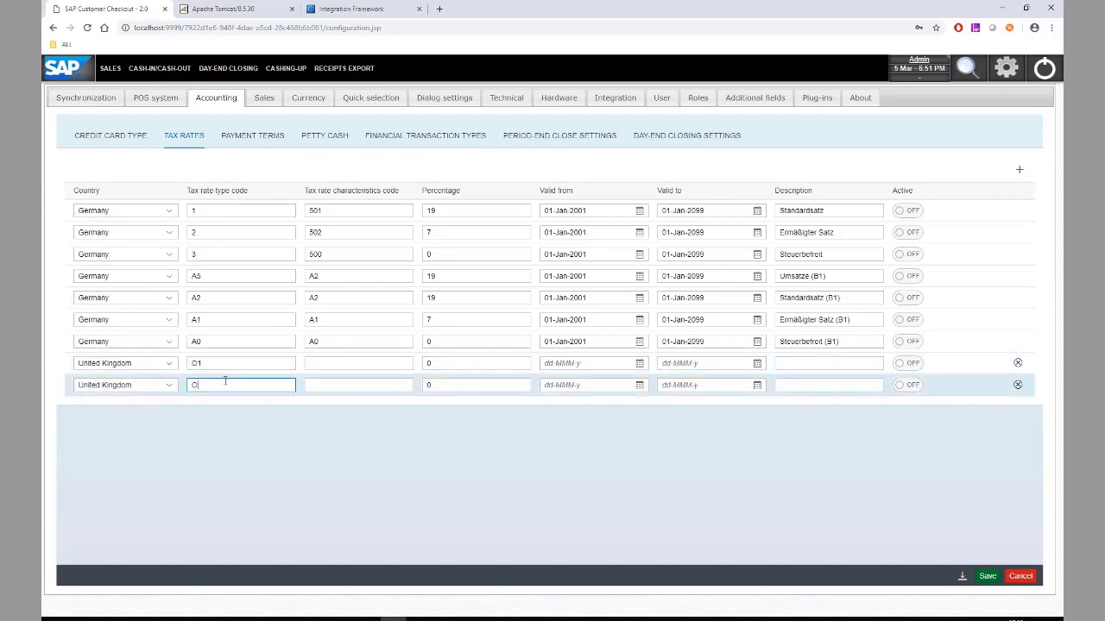
type("2")
left_click(328, 365)
type("O1")
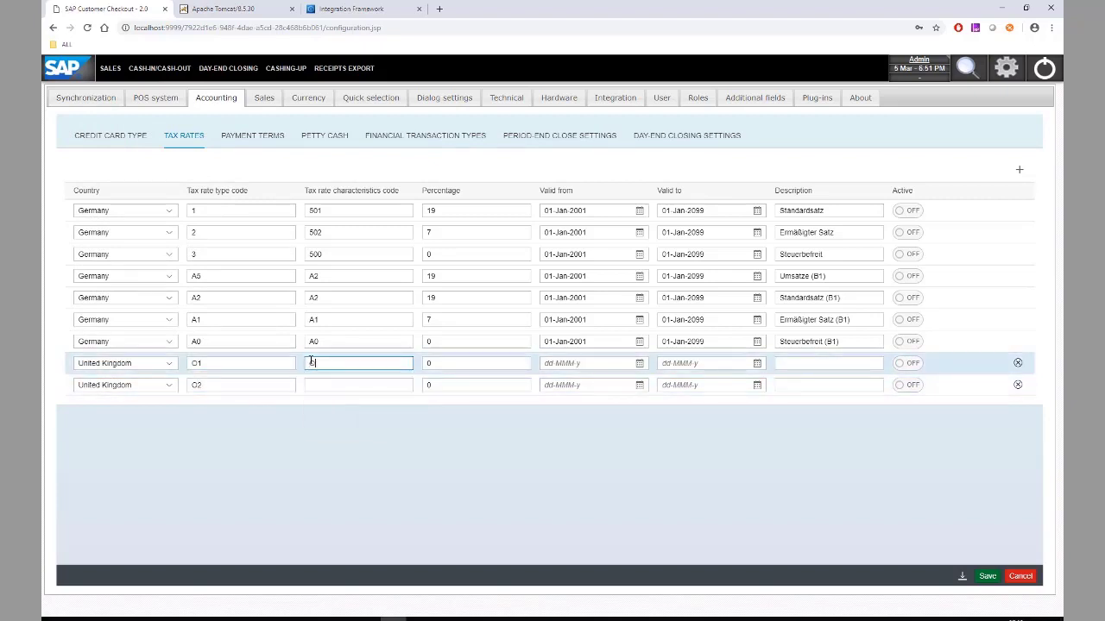
left_click(329, 386)
type("O2")
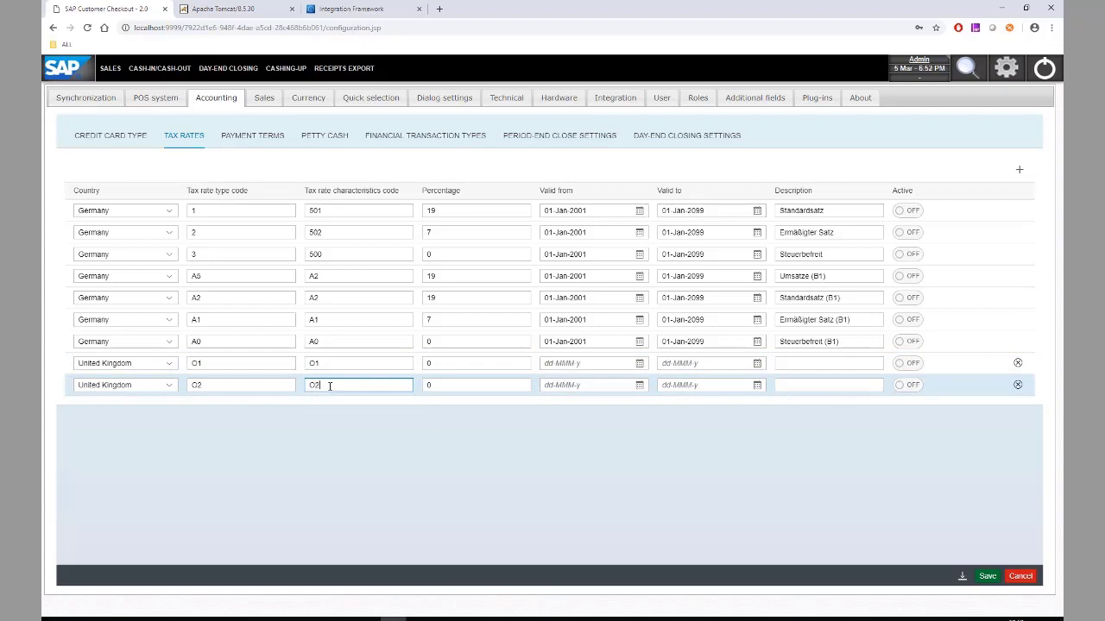
left_click(465, 363)
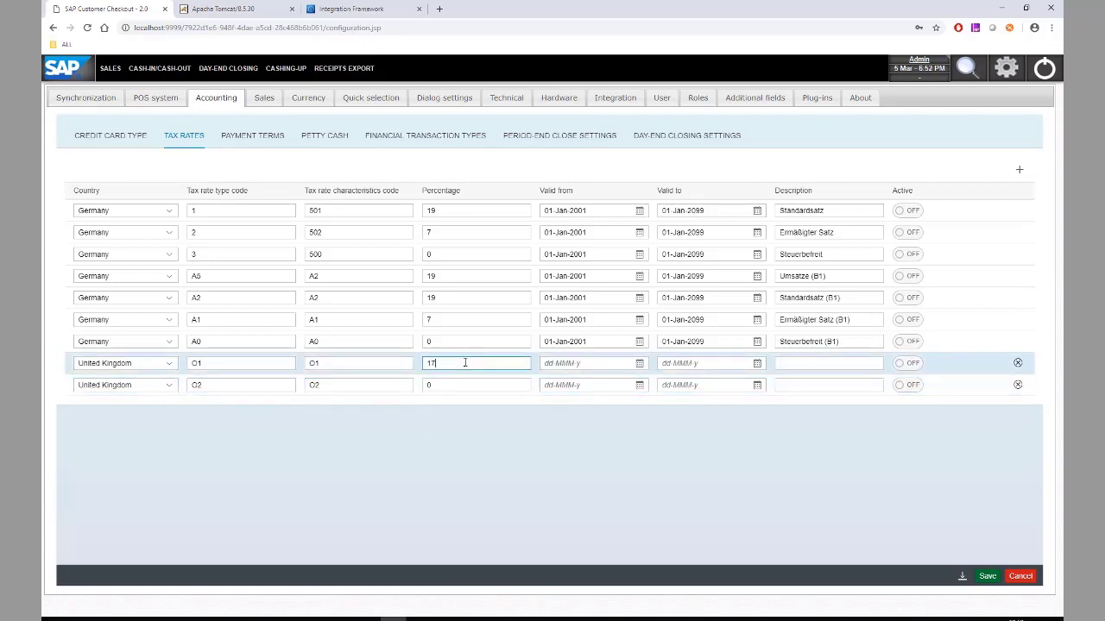
type("17.5")
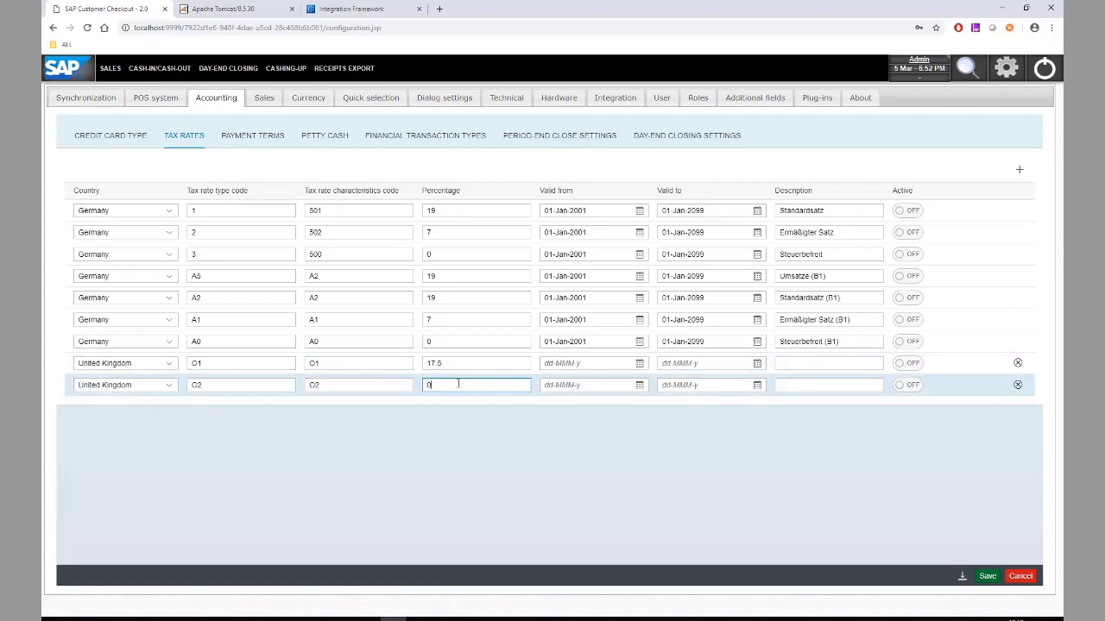
- Make both UK rates valid from 01-Mar-2019 to 31-Mar-2019
left_click(641, 365)
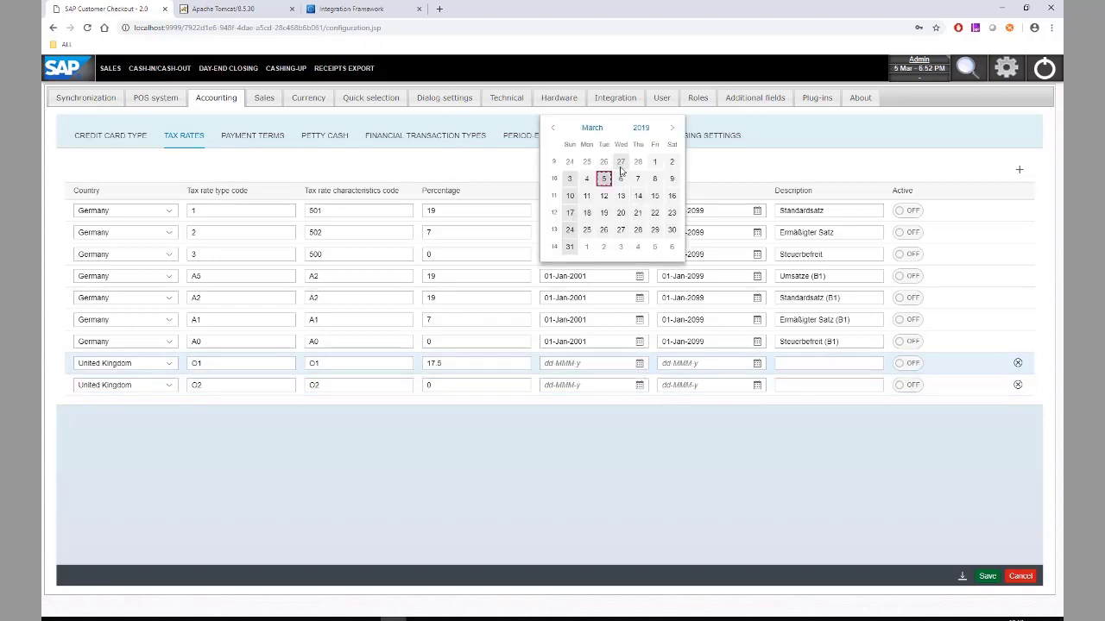
left_click(656, 168)
left_click(757, 363)
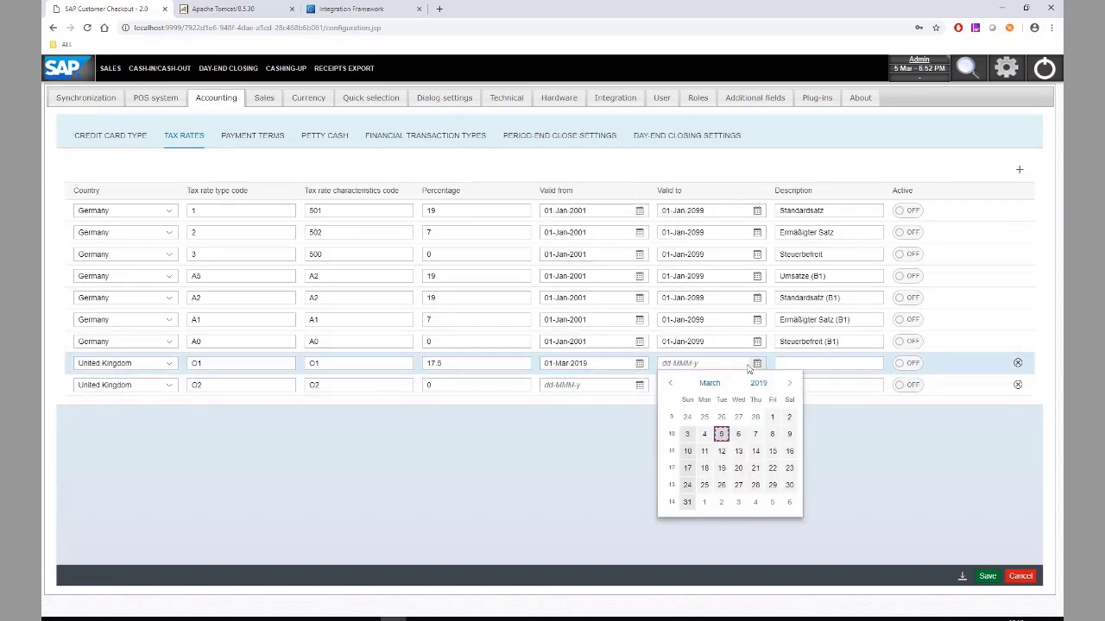
left_click(687, 502)
left_click(640, 385)
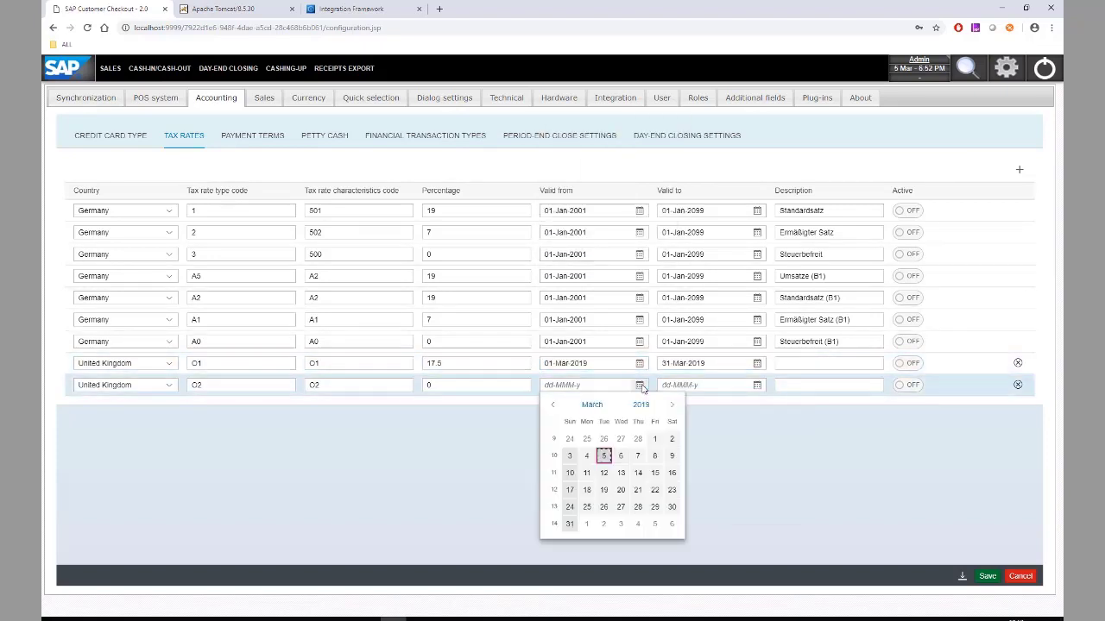
left_click(654, 439)
left_click(757, 385)
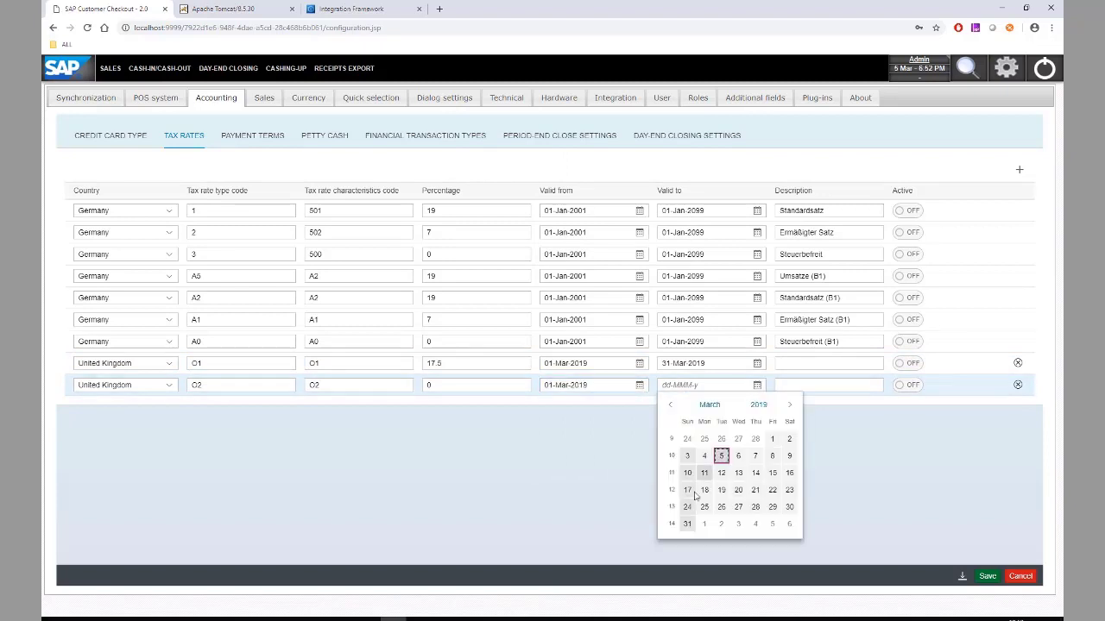
left_click(688, 523)
- Describe the second rate as 'UK O2', activate both UK rates, and save
left_click(790, 363)
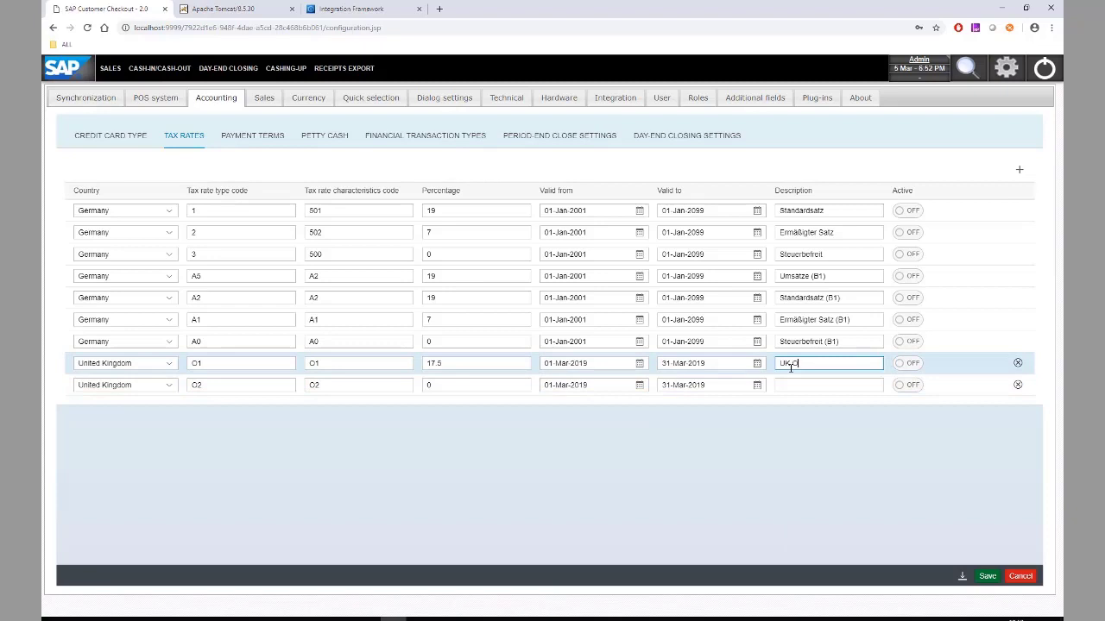
left_click(802, 387)
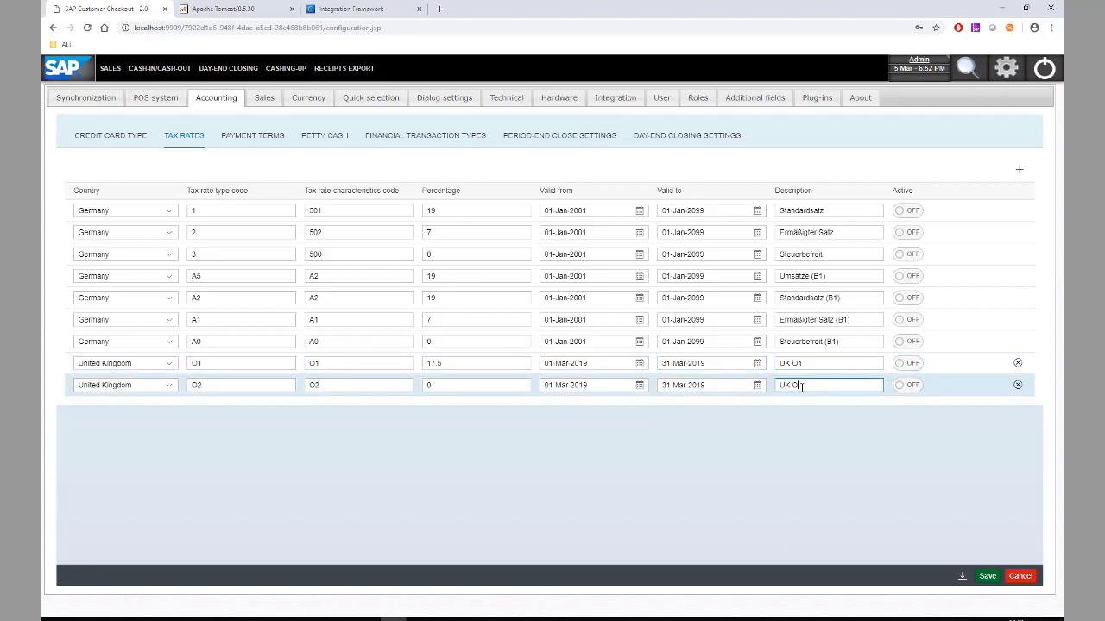
type("UK O2")
left_click(907, 364)
left_click(908, 384)
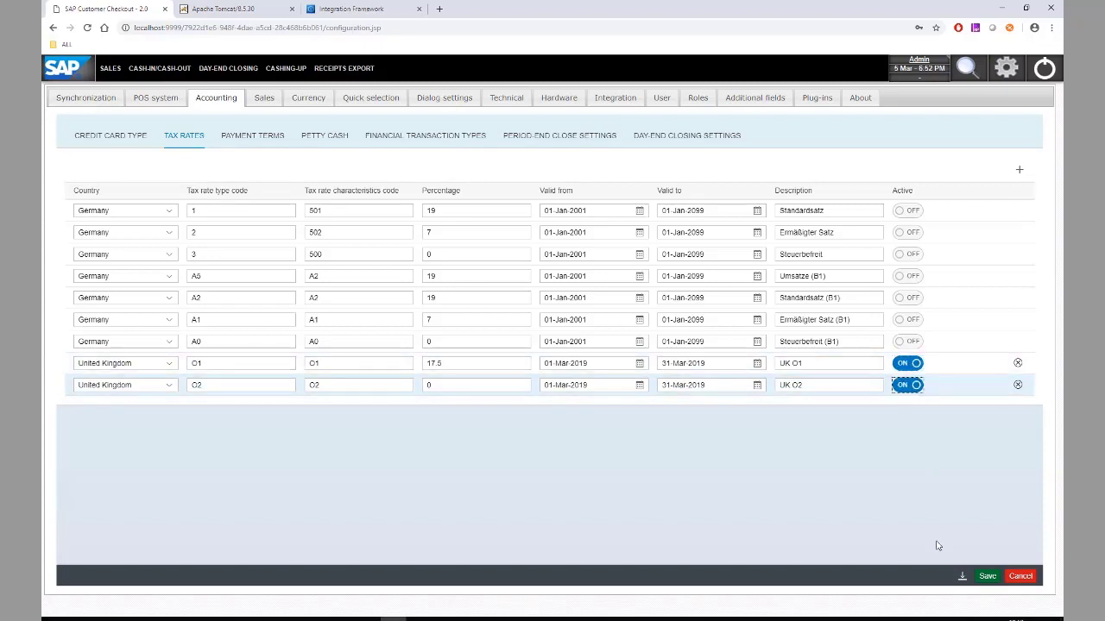
left_click(988, 577)
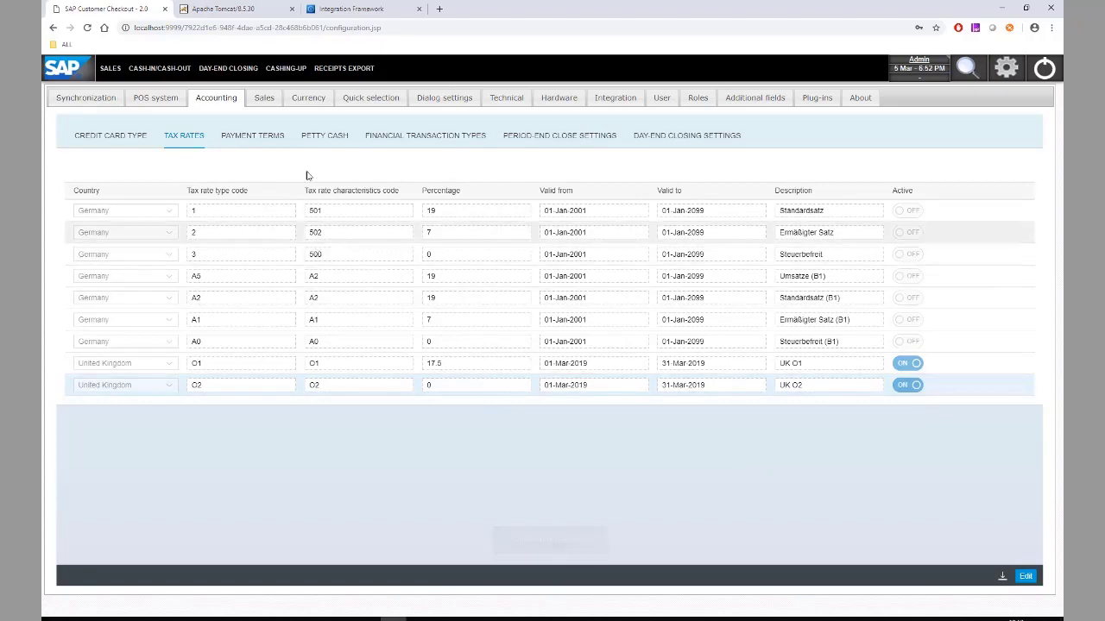
left_click(325, 139)
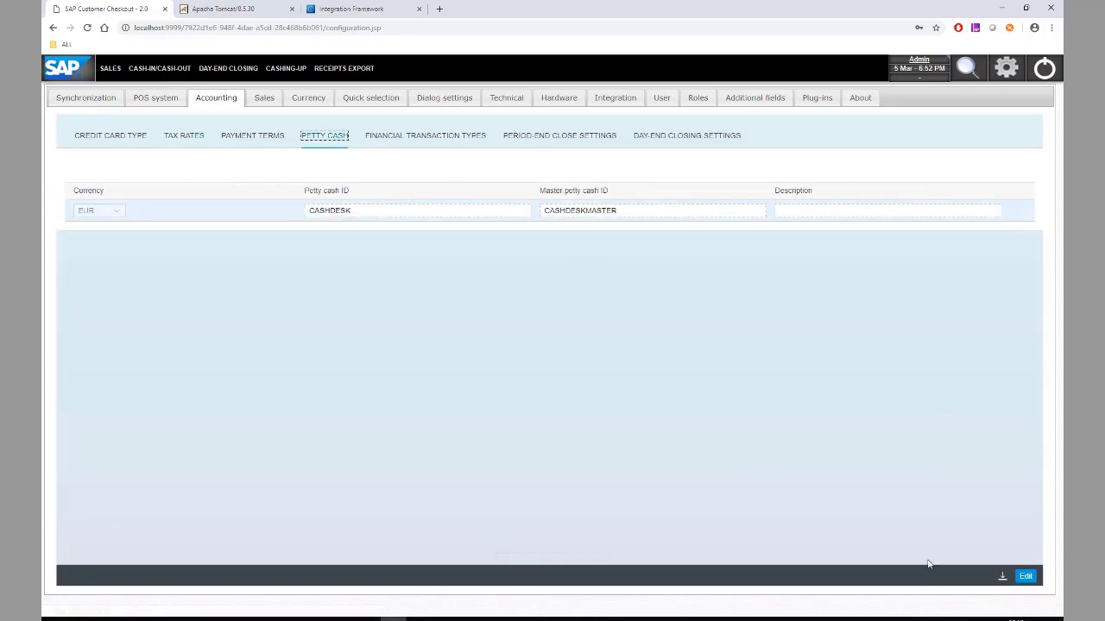
- Set petty cash currency GBP, petty cash ID 160000 and master ID 161000, and save
left_click(1024, 577)
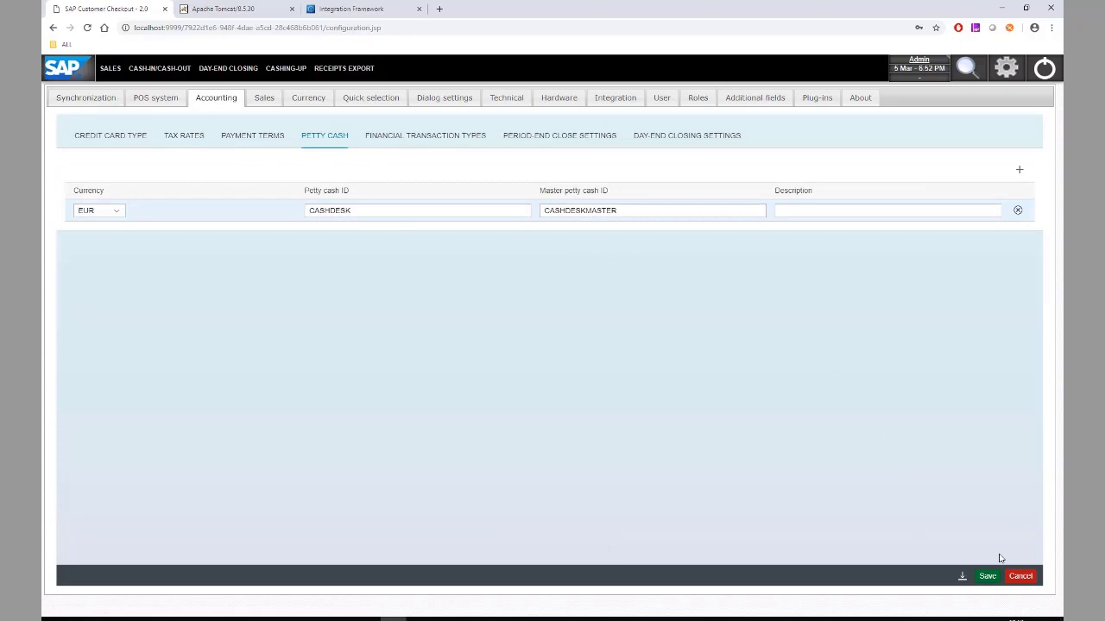
left_click(112, 221)
left_click(112, 216)
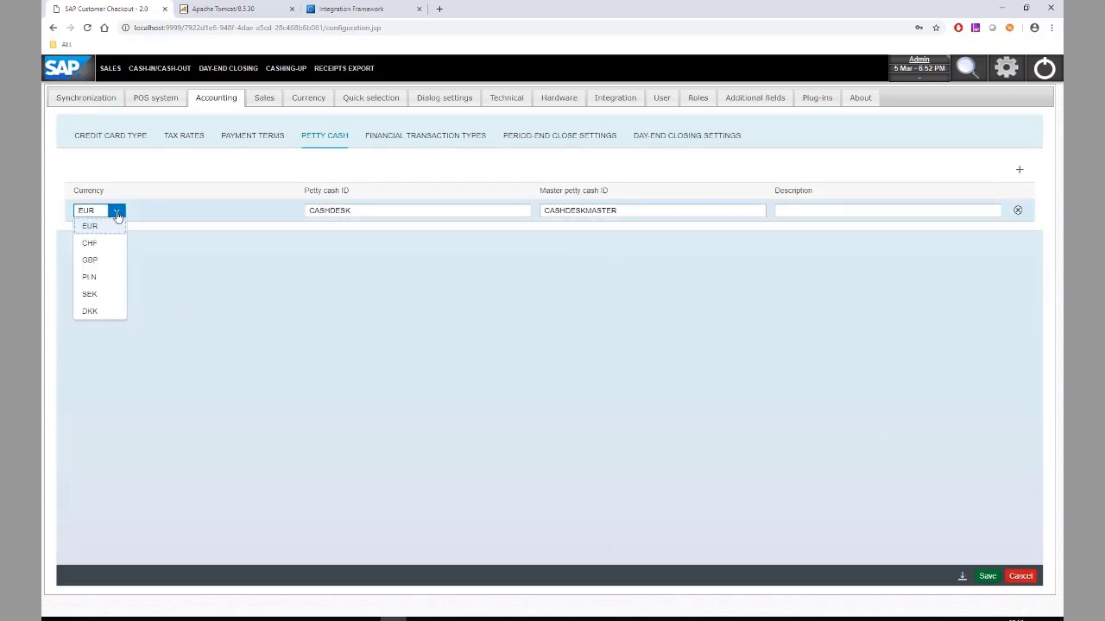
left_click(108, 263)
left_click(382, 214)
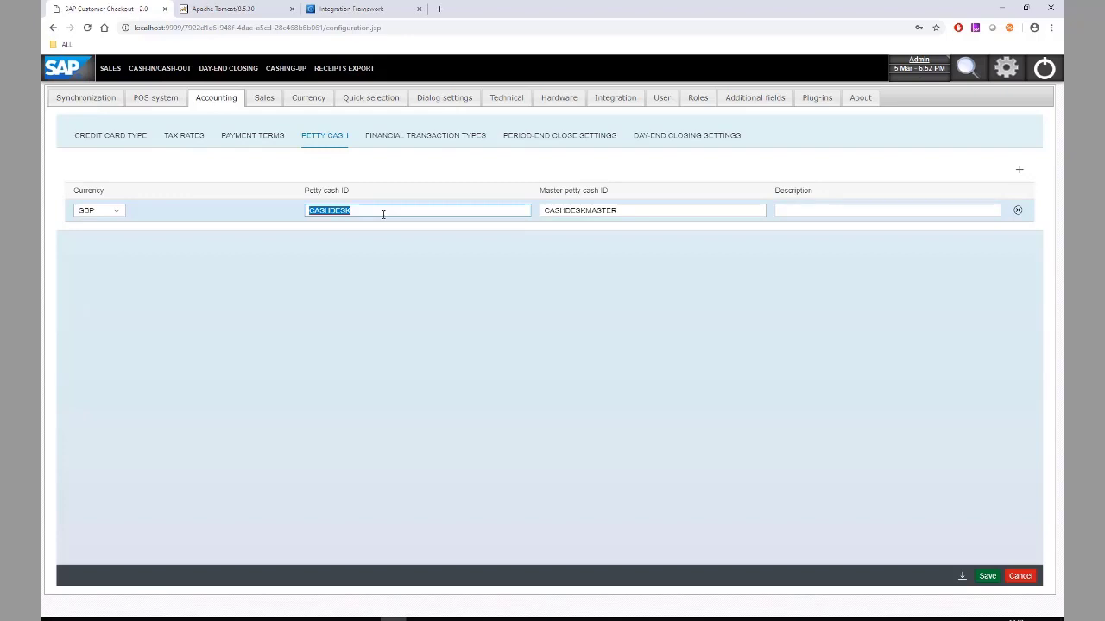
type("160000")
left_click(616, 211)
type("16")
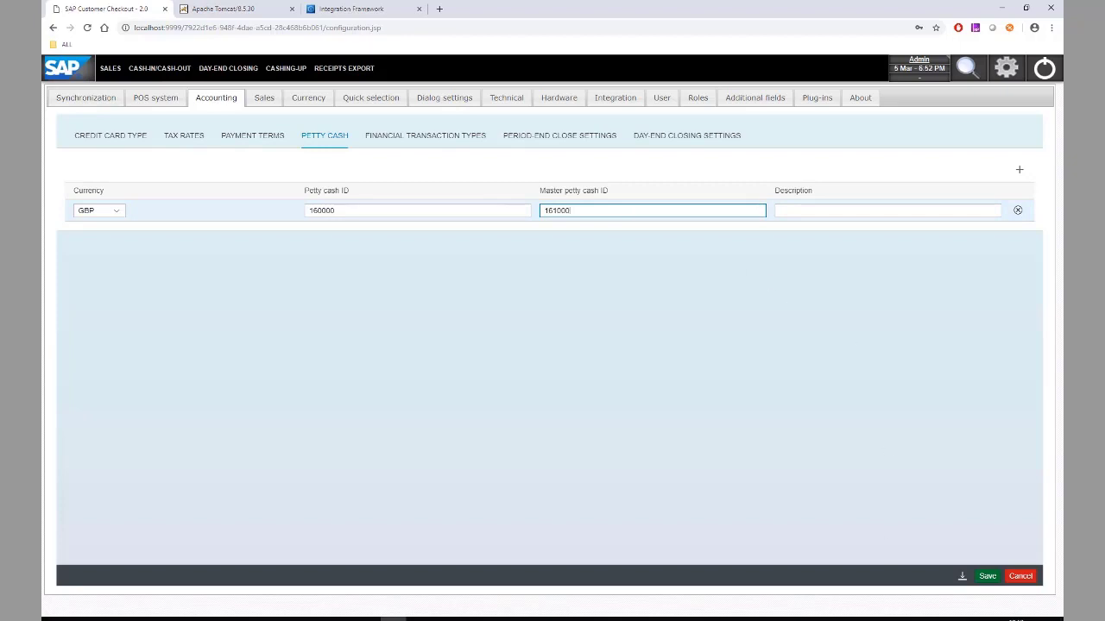
left_click(988, 575)
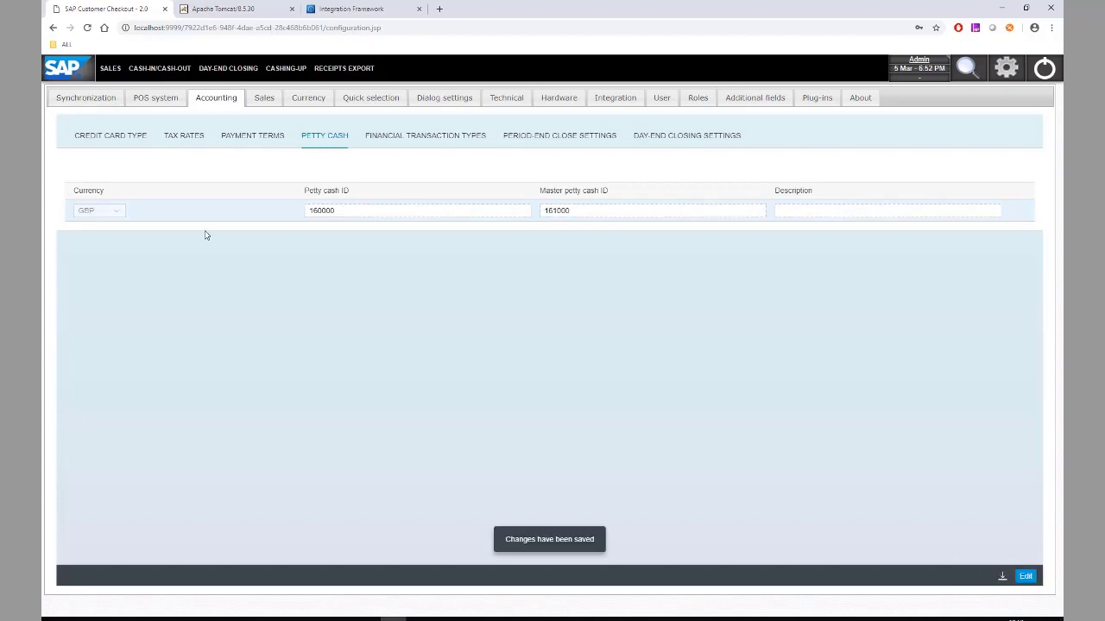
left_click(112, 135)
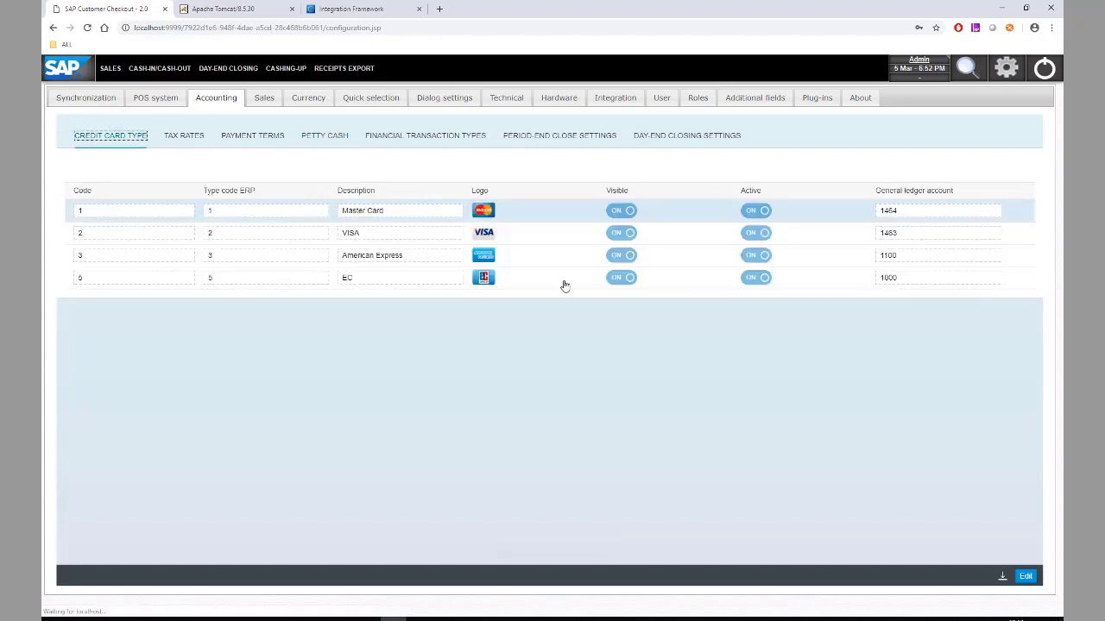
- Enter 140090 as the Master Card ledger account and paste it into VISA
left_click(1024, 576)
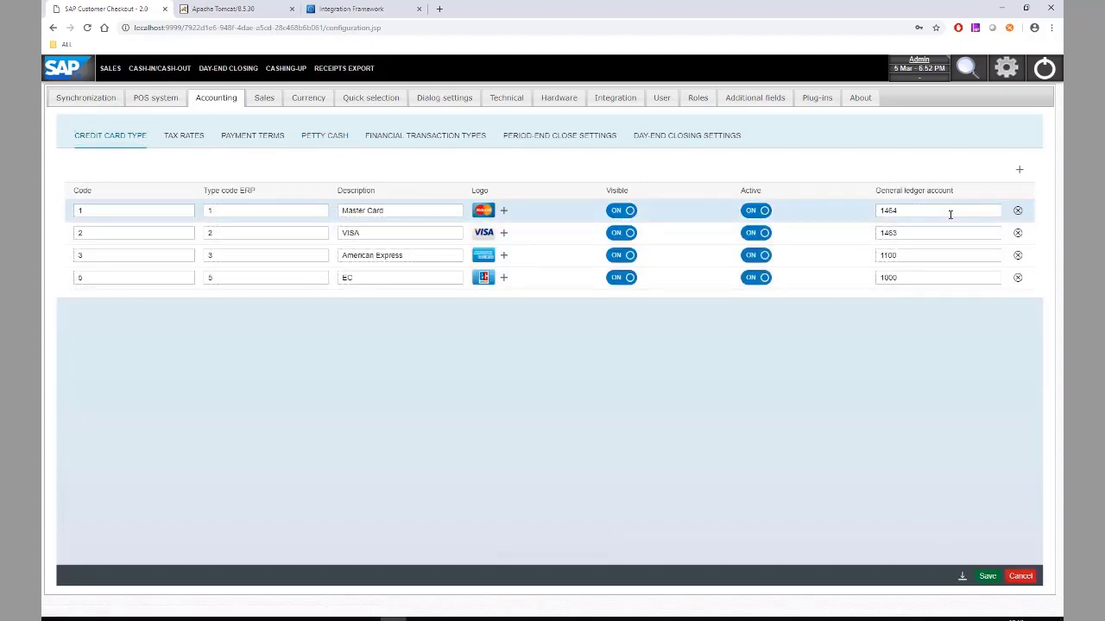
double_click(949, 214)
type("1")
double_click(950, 214)
key("ctrl+c")
double_click(935, 235)
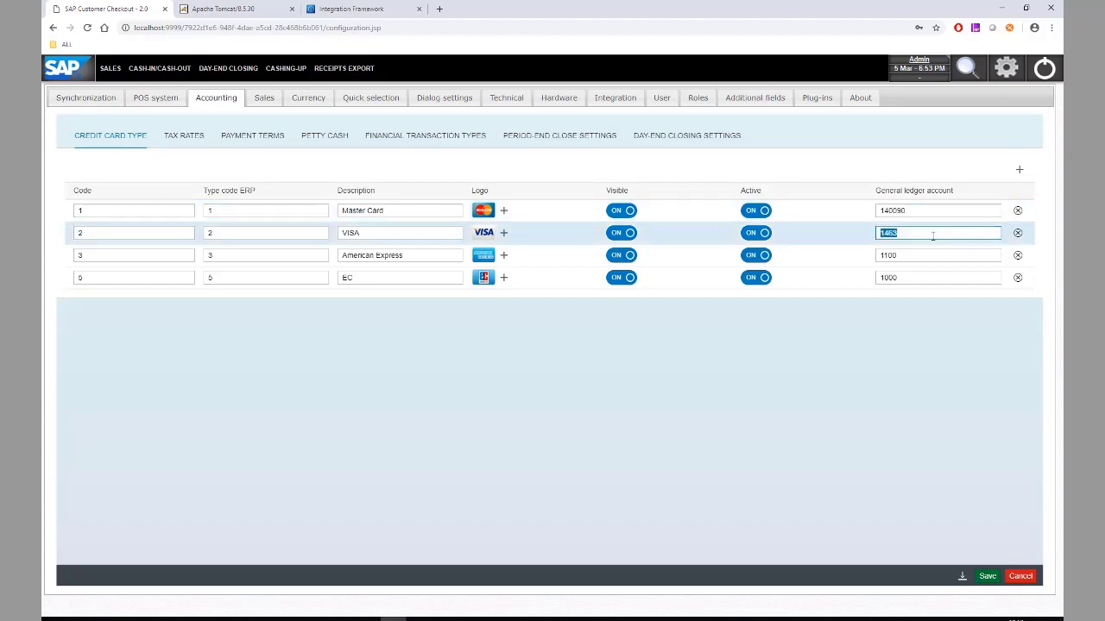
key("ctrl+v")
- Paste 140090 into the American Express and EC ledger accounts and save
double_click(925, 252)
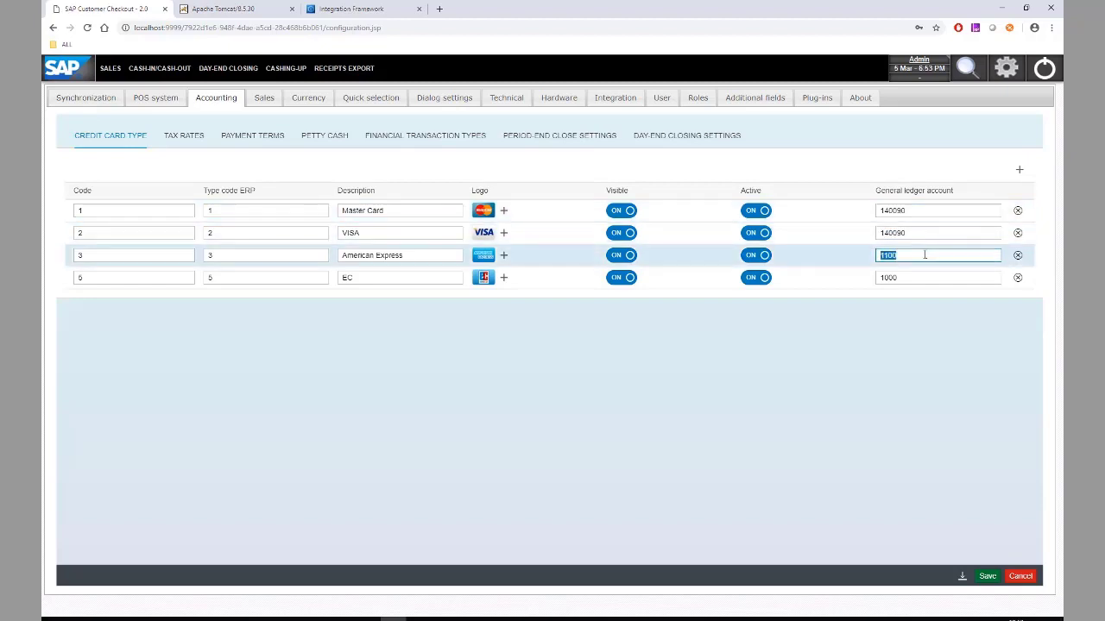
key("ctrl+v")
double_click(908, 276)
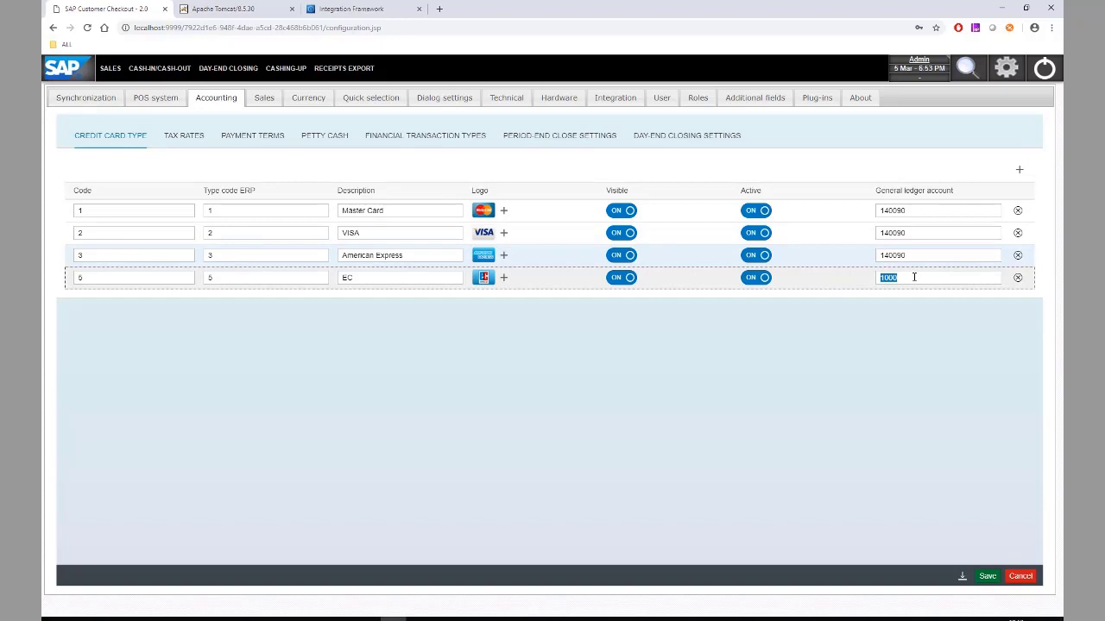
double_click(901, 255)
key("ctrl+c")
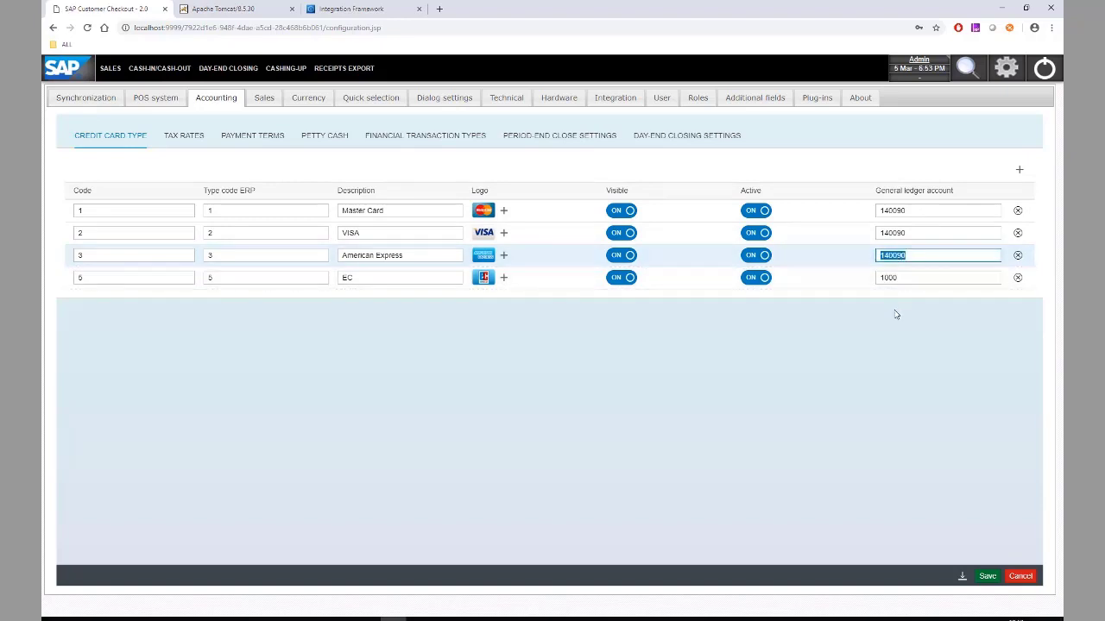
double_click(894, 277)
key("ctrl+v")
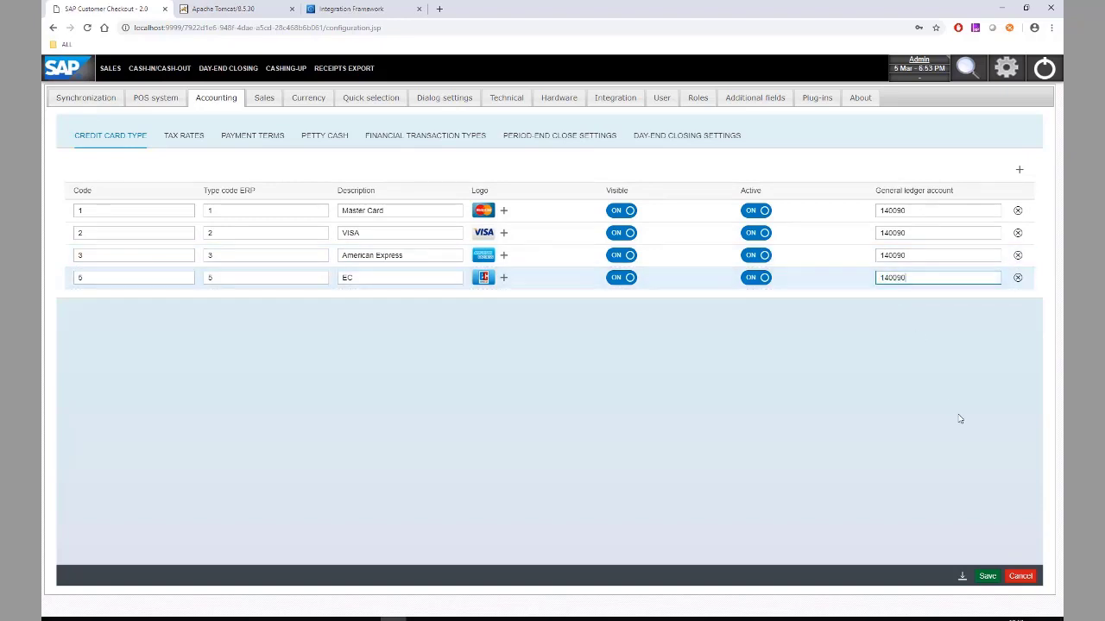
left_click(982, 574)
left_click(985, 579)
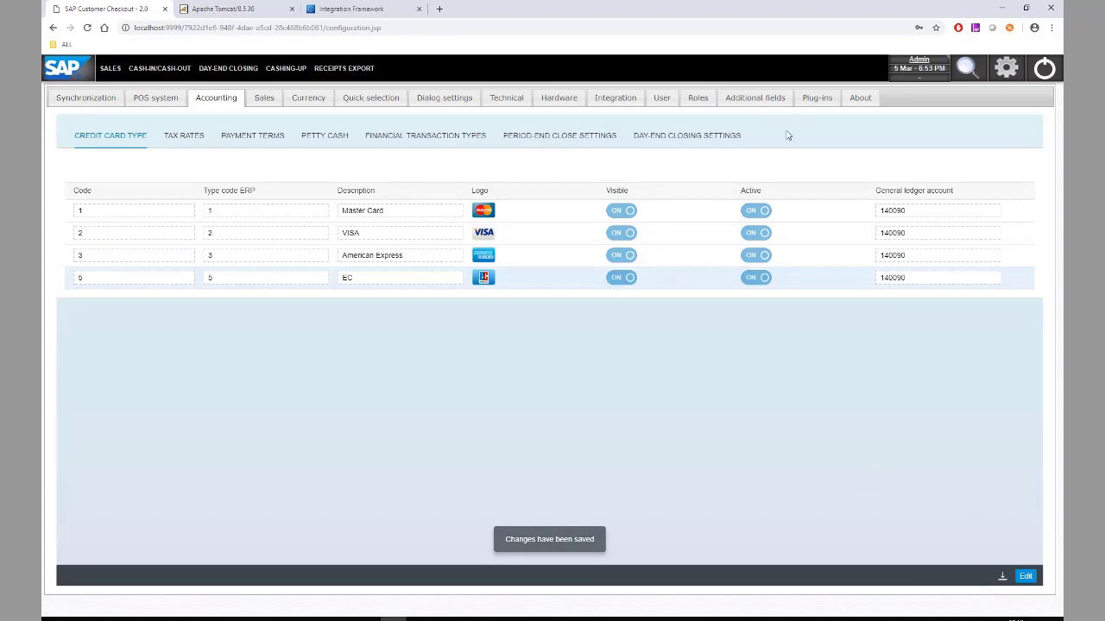
- Enter -1 as Payment terms on the Integration tab and save
left_click(615, 102)
left_click(1026, 576)
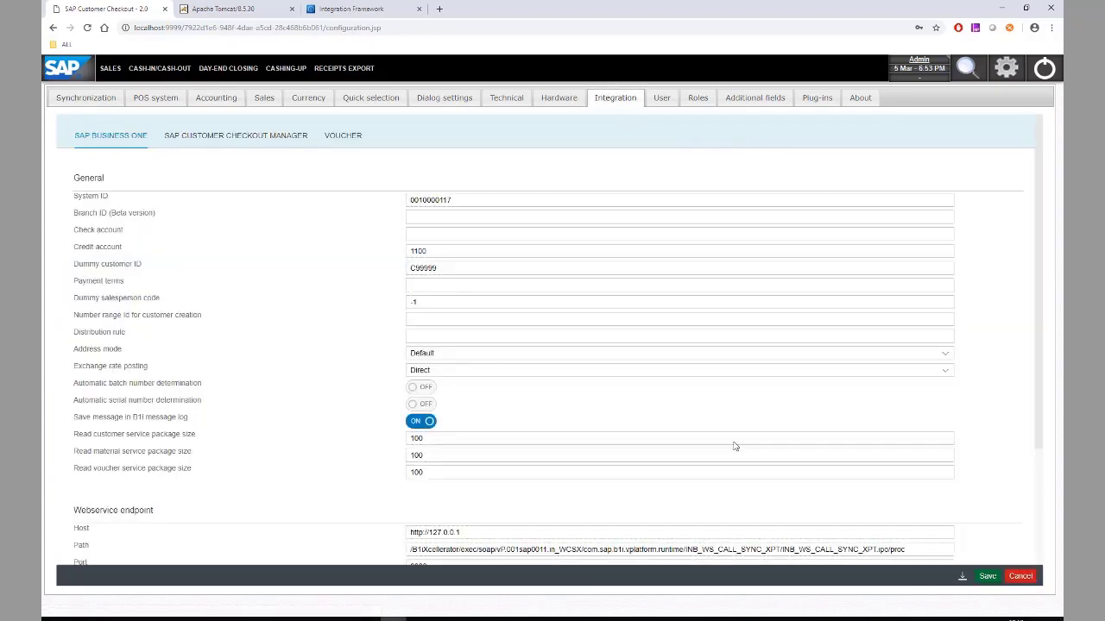
left_click(432, 286)
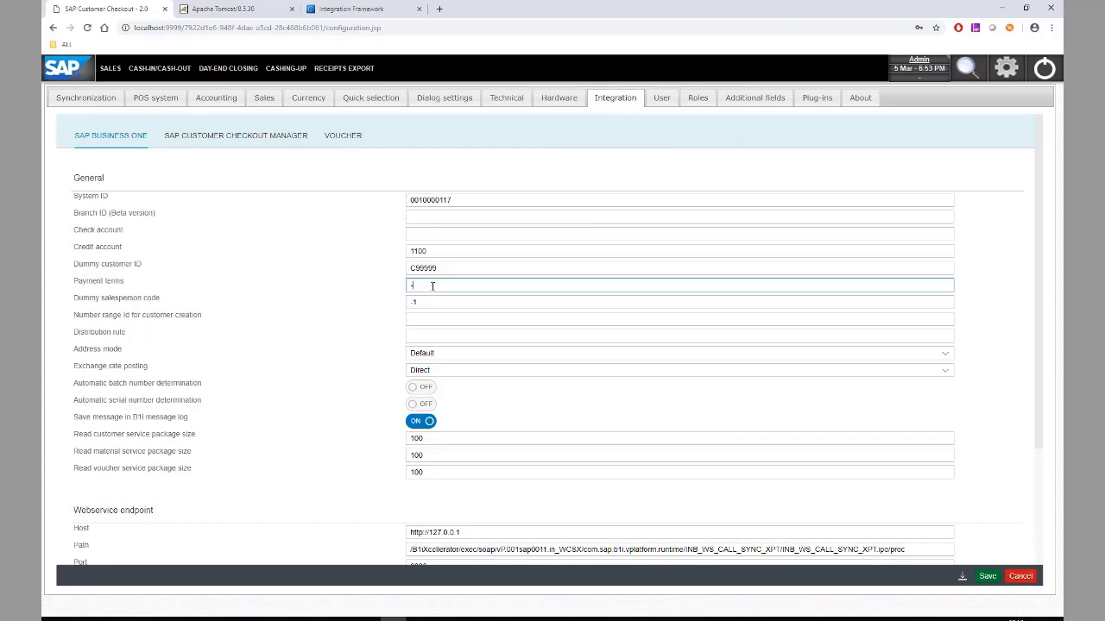
left_click(988, 577)
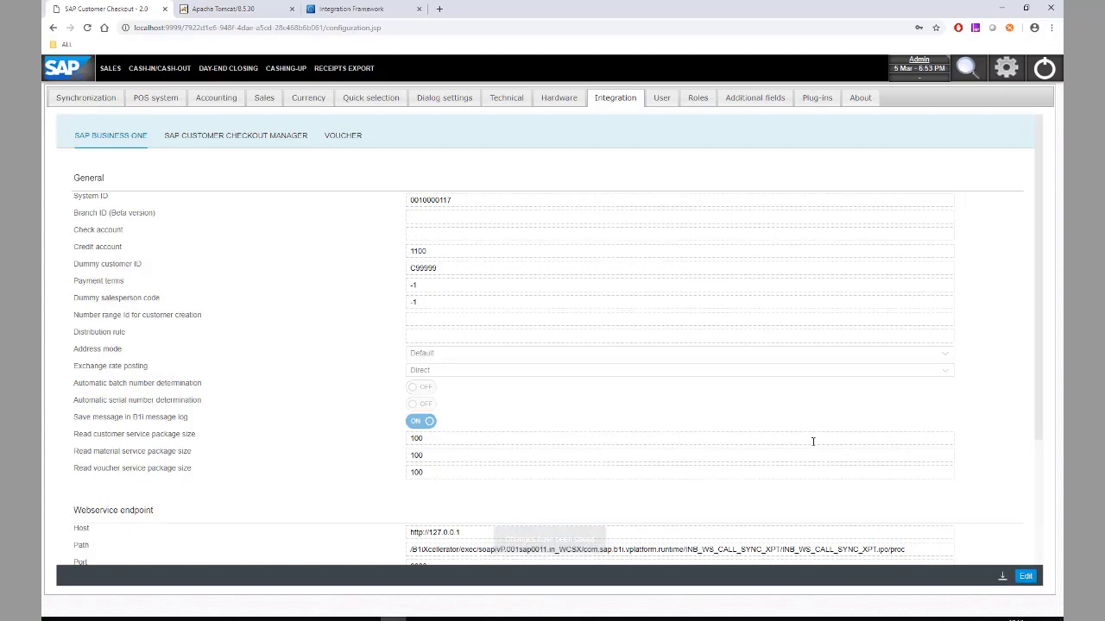
- Schedule Customer and Article synchronization to start immediately, then refresh the synchronization log
left_click(87, 97)
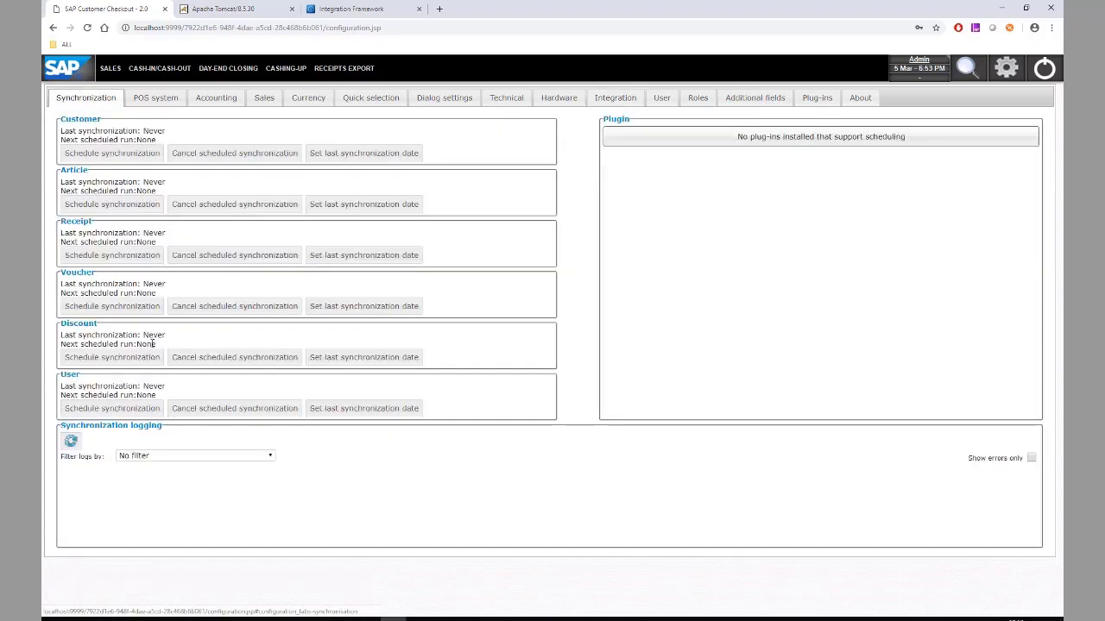
left_click(113, 156)
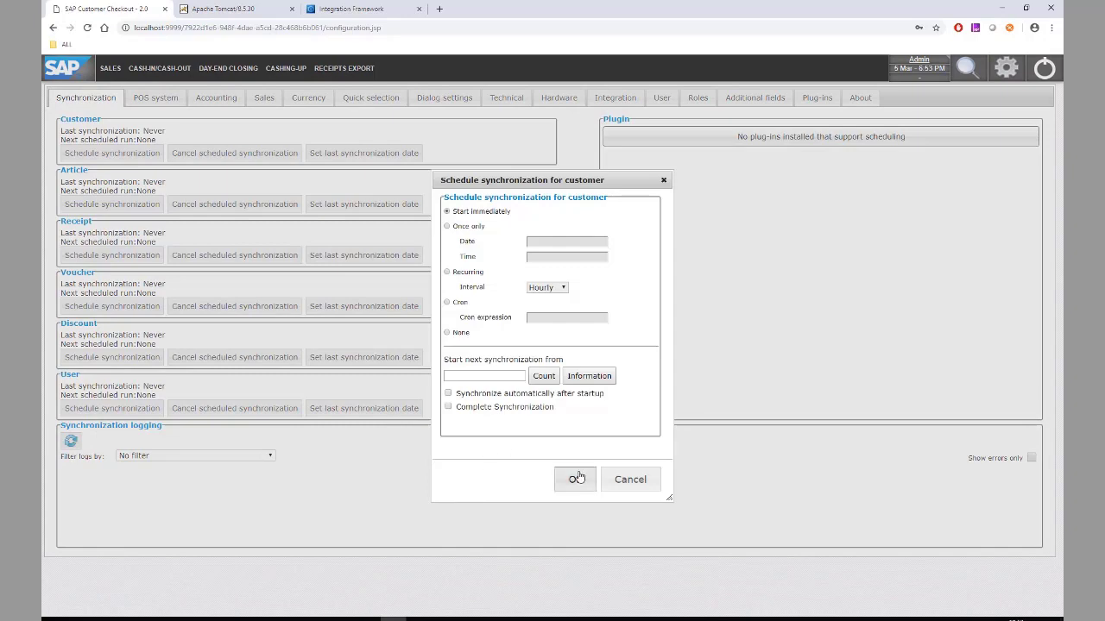
left_click(570, 479)
left_click(118, 208)
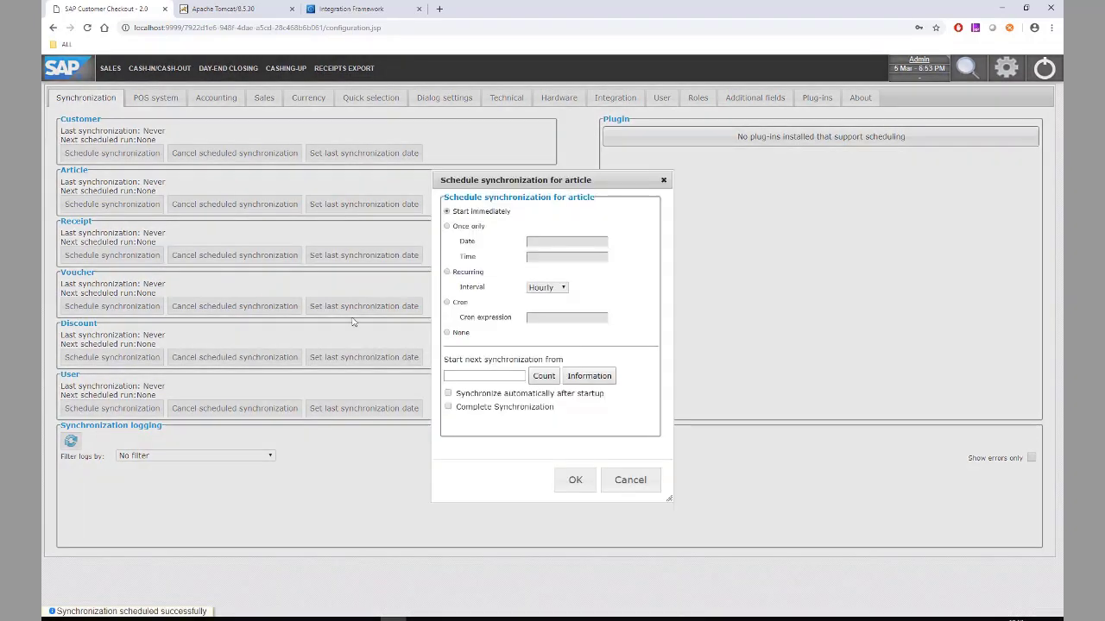
left_click(575, 480)
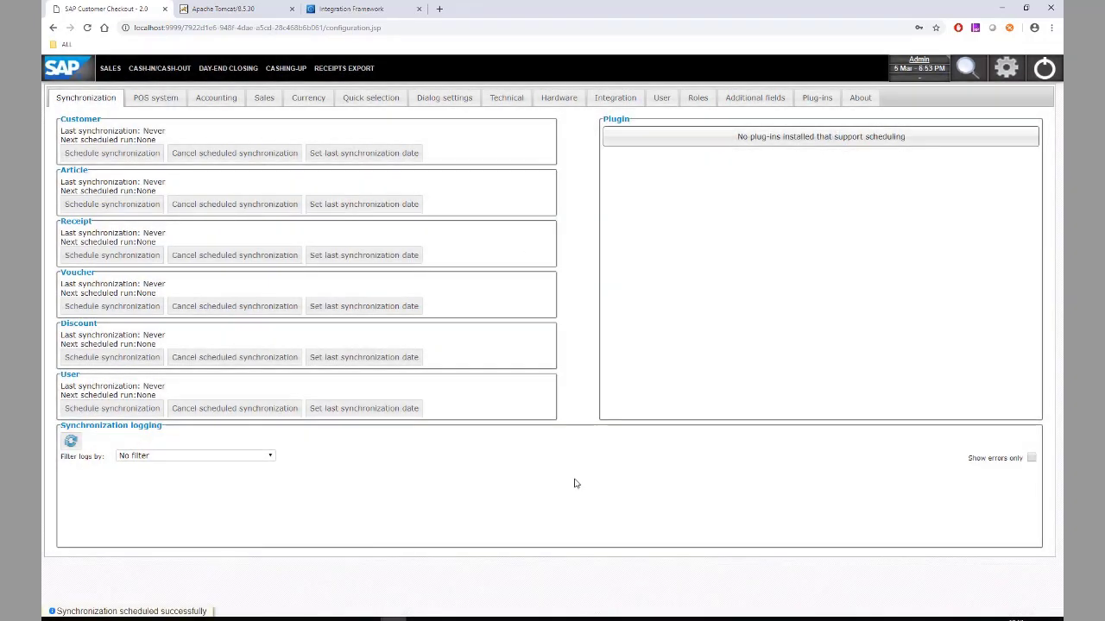
left_click(71, 441)
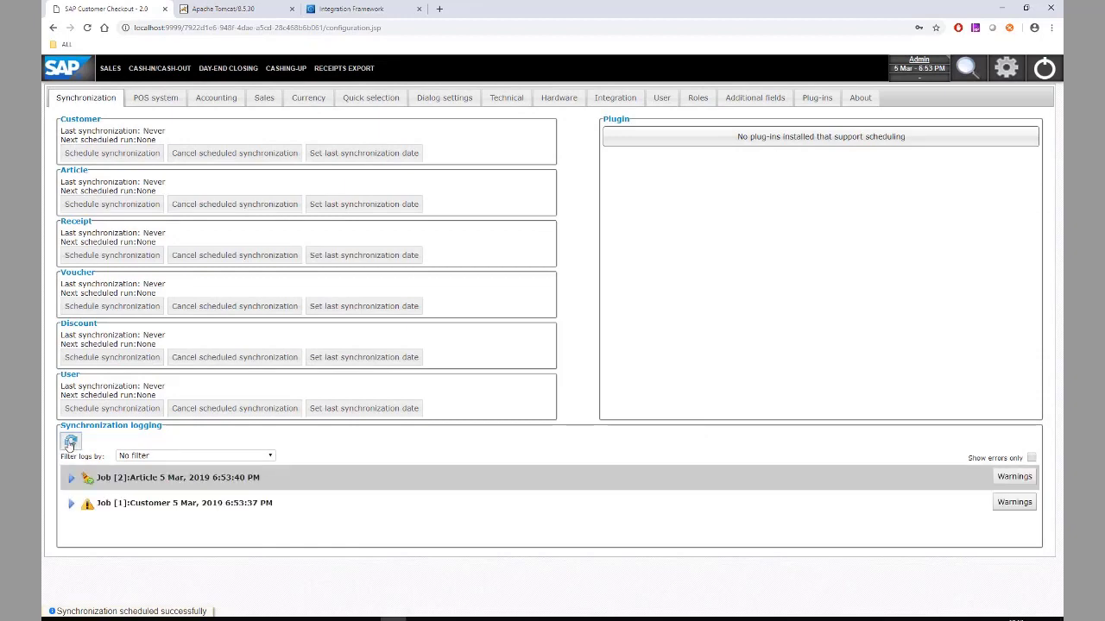
- Search to confirm the synced customers and GBP-priced articles are listed, then close the search
left_click(967, 69)
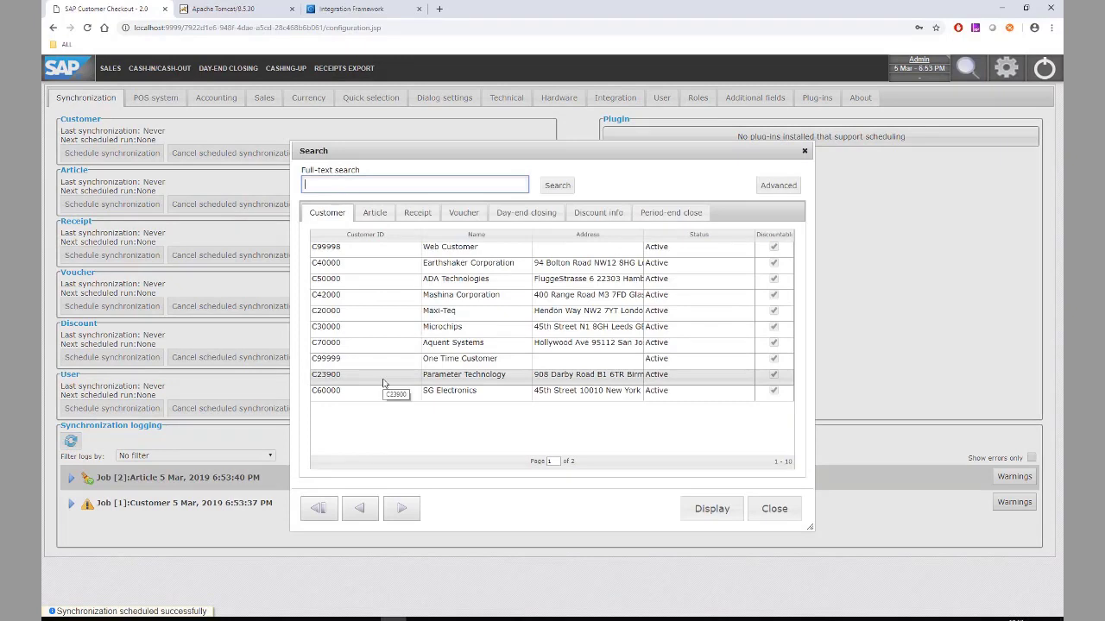
left_click(374, 214)
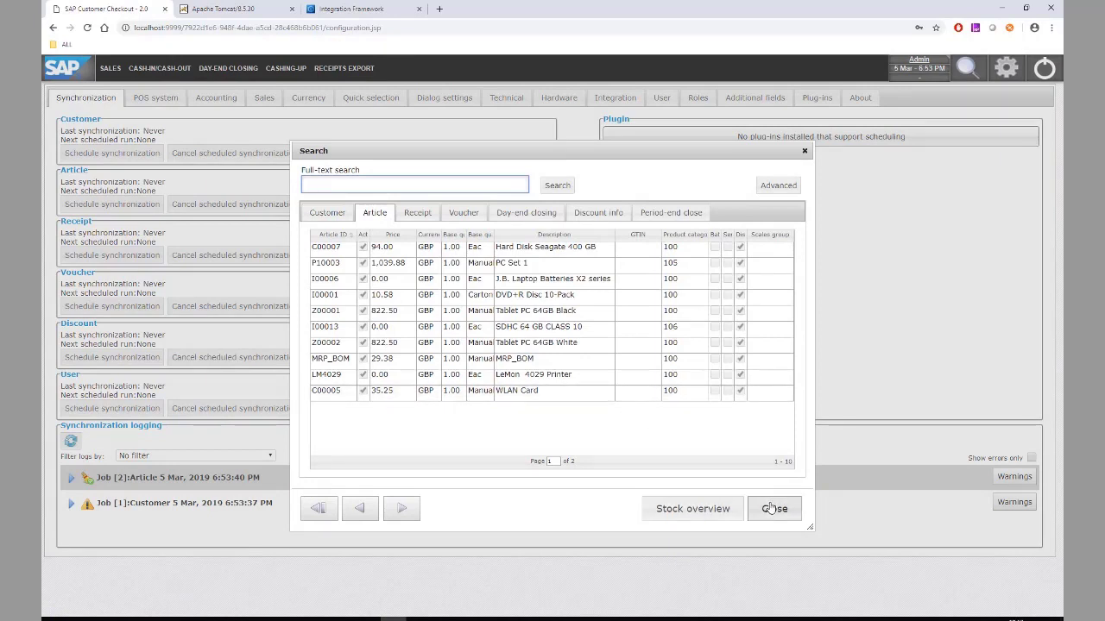
left_click(772, 509)
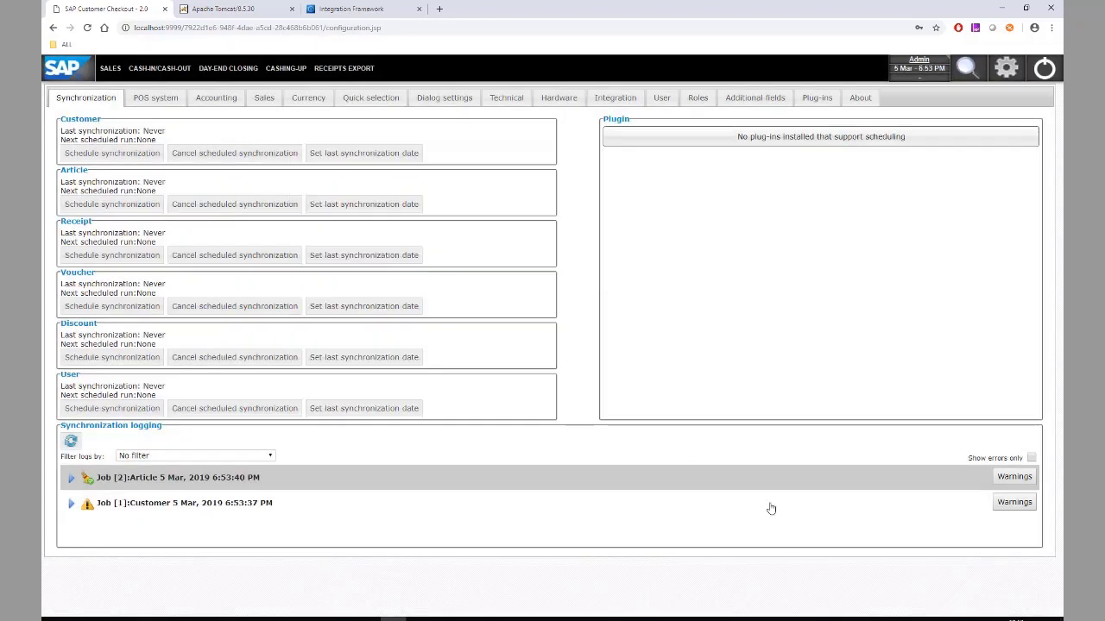
- Dismiss the no-cash-in warning and post a 100.00 GBP cash-in from Cash-in/Cash-out
left_click(112, 73)
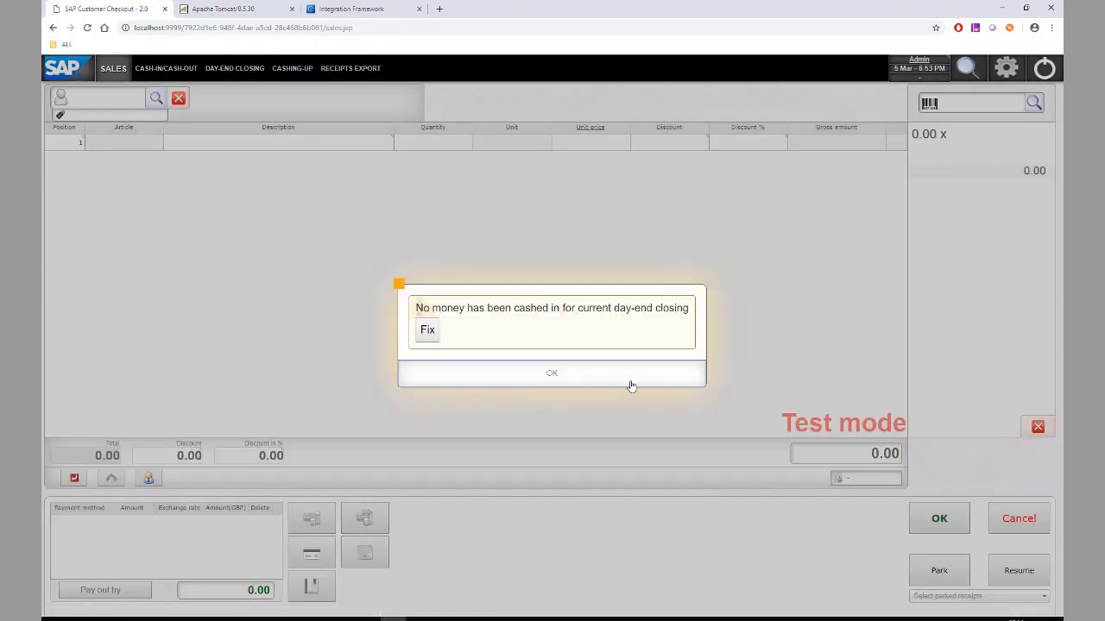
left_click(631, 386)
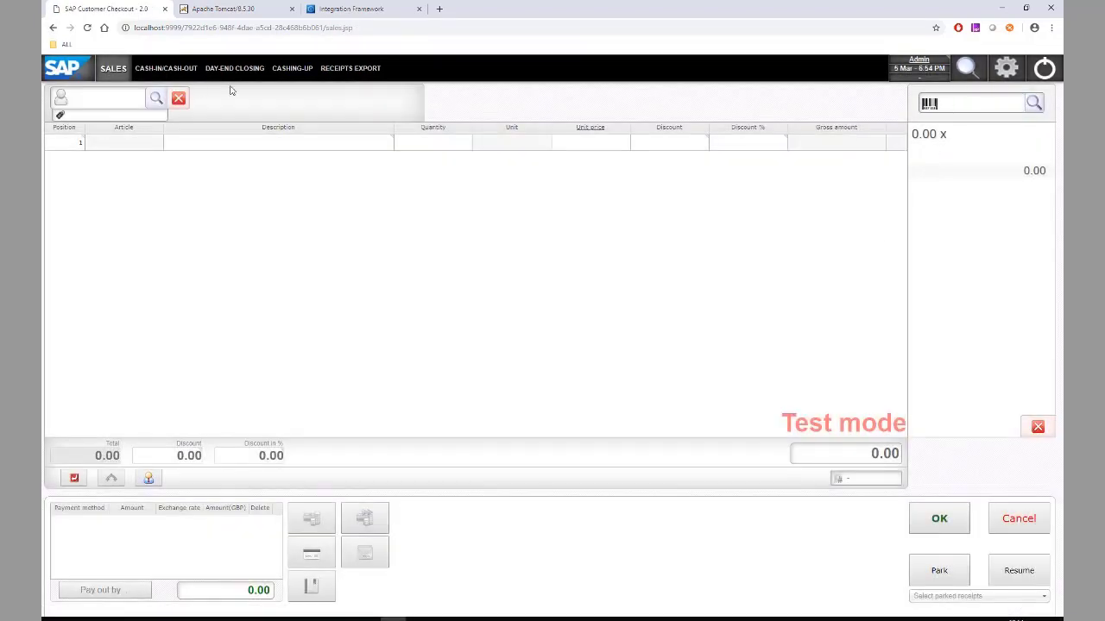
left_click(176, 70)
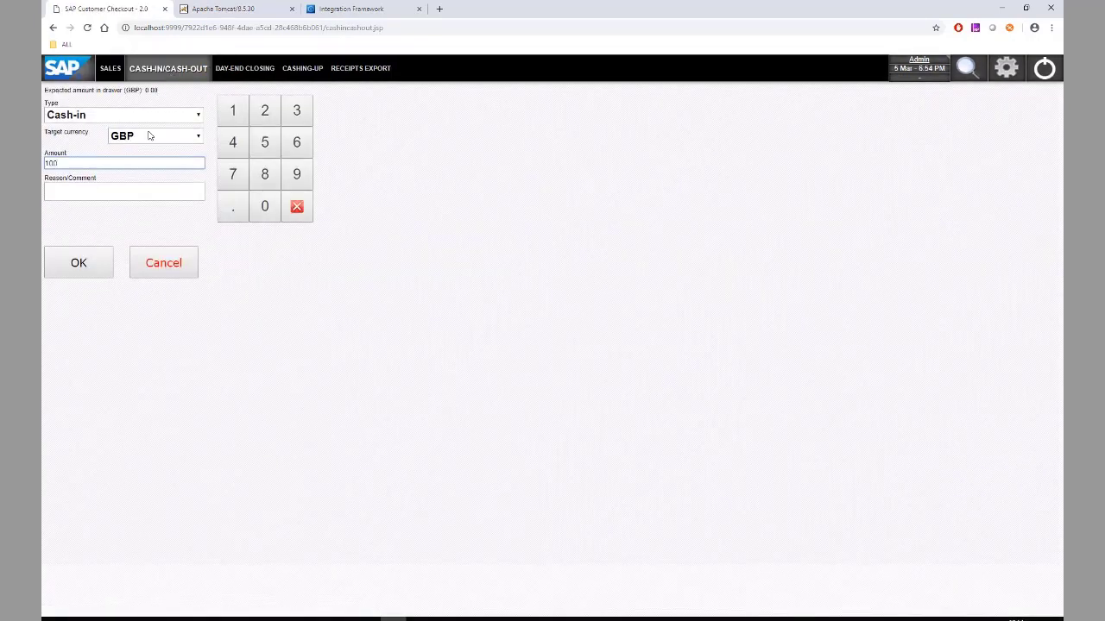
left_click(109, 187)
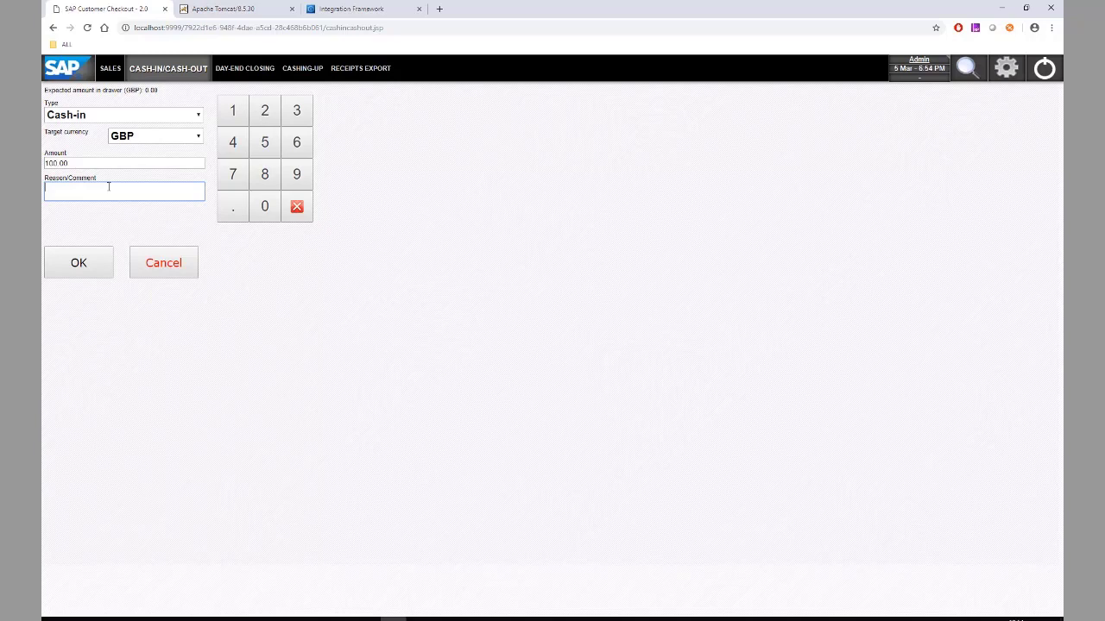
left_click(78, 264)
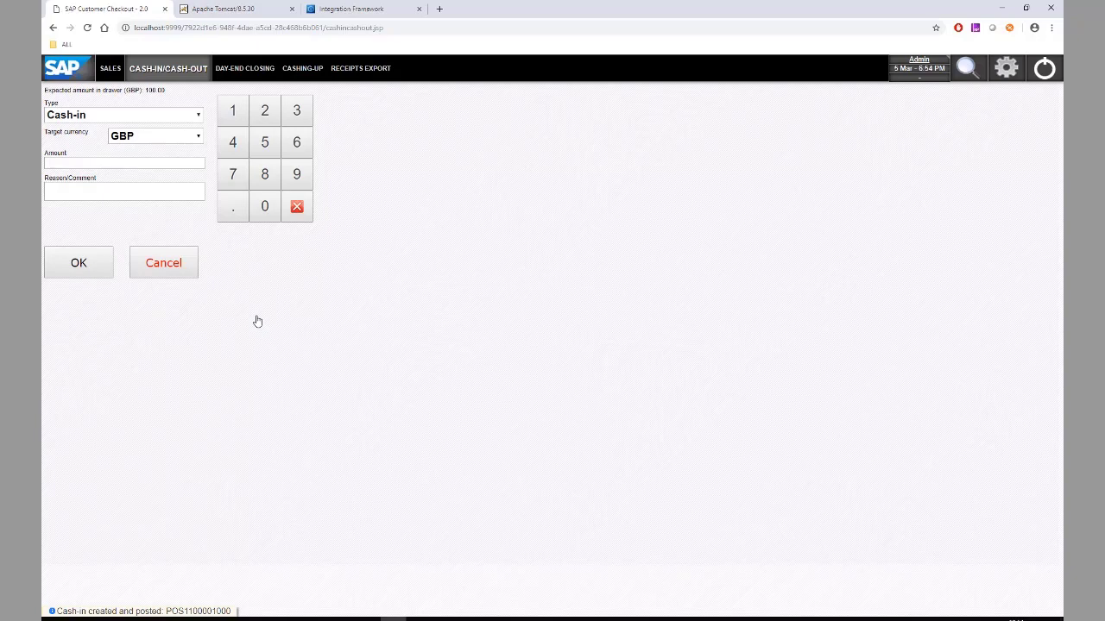
- Sell article A00001 for 235.00 GBP, taking 100.00 in cash and 135.00 by Master Card
left_click(110, 68)
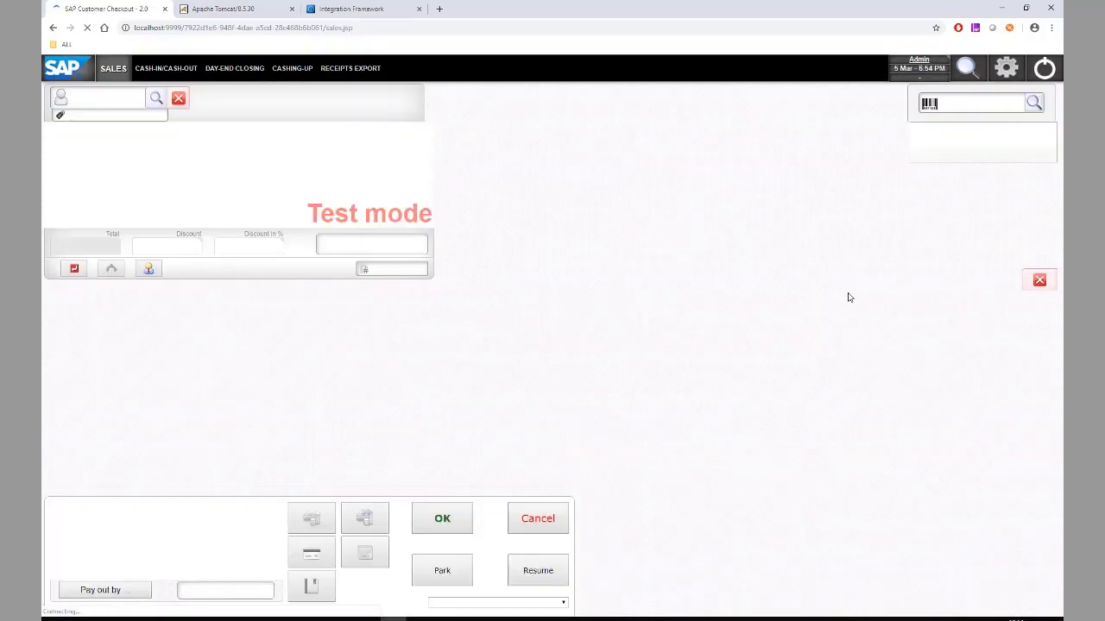
type("A")
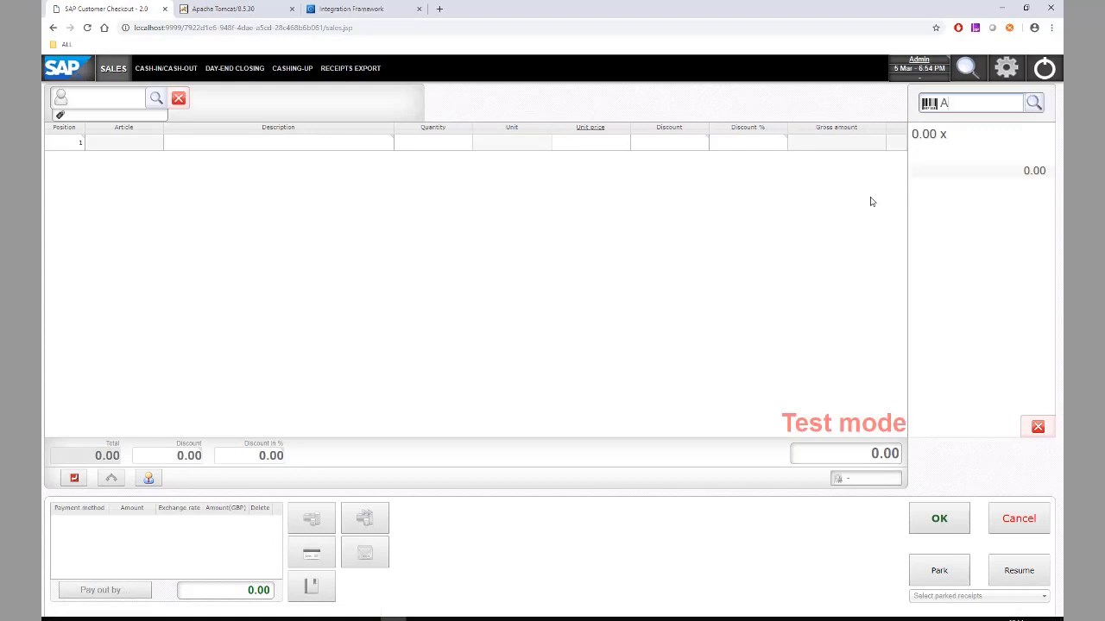
type("00001")
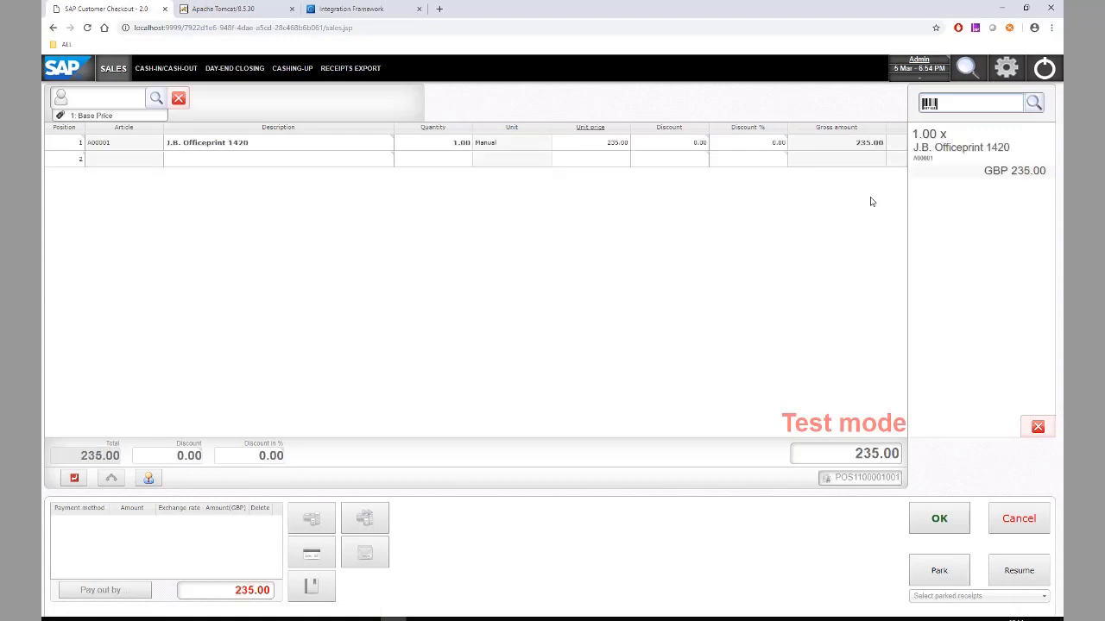
left_click(316, 525)
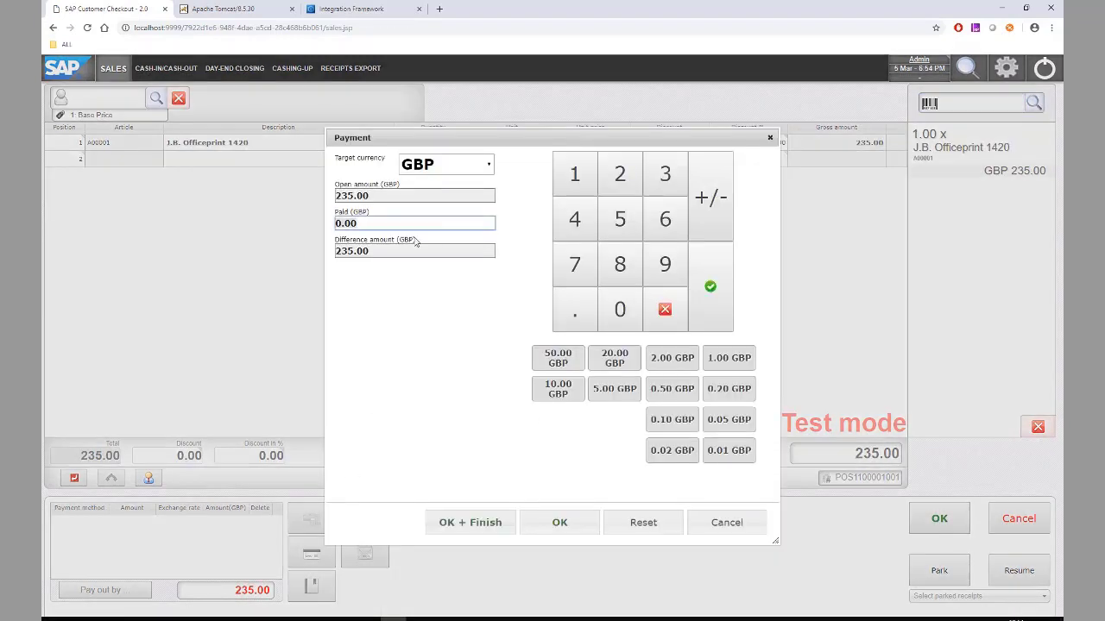
type("100")
key("Return")
left_click(316, 555)
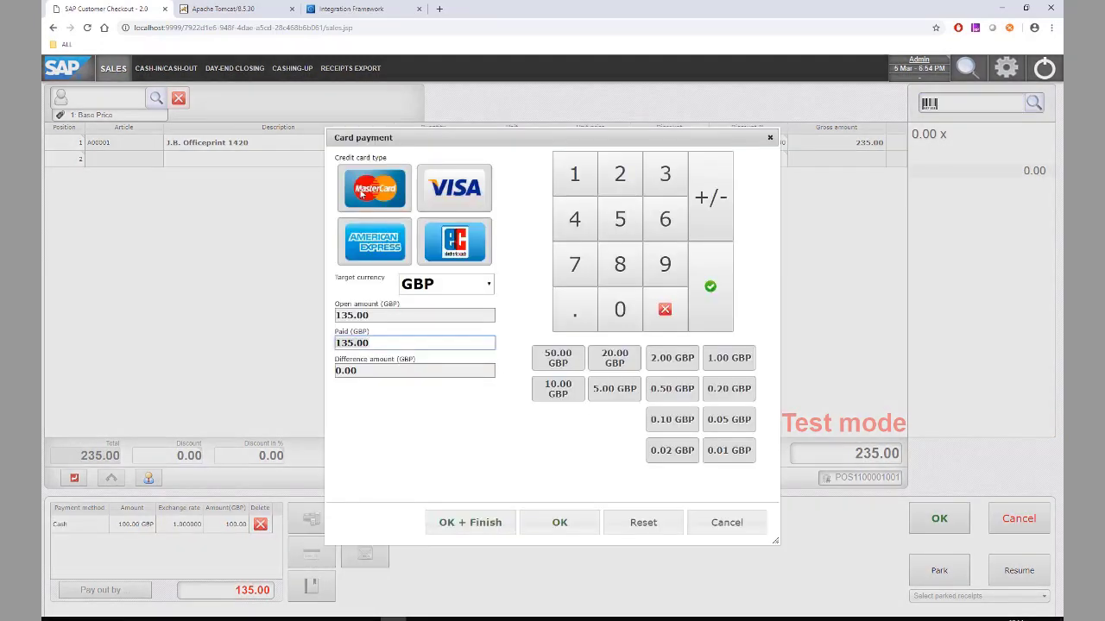
left_click(504, 524)
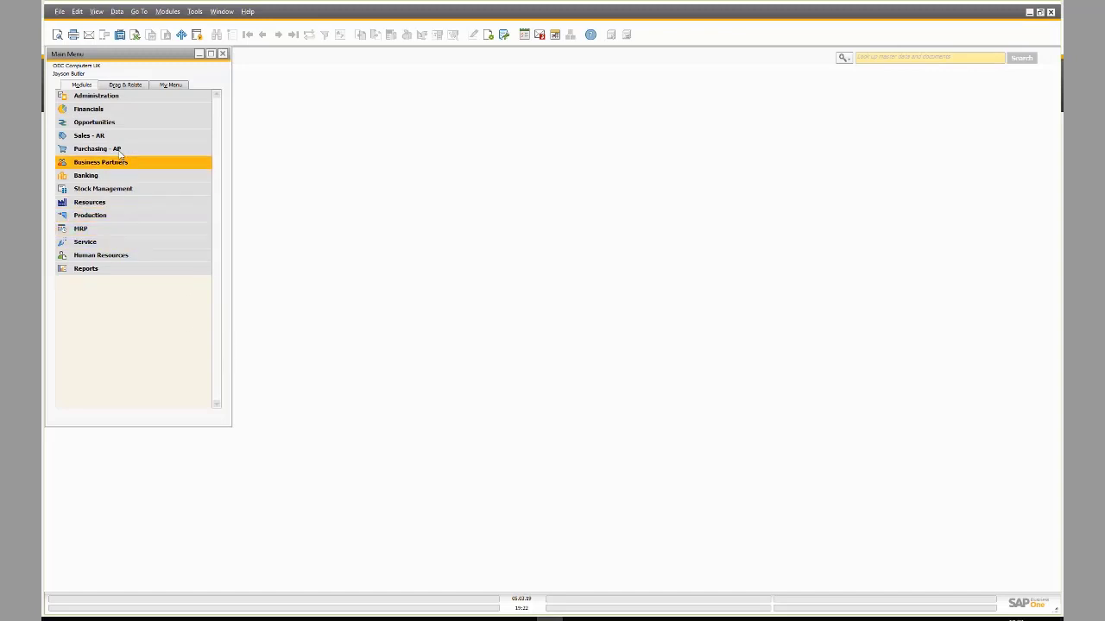
- Bring up the latest AR Invoice, number 360, and select its POS receipt reference
left_click(108, 136)
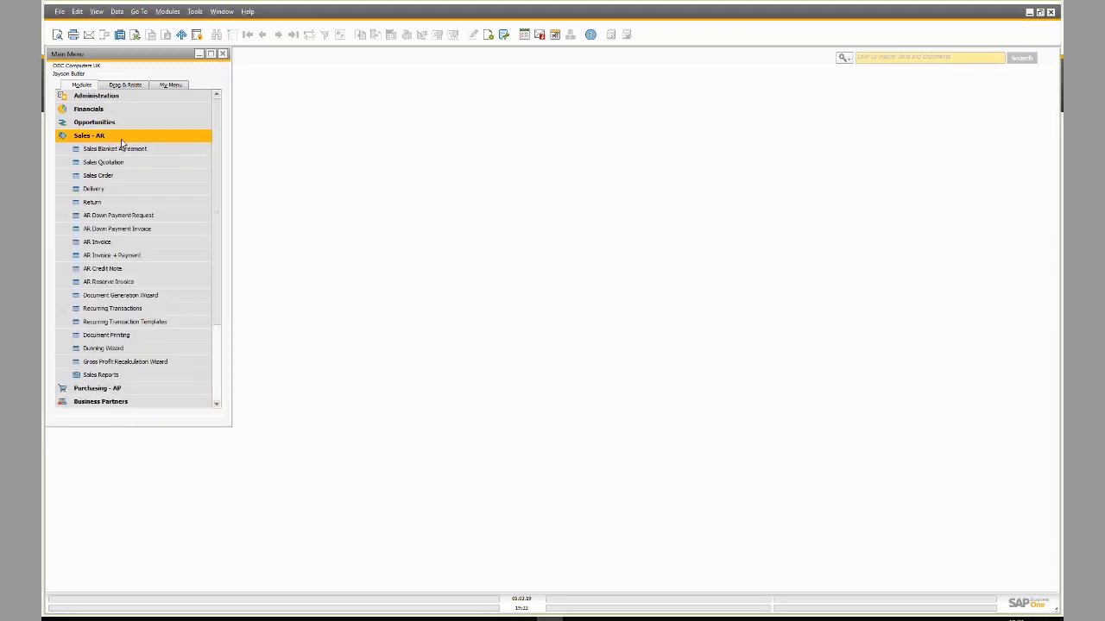
left_click(125, 245)
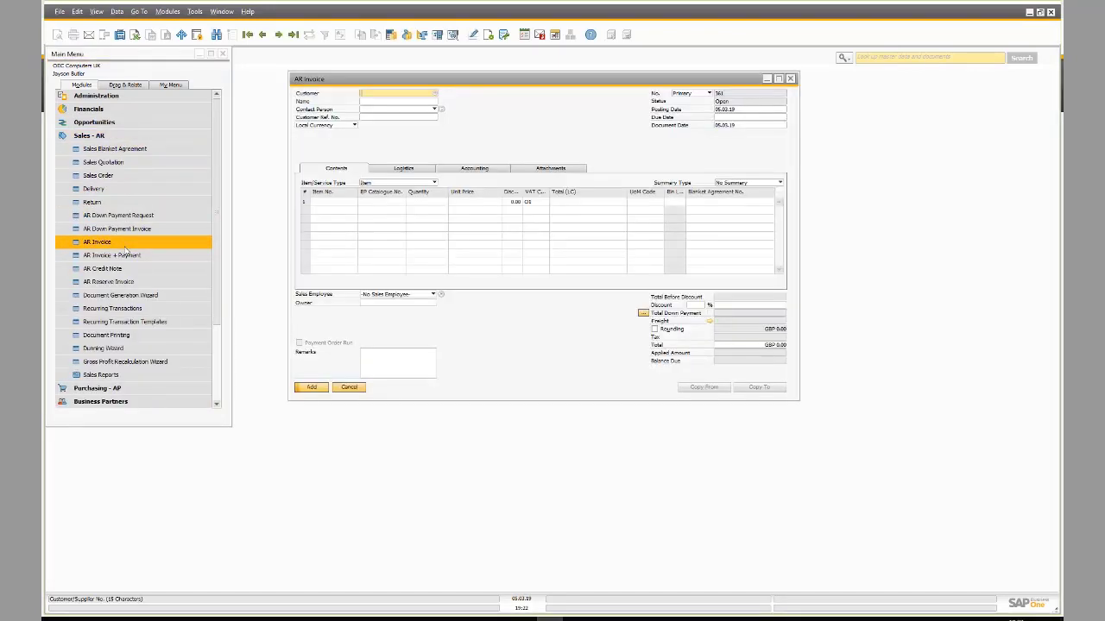
left_click(294, 36)
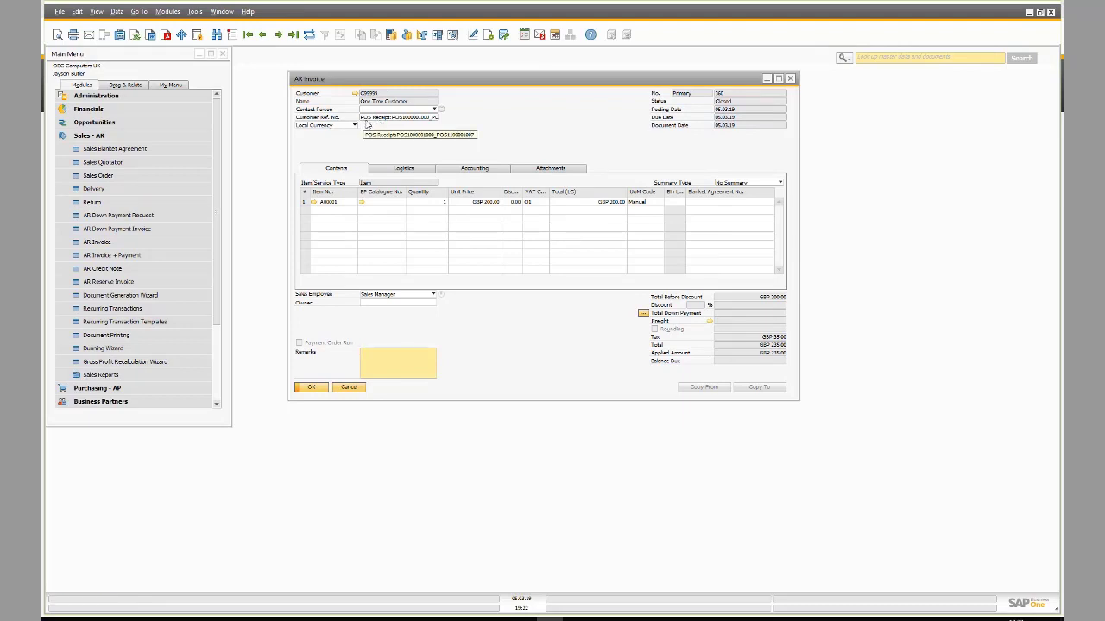
left_click(379, 120)
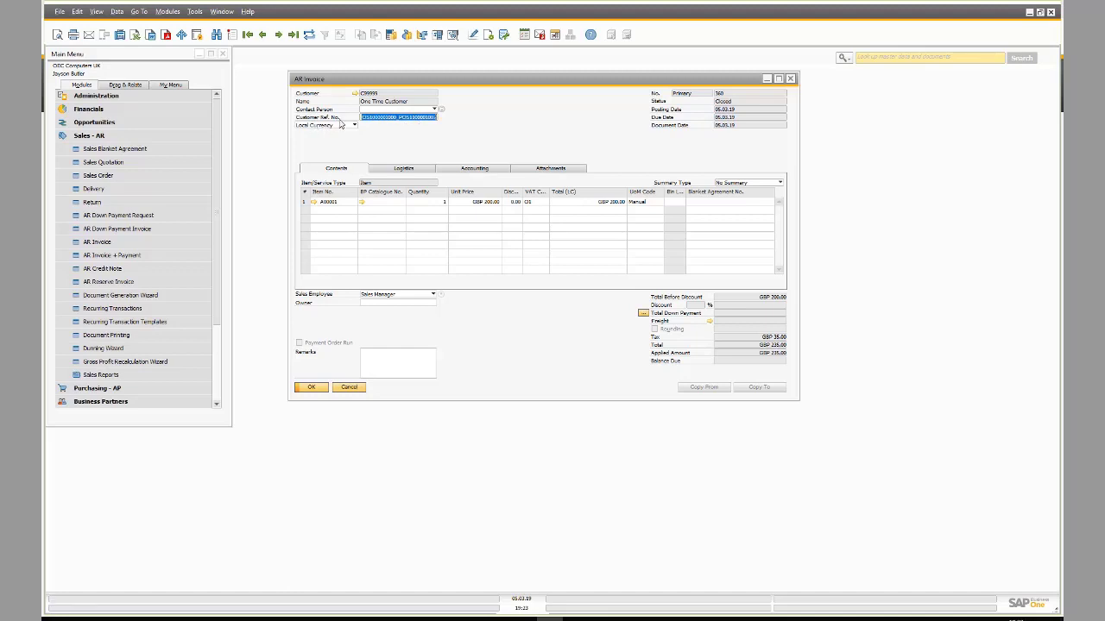
- Follow the invoice's relationship map to its incoming payment and view the credit card payment means
right_click(550, 107)
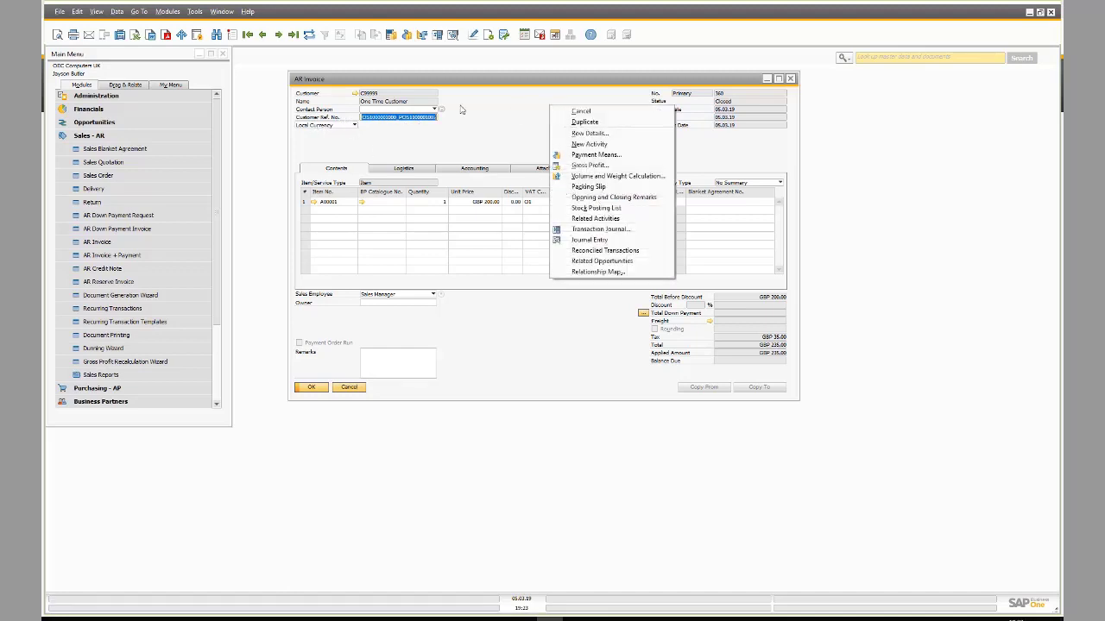
left_click(595, 272)
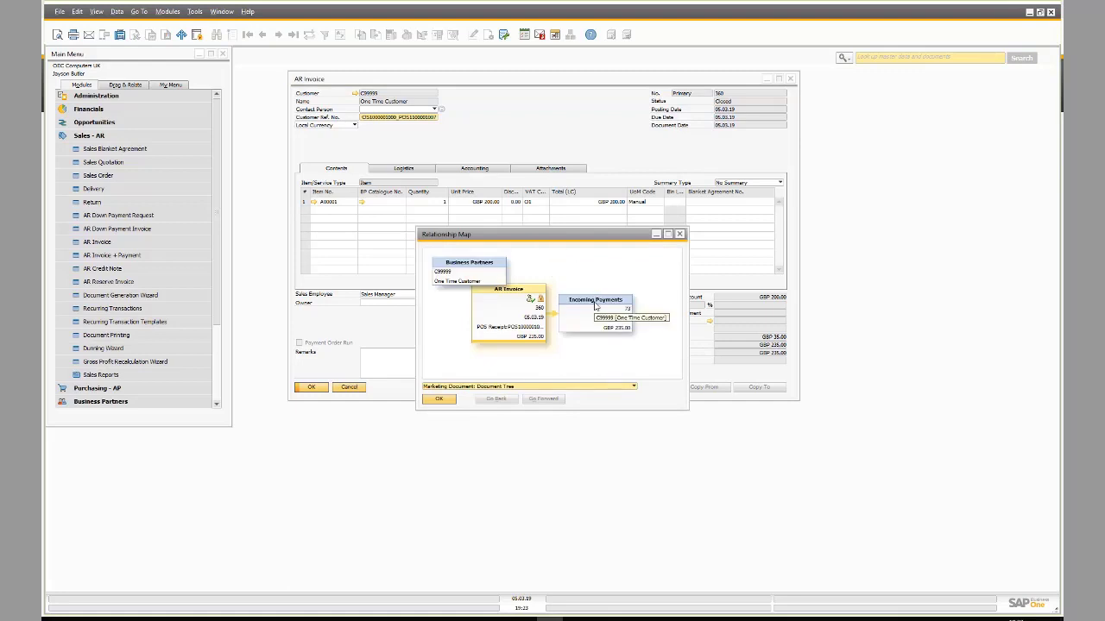
double_click(595, 306)
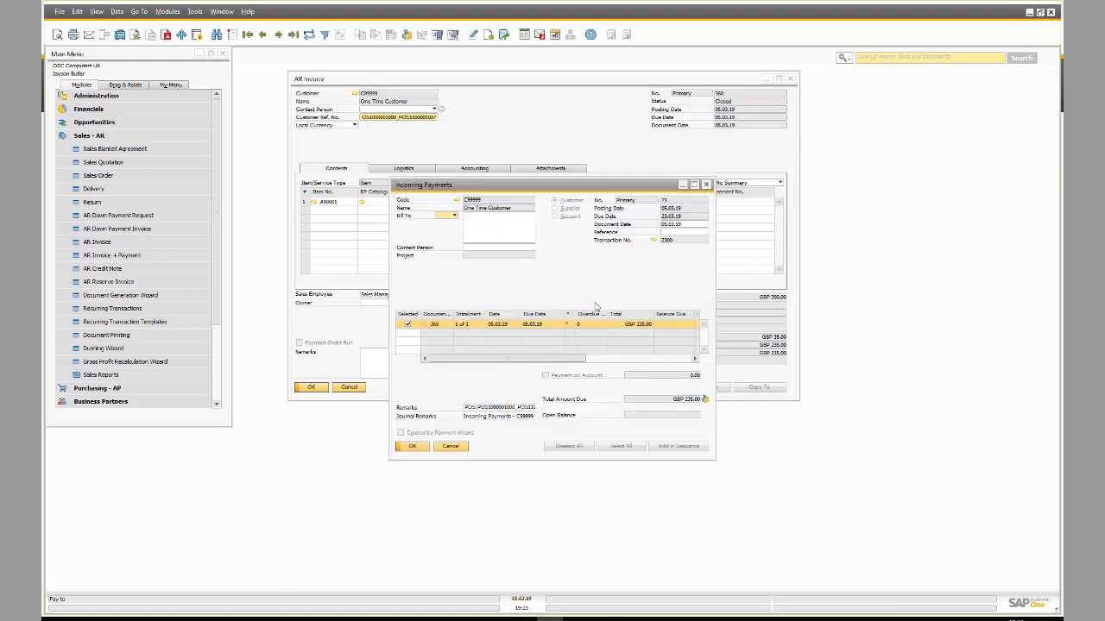
left_click(407, 34)
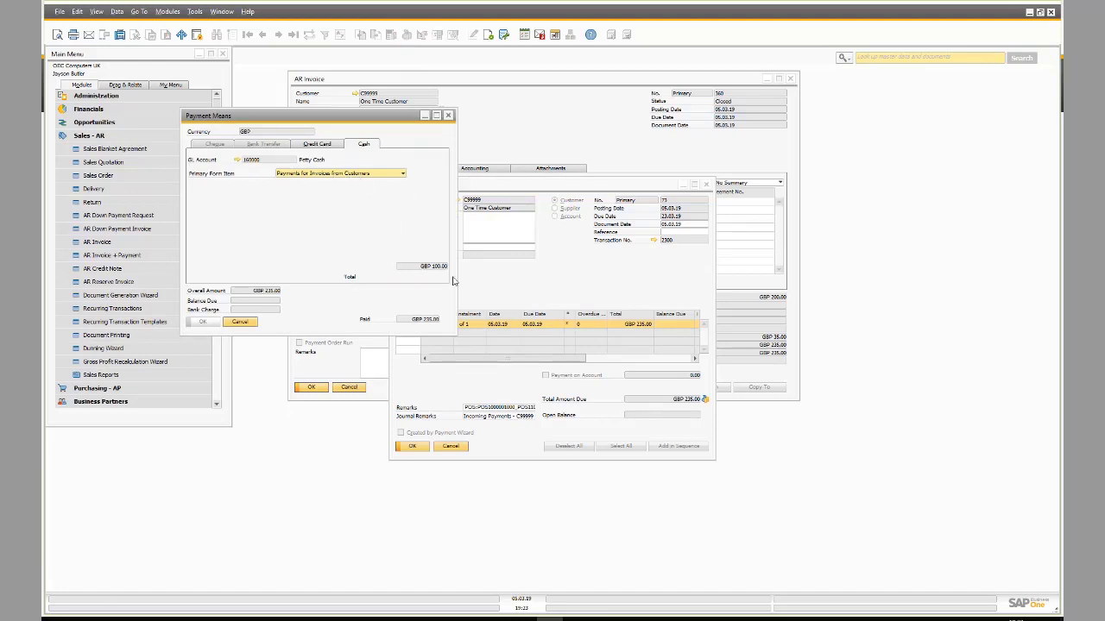
left_click(325, 144)
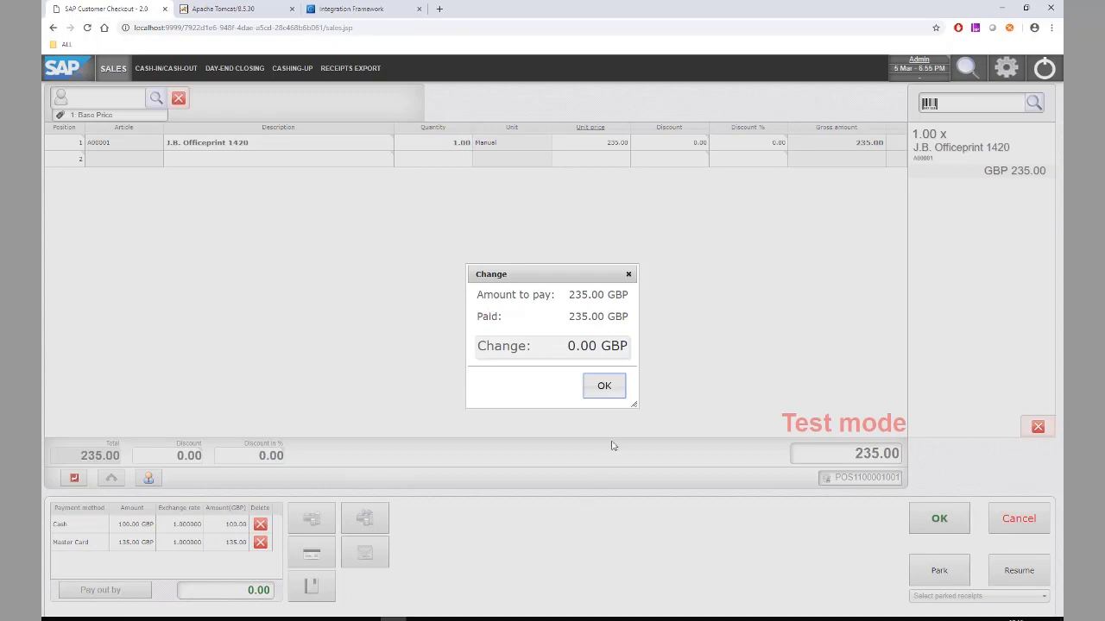
- Add a payment-for-invoice line for invoice 356 with an amount of 100.00
left_click(604, 397)
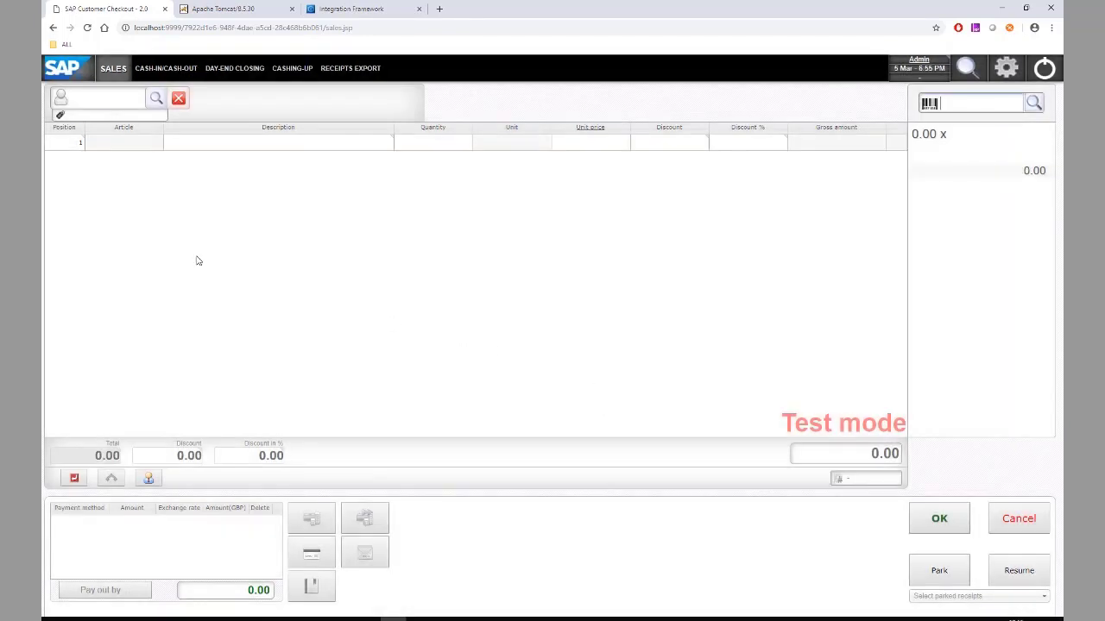
left_click(68, 147)
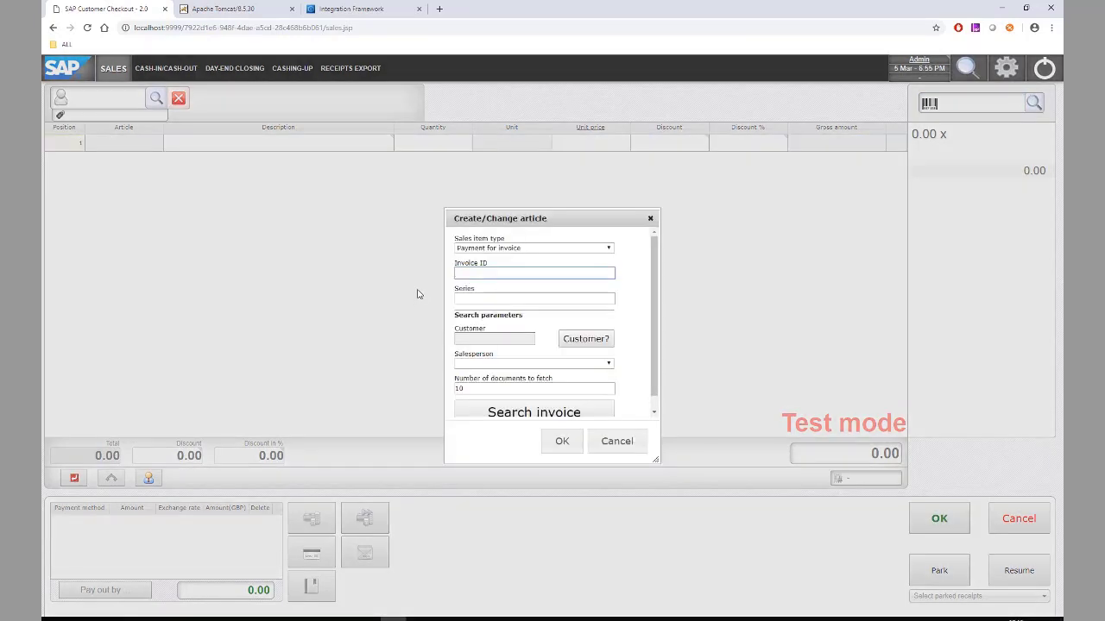
left_click(507, 412)
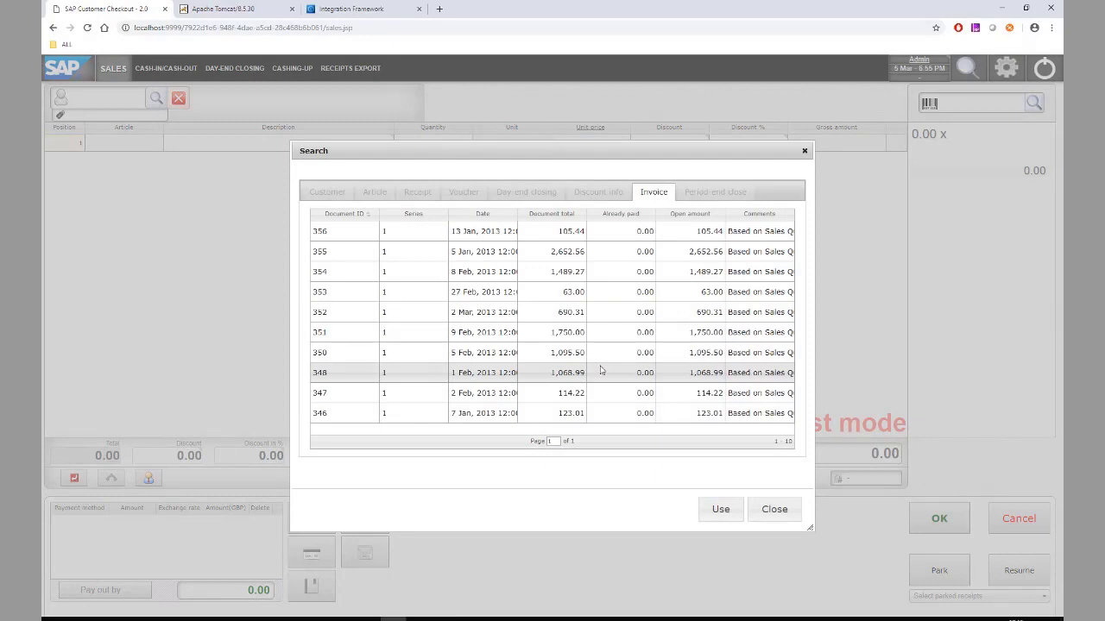
double_click(337, 238)
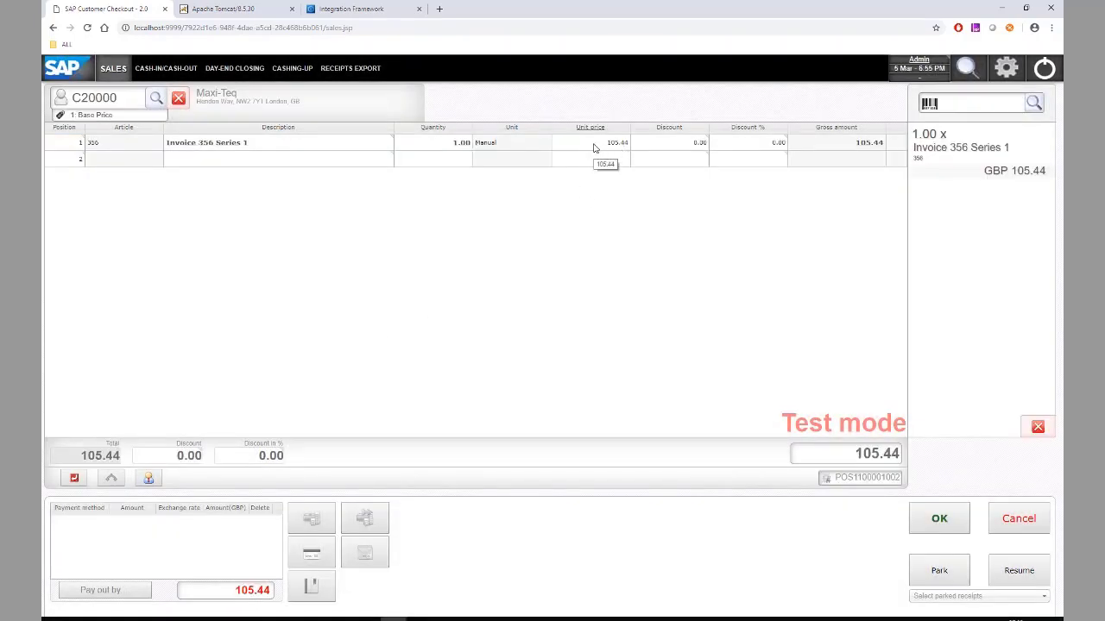
left_click(593, 146)
type("100")
key("Return")
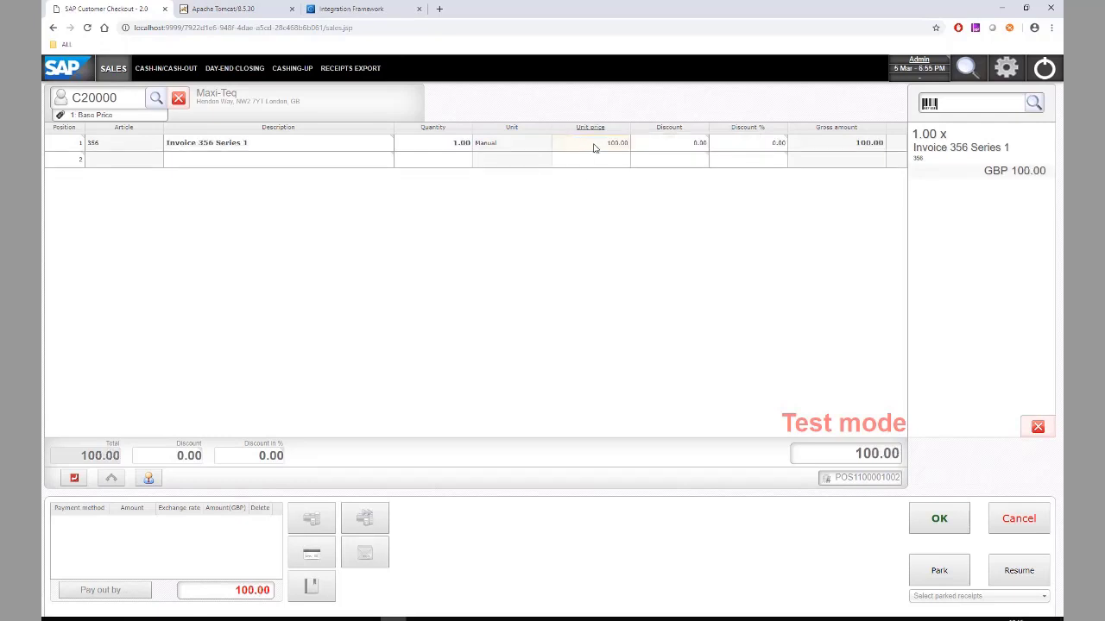
- Pay the 100.00 by Visa card, finish the receipt and close the change dialog
left_click(311, 556)
left_click(455, 197)
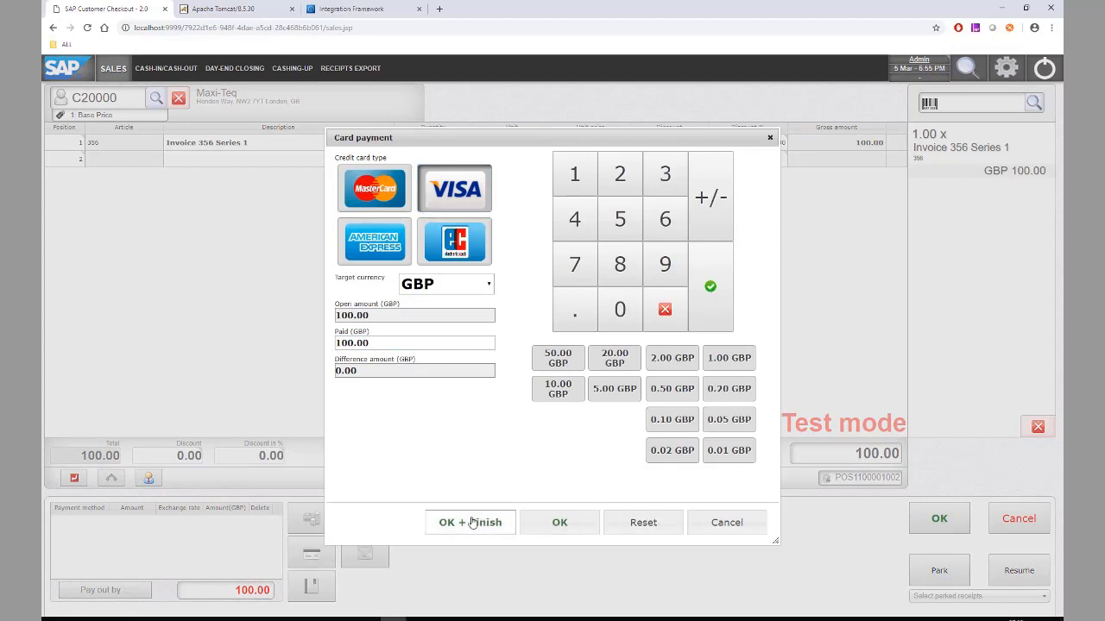
left_click(473, 523)
left_click(599, 394)
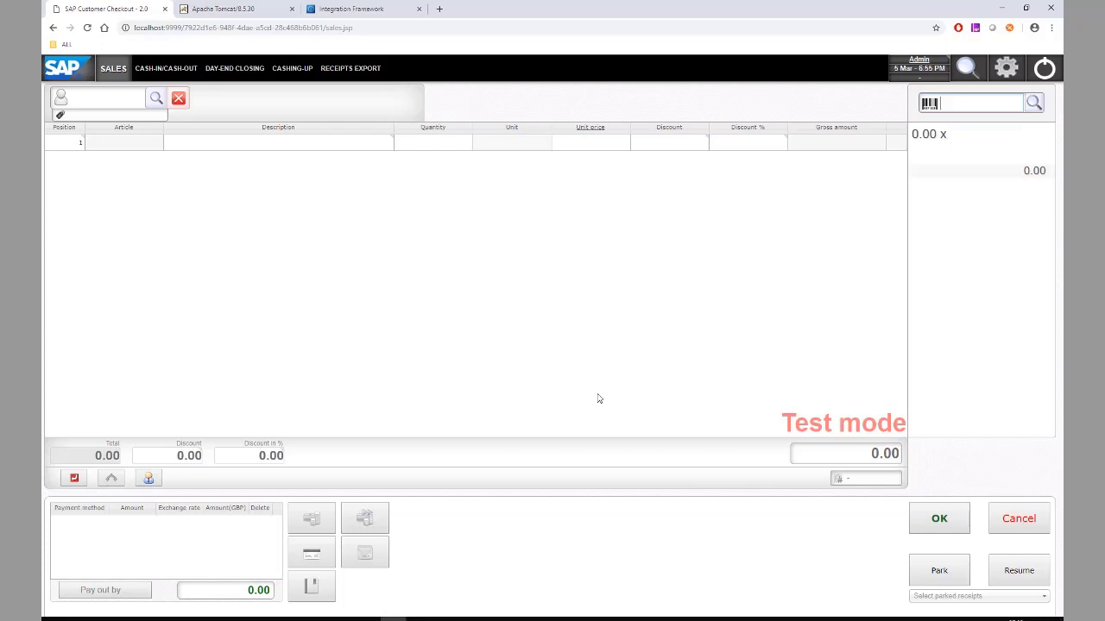
- Switch to the Customer Checkout manager window and reload 127.0.0.1:2780/ccos/setup.html
left_click(440, 10)
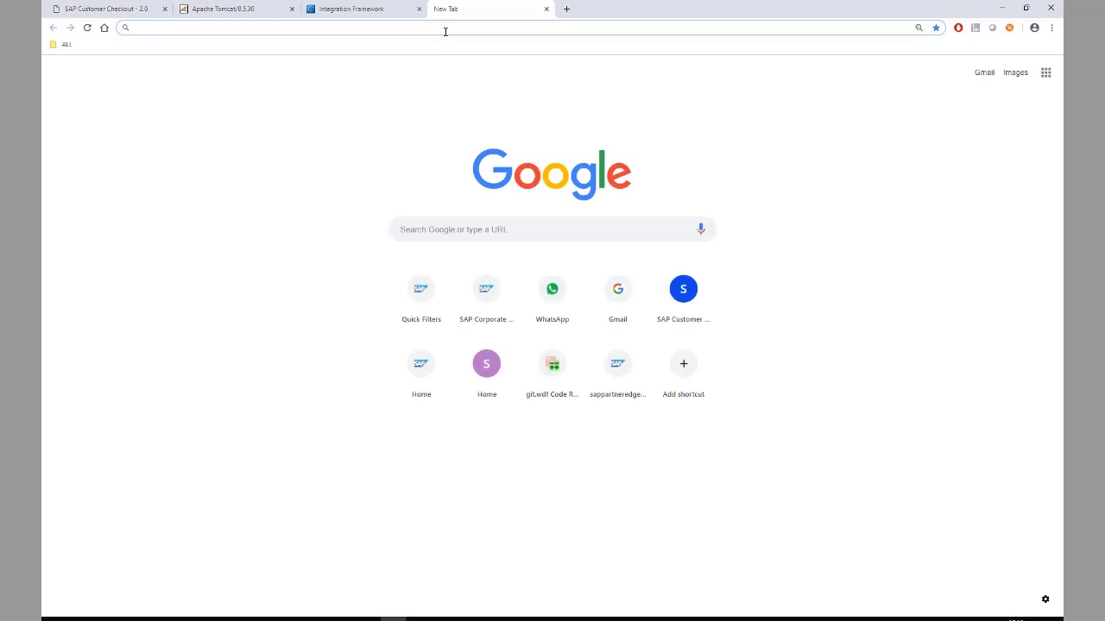
type("1")
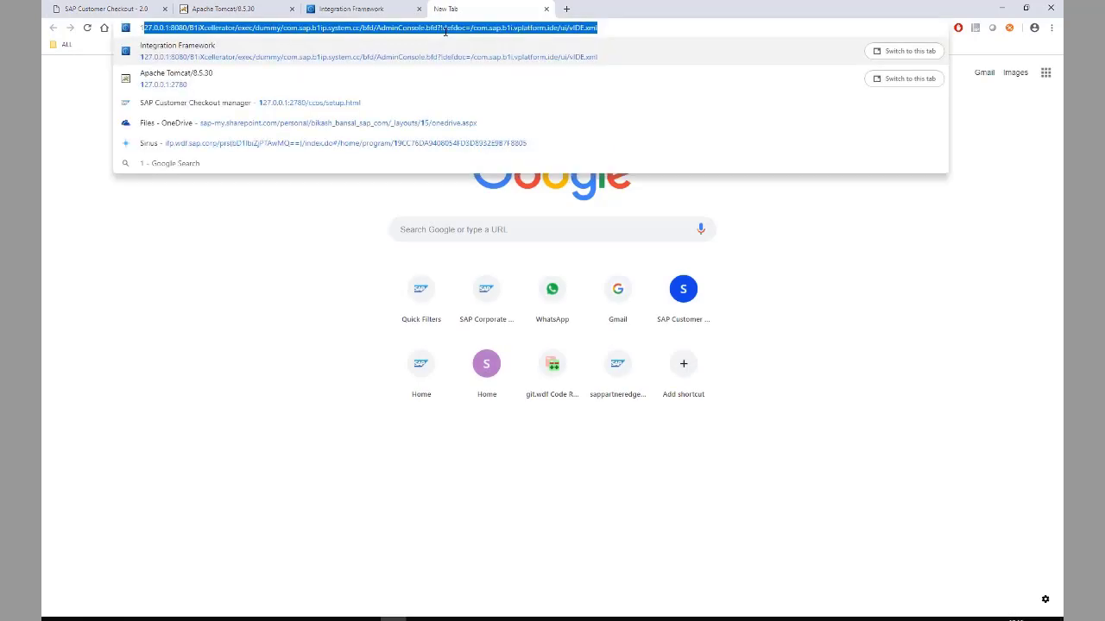
key("ctrl+w")
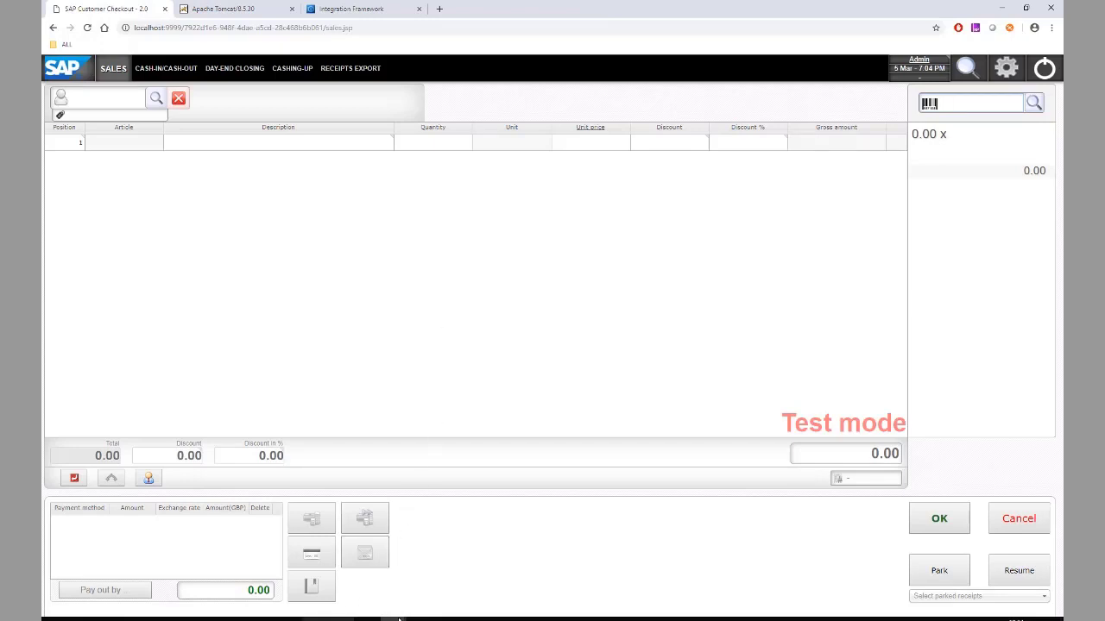
mouse_move(395, 619)
left_click(451, 574)
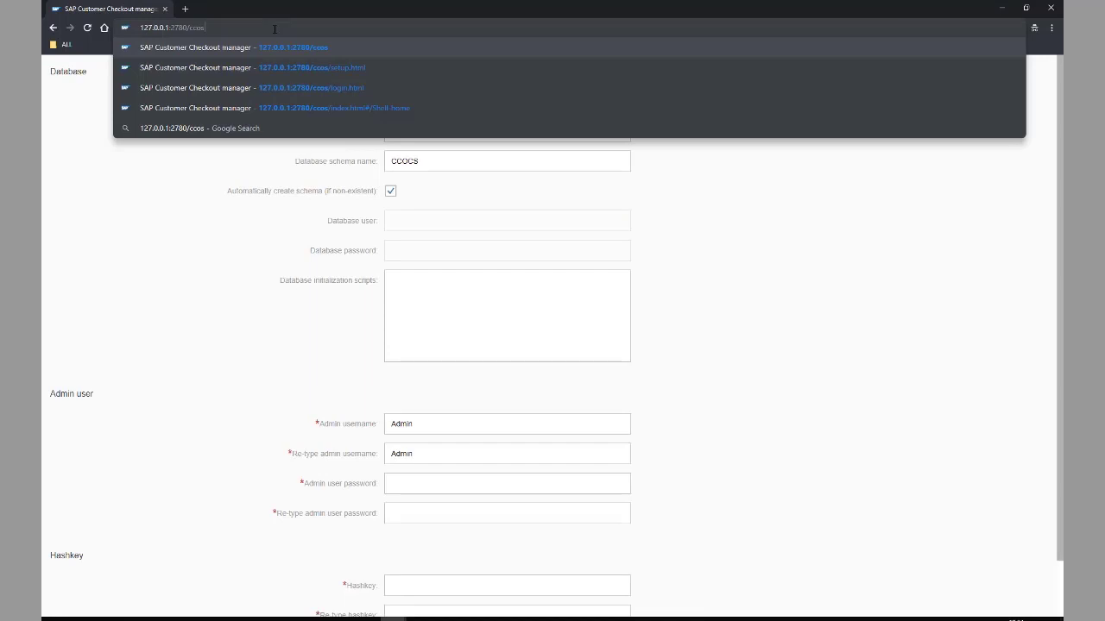
key("Return")
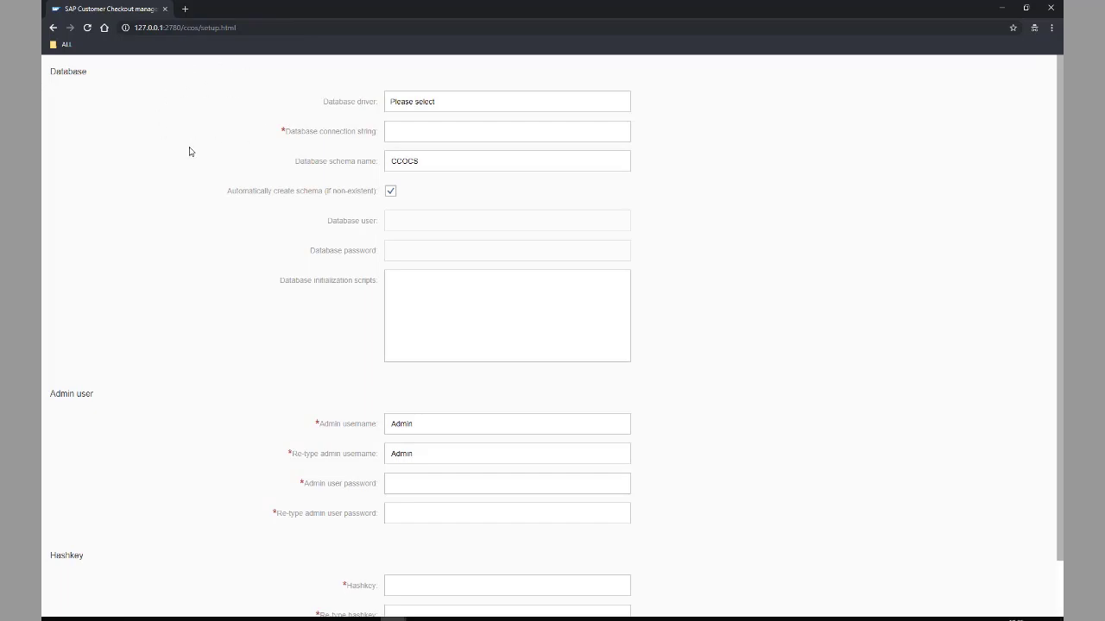
- Choose Apache Derby Embedded as the database driver and enter the database user and password
left_click(550, 102)
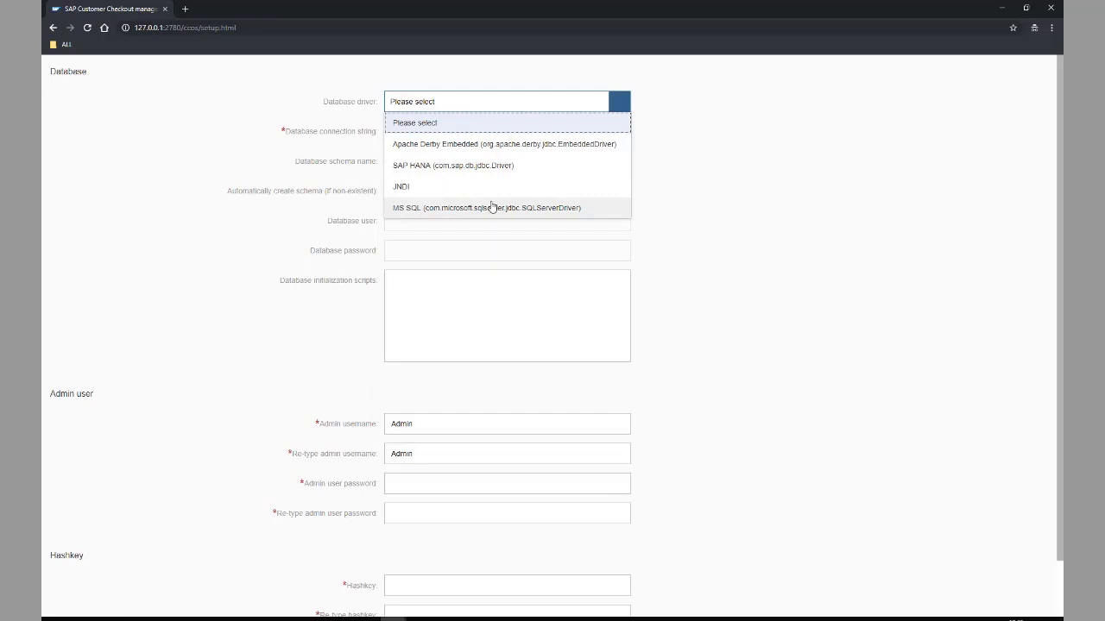
left_click(490, 153)
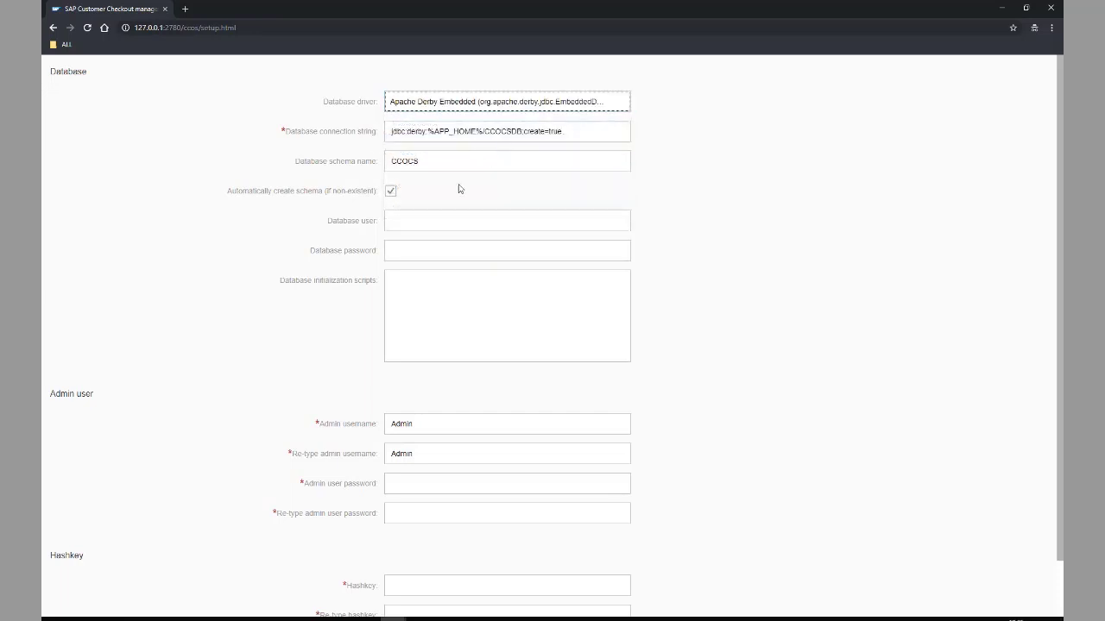
left_click(448, 216)
type("sa")
key("Tab")
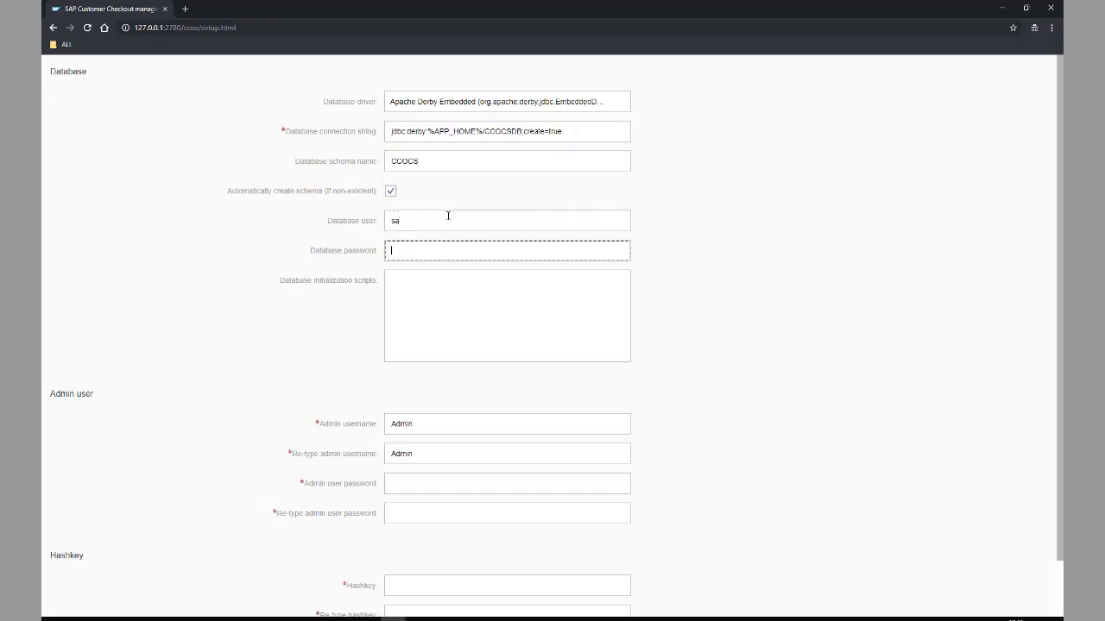
type("********")
- Enter and confirm the admin password and hashkey, submit the setup, and return to Checkout
left_click(460, 483)
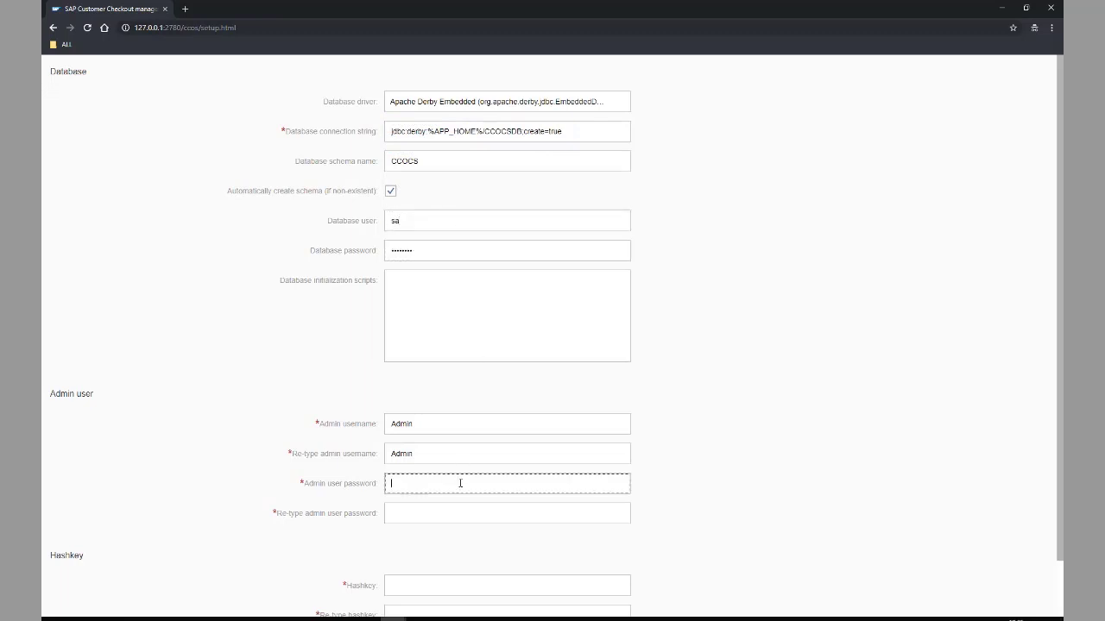
type("********")
key("Tab")
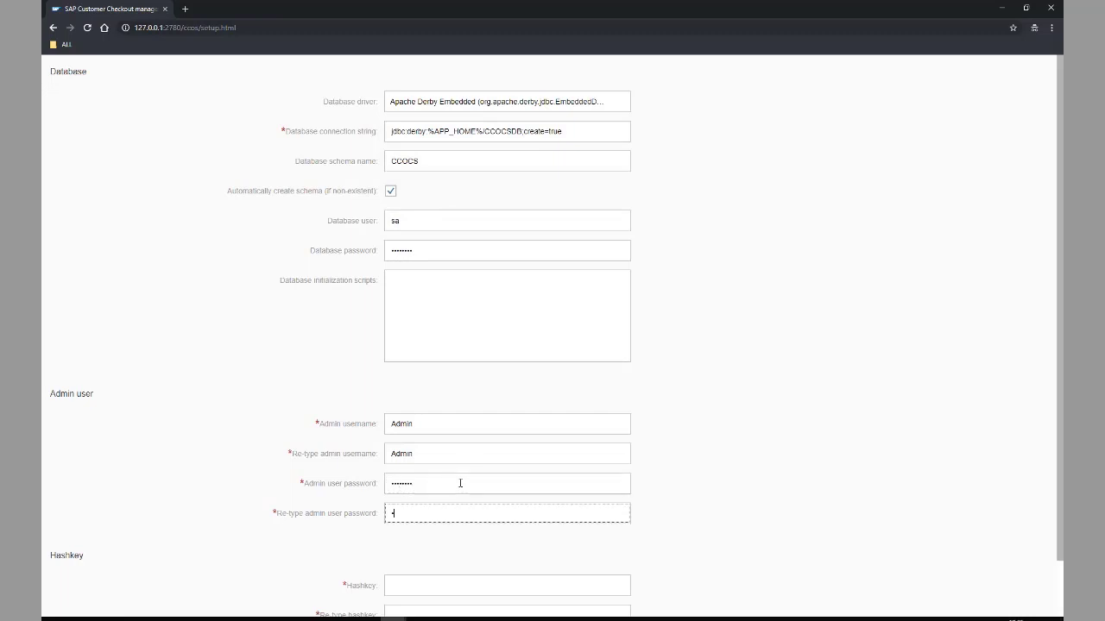
type("*******")
scroll(476, 472, "down", 1)
left_click(447, 519)
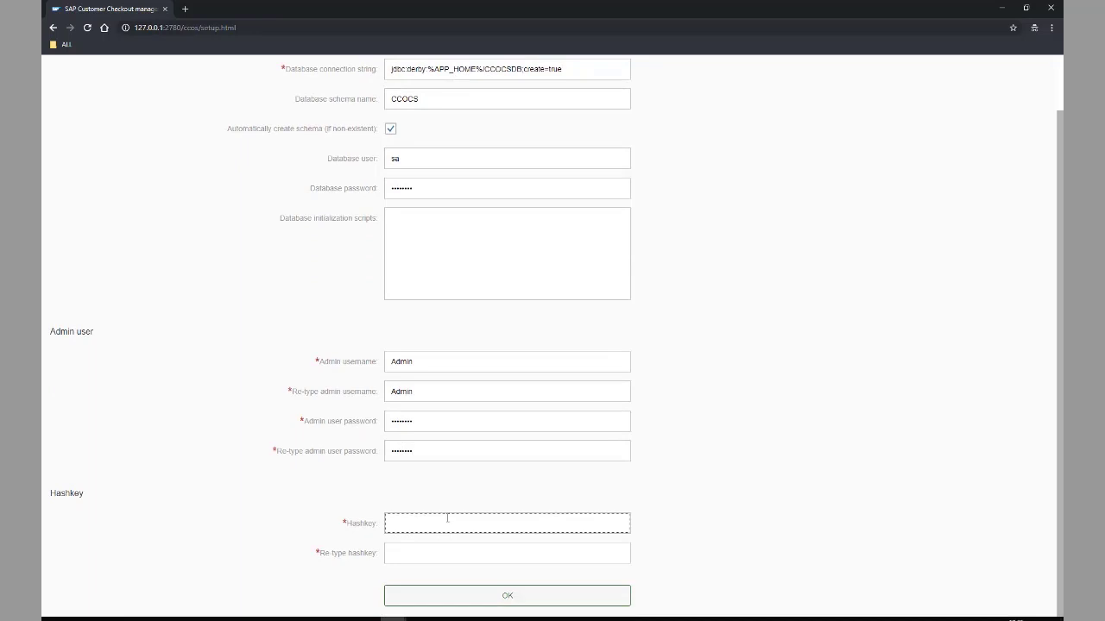
type("****")
key("Tab")
type("****")
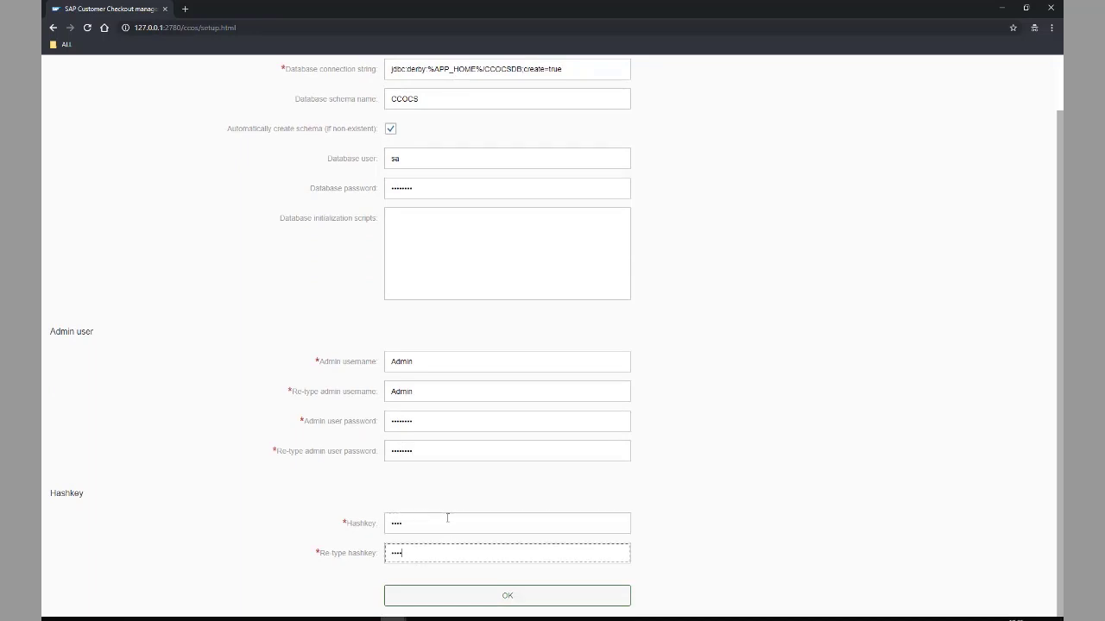
left_click(533, 602)
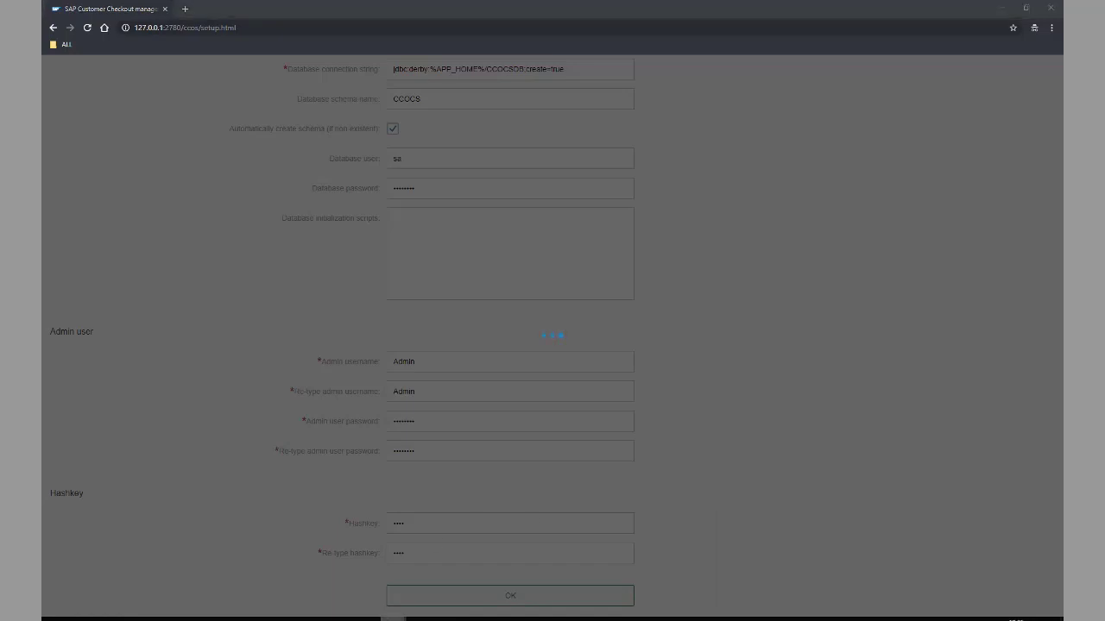
mouse_move(393, 618)
left_click(325, 573)
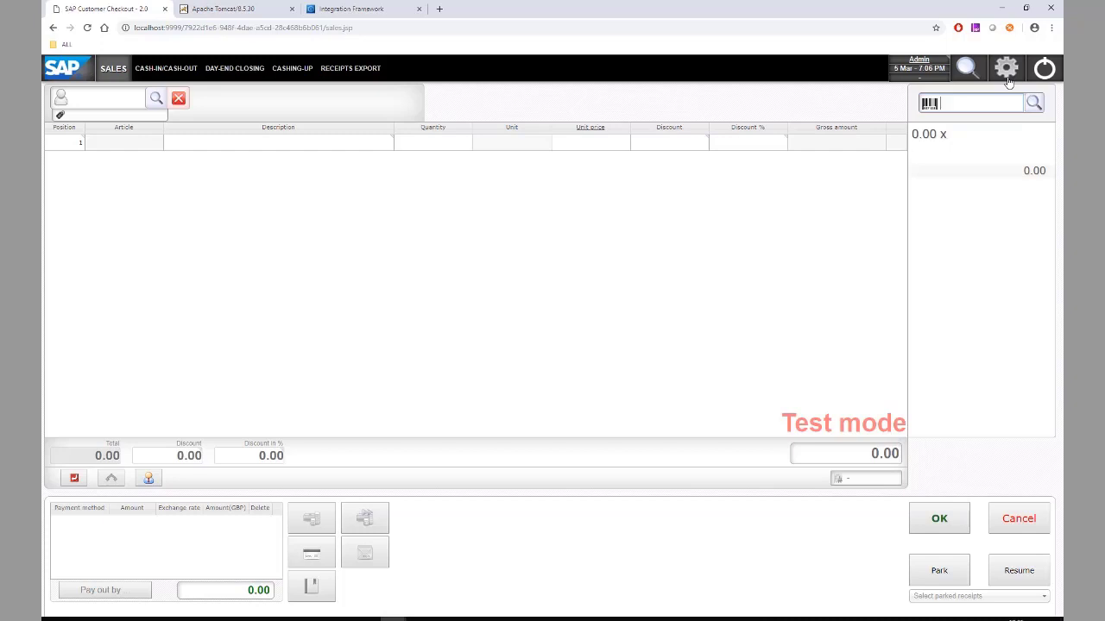
- Open the Sales voucher article settings for editing and add a new row
left_click(1008, 79)
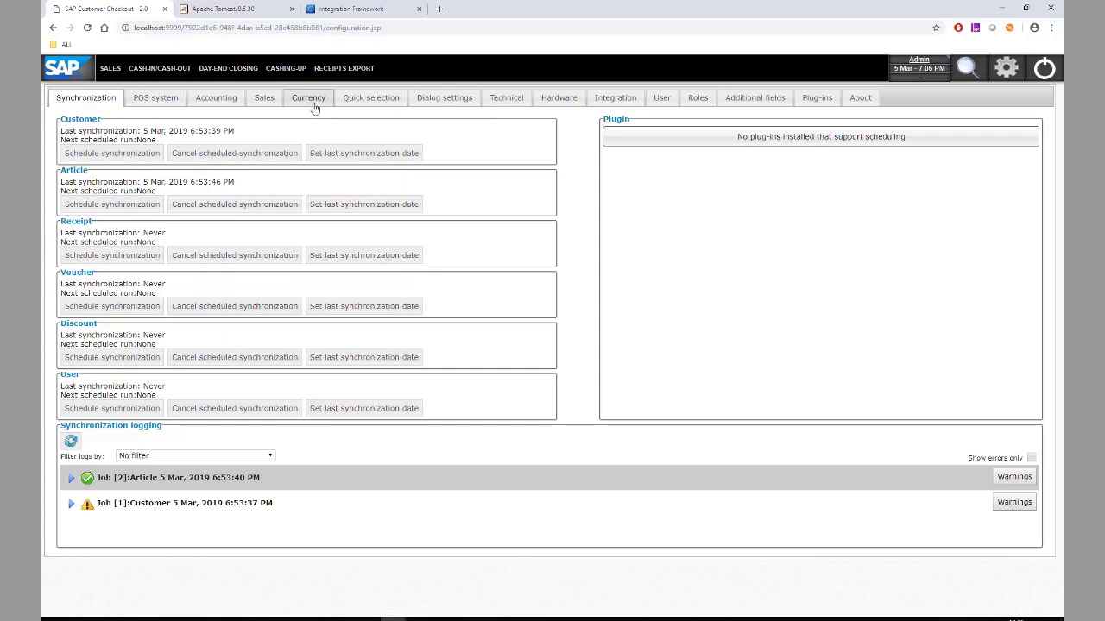
left_click(263, 102)
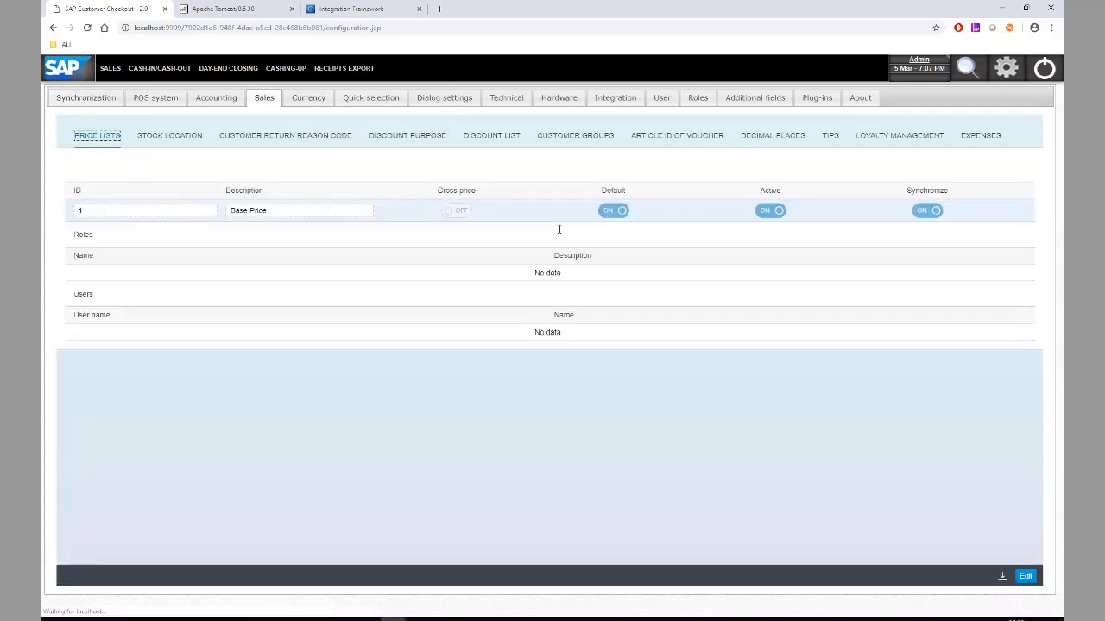
left_click(660, 138)
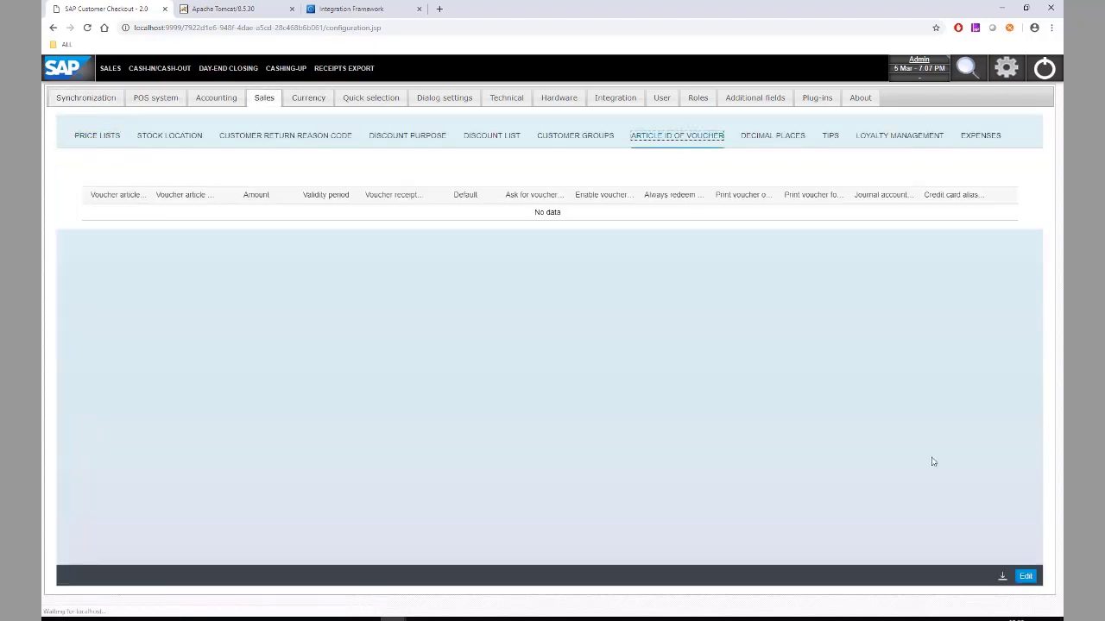
left_click(1025, 576)
left_click(1003, 175)
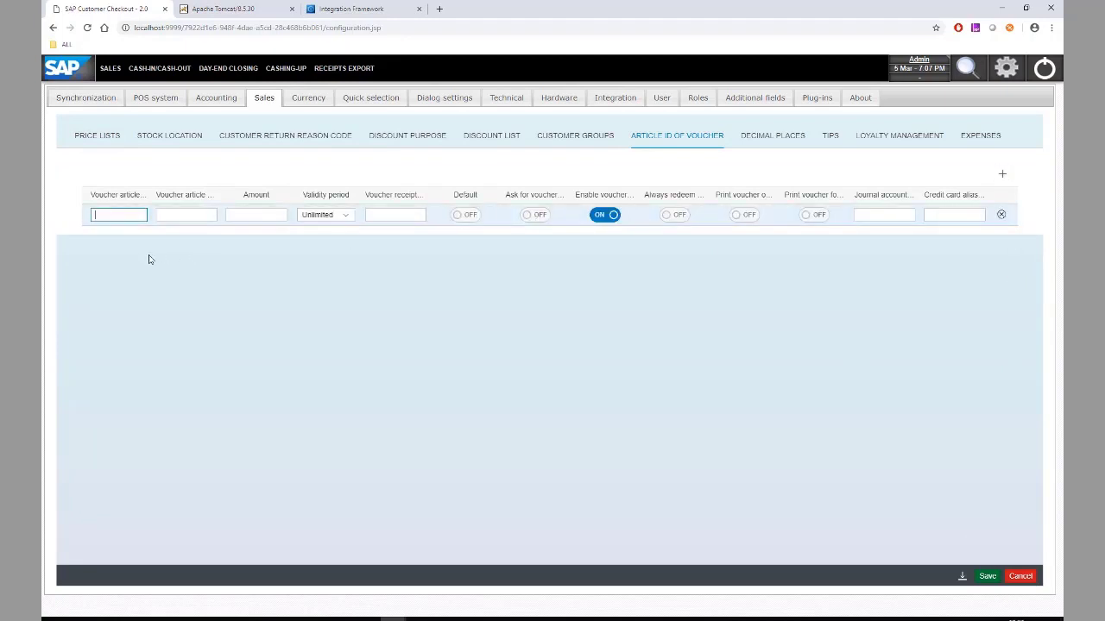
- Enter voucher article V12345 with description Voucher and amount 100
type("V12345")
left_click(196, 217)
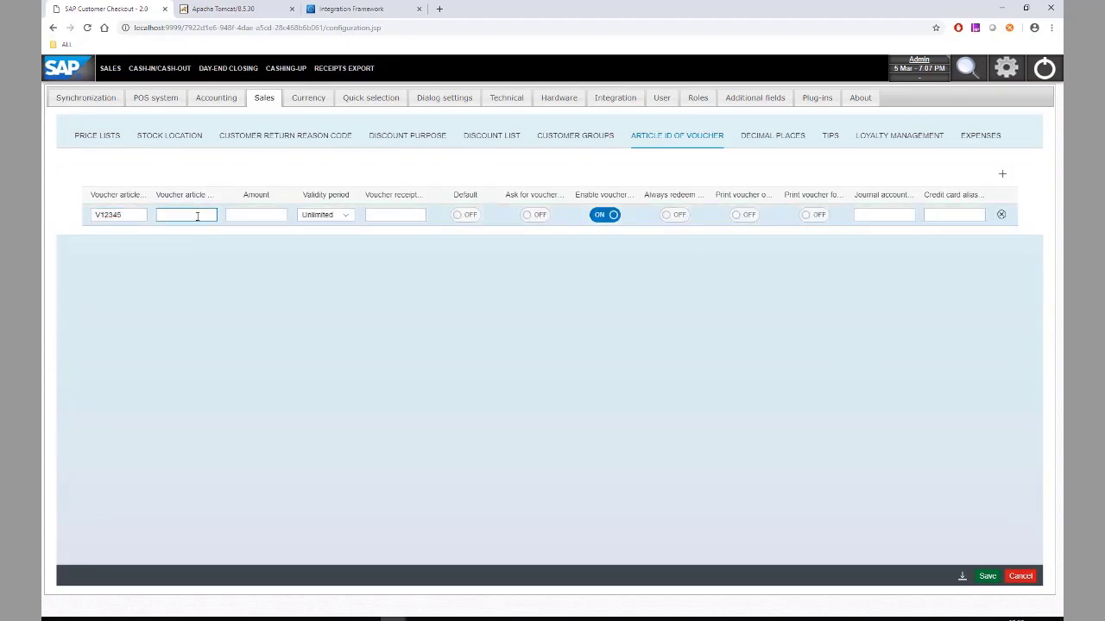
type("Voucher")
left_click(246, 215)
type("100")
left_click_drag(94, 215, 135, 227)
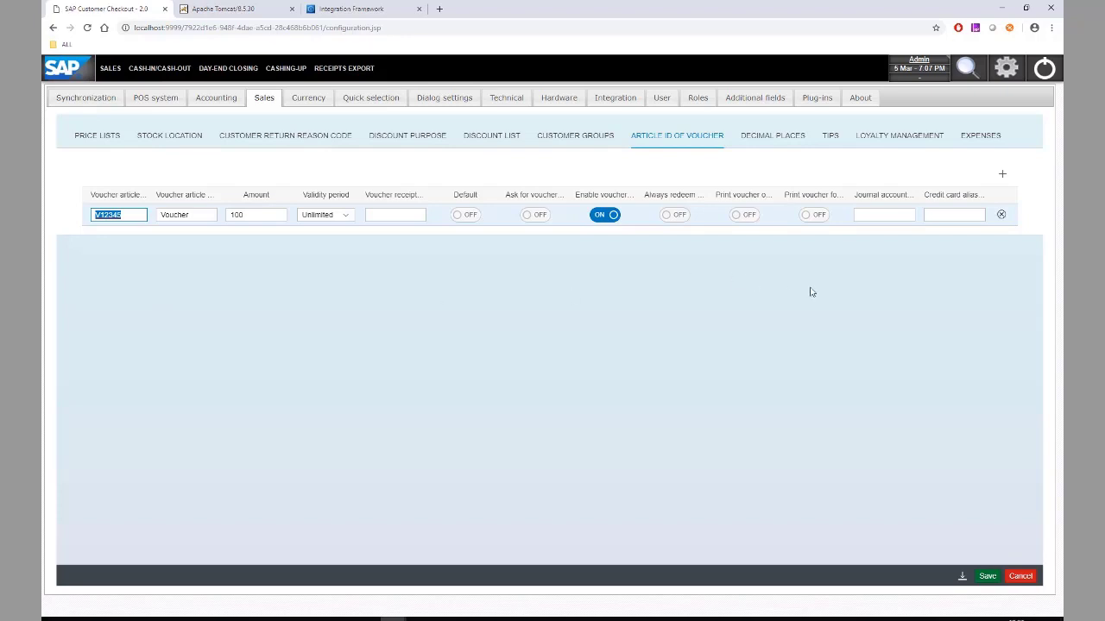
- Set credit card alias 3 and journal account 140090, make it default, and save
left_click(951, 214)
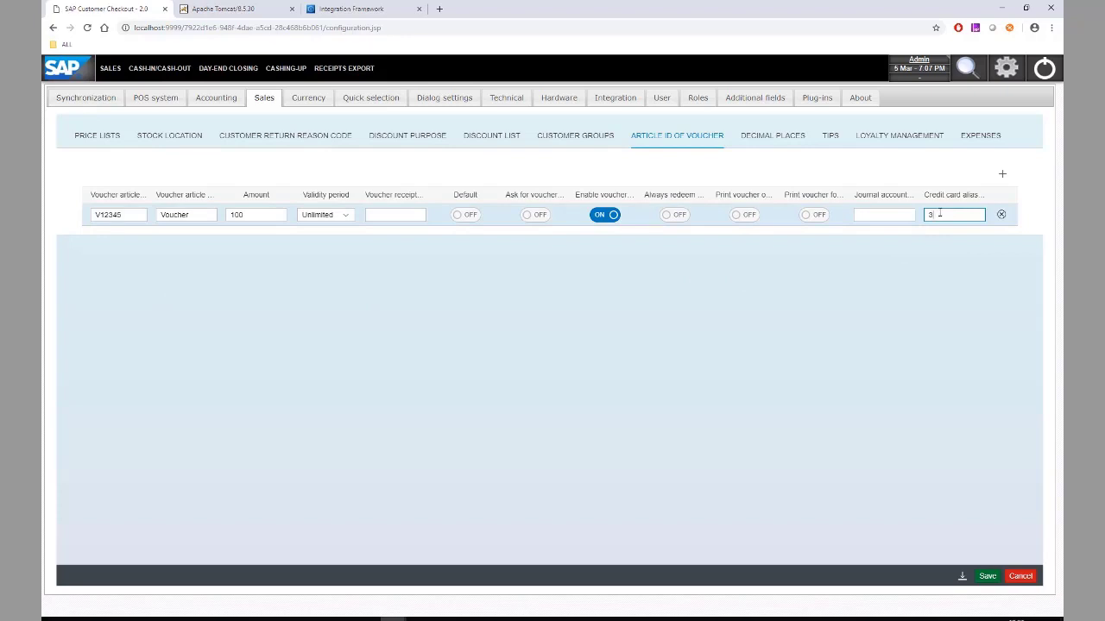
type("3")
left_click(898, 215)
type("140090")
left_click(464, 215)
left_click(986, 576)
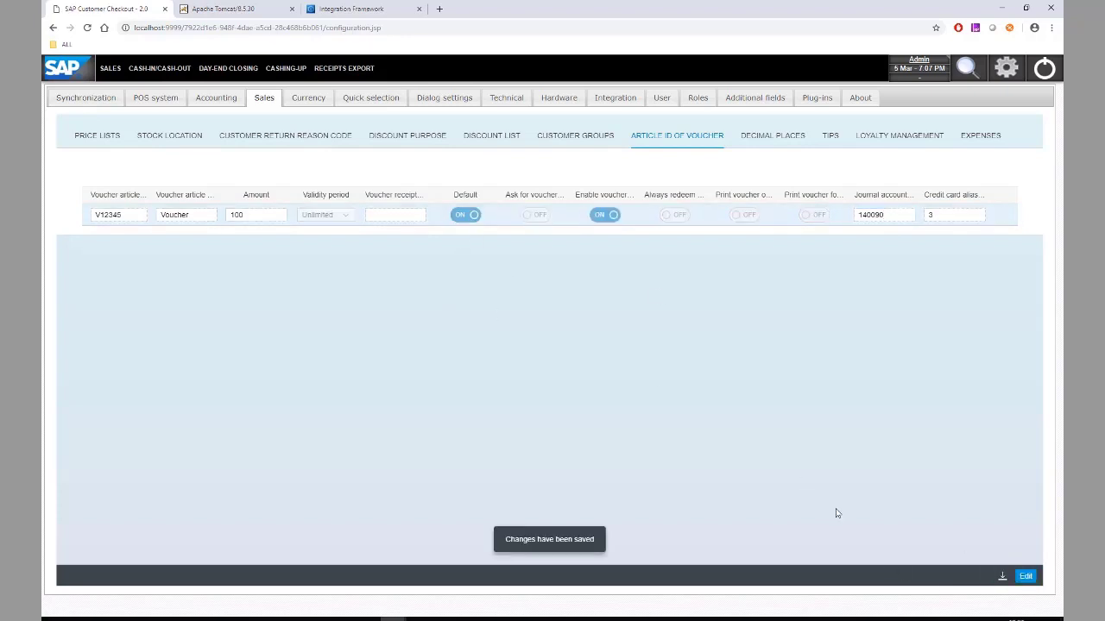
left_click(111, 69)
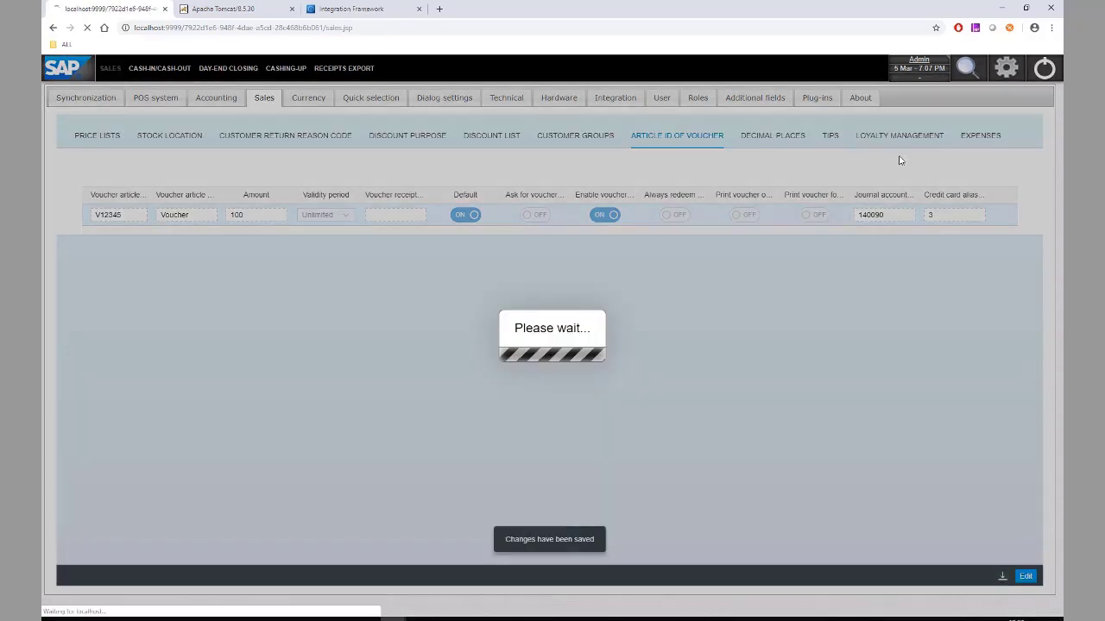
- Add voucher V12345 and article A00002 to the receipt
type("V12345")
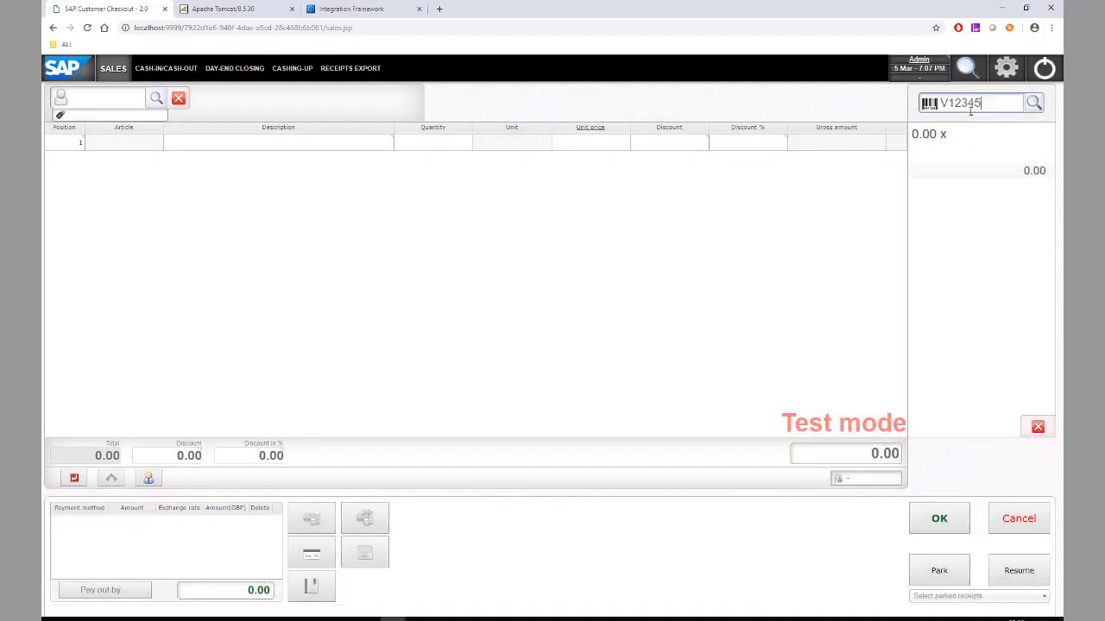
key("Return")
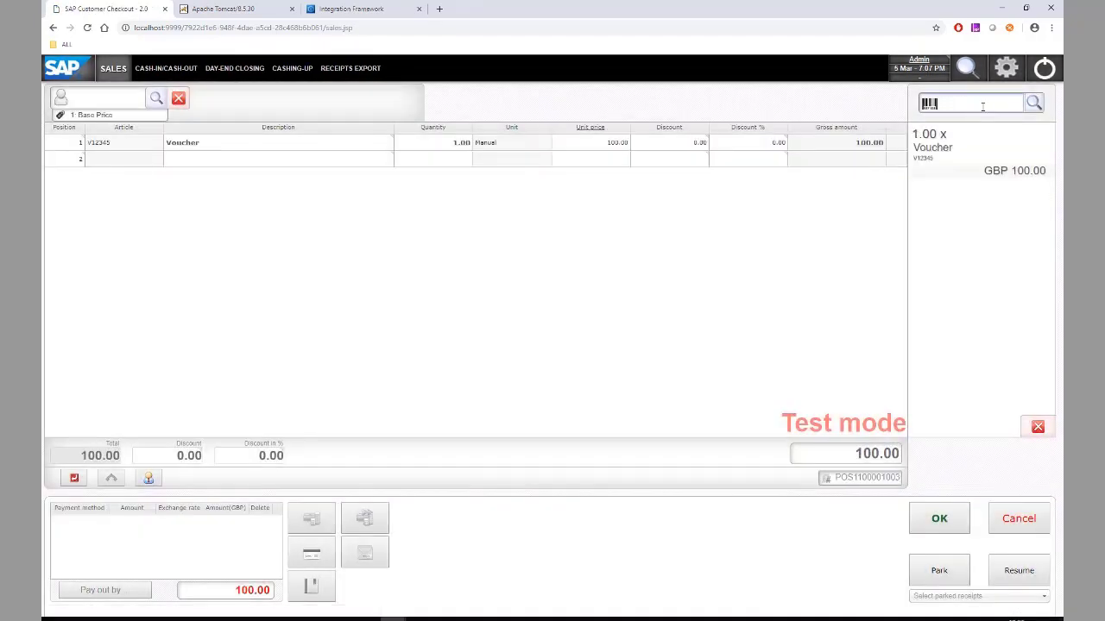
type("A00002")
key("Return")
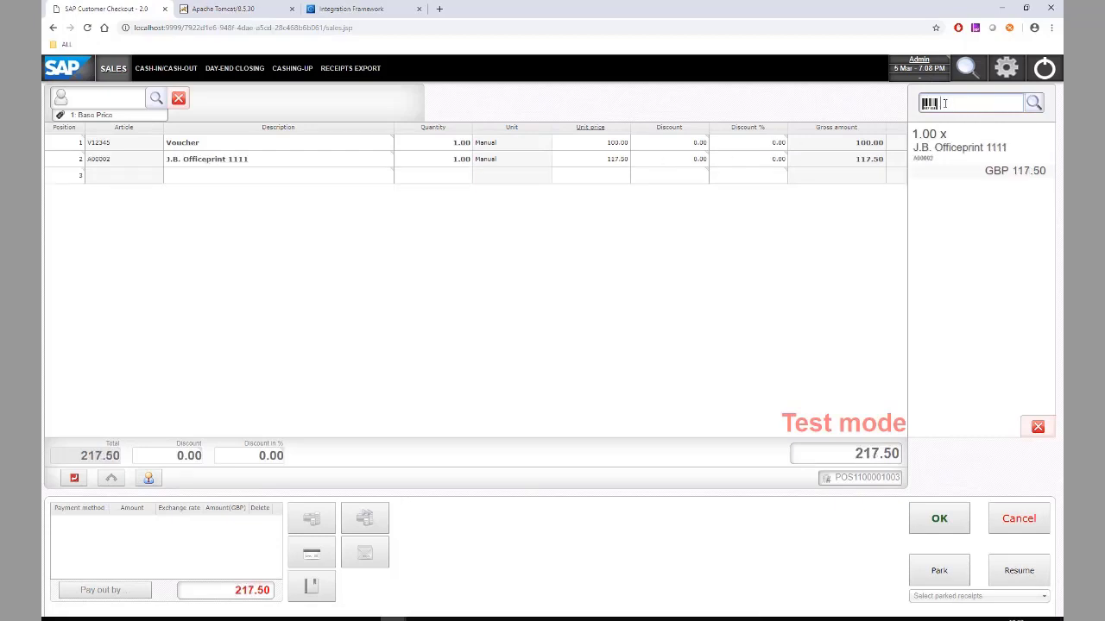
- Take the exact 217.50 in cash, create the receipt and close the change summary
left_click(371, 555)
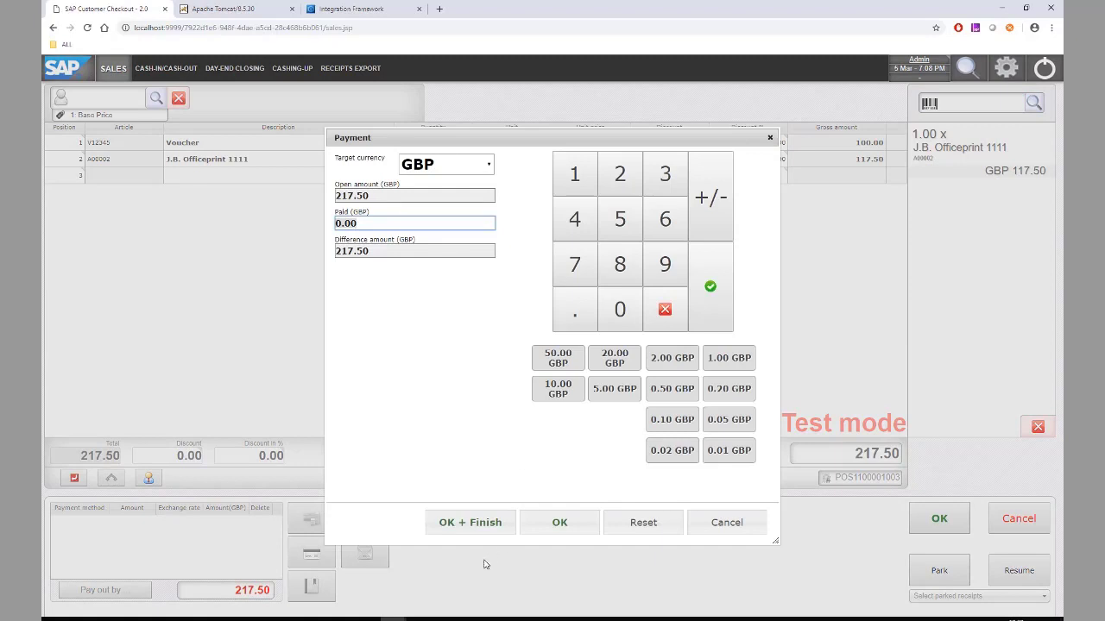
left_click(469, 528)
left_click(703, 526)
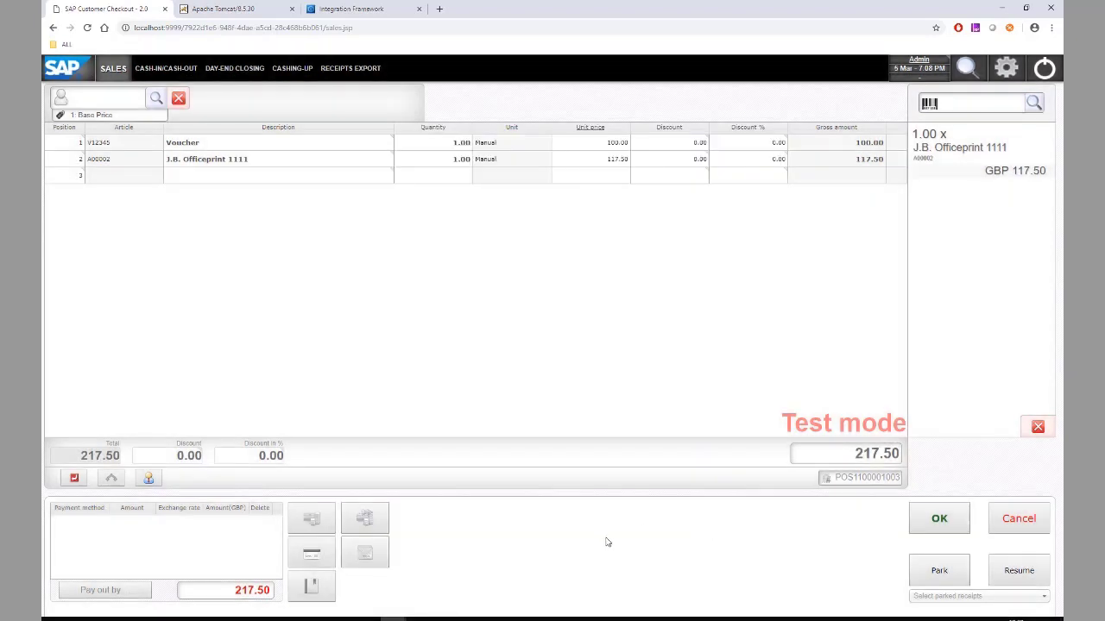
left_click(937, 531)
left_click(506, 363)
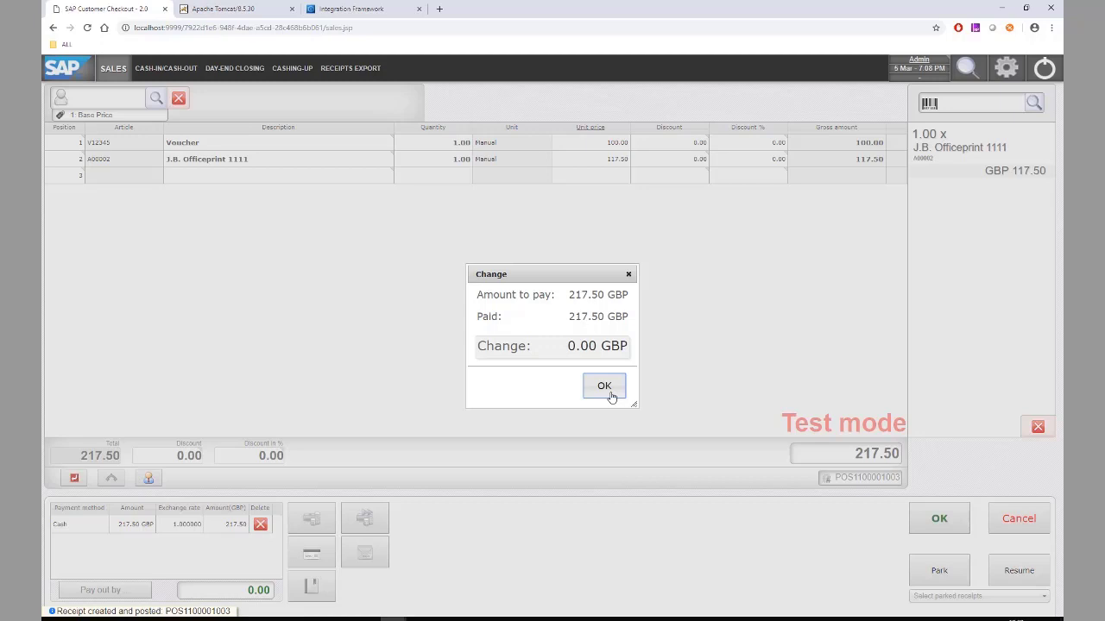
left_click(604, 389)
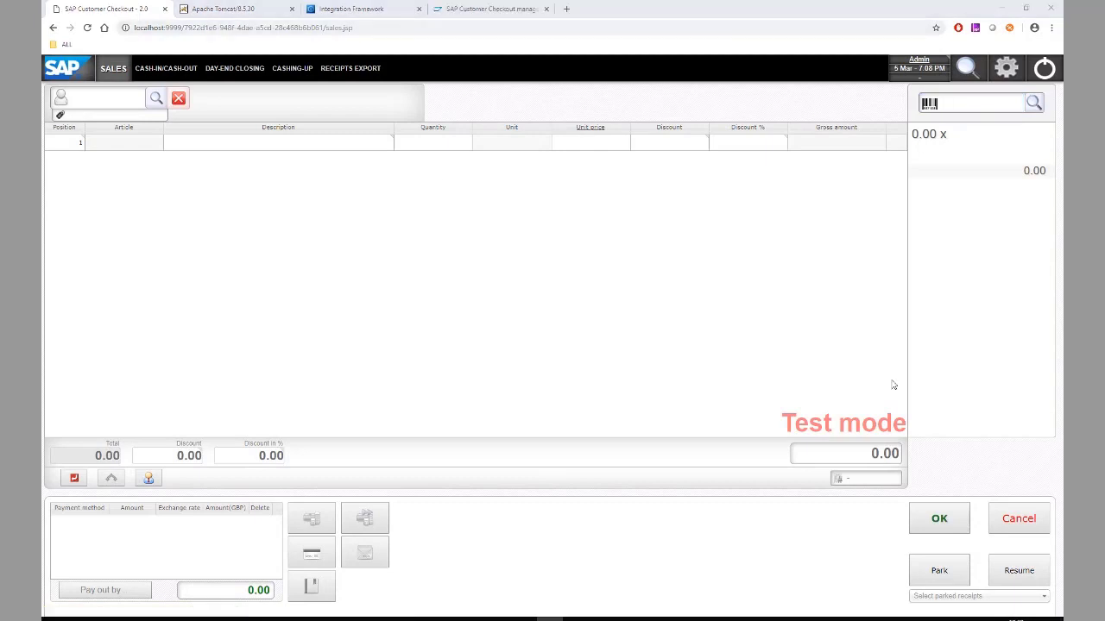
- Log into Customer Checkout manager as Admin, re-entering the password after the first attempt fails
left_click(495, 10)
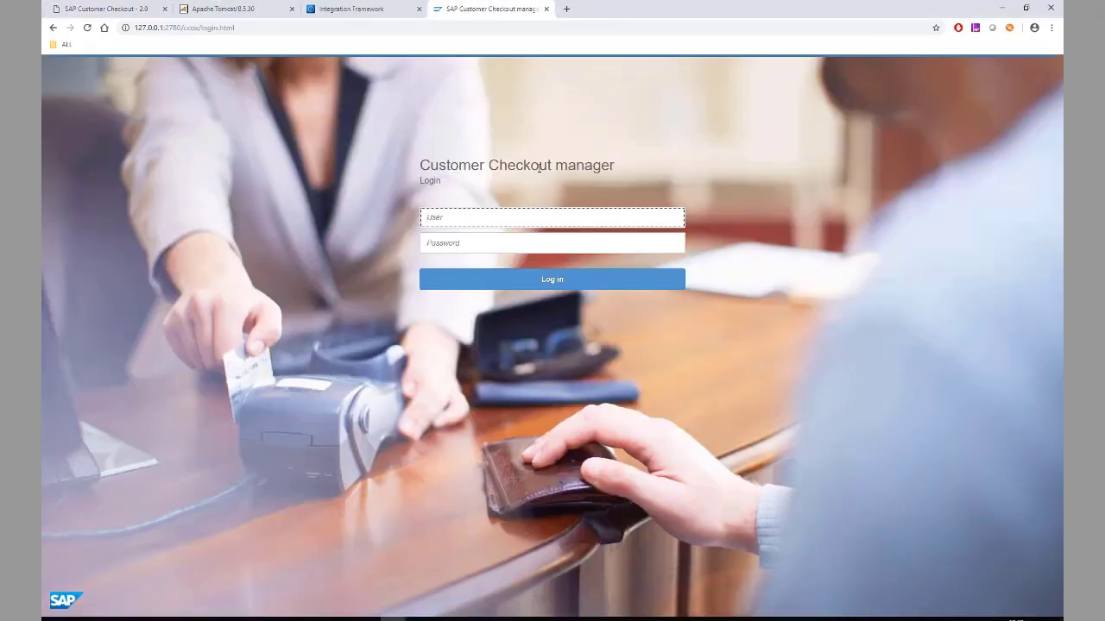
type("Admin")
key("Tab")
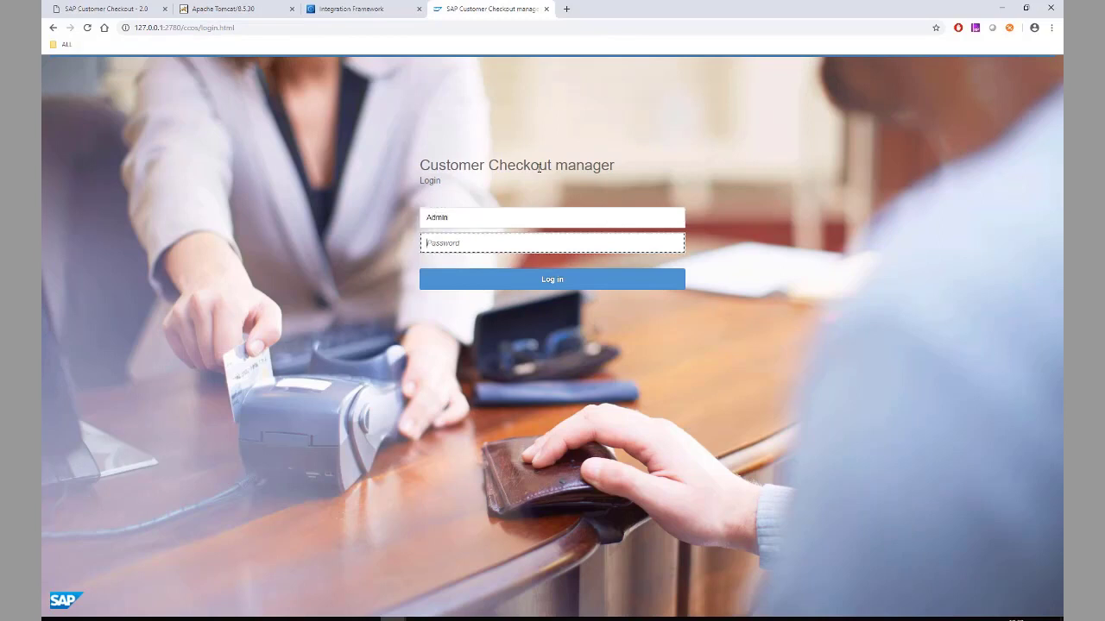
type("********")
key("Return")
key("ctrl+a")
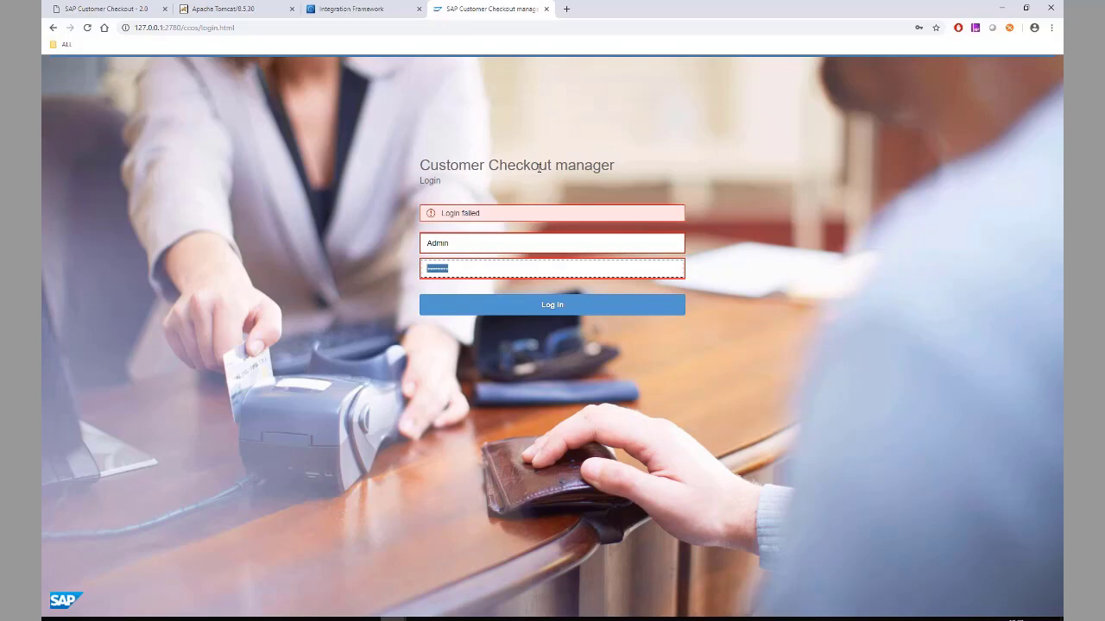
key("BackSpace")
type("*******")
key("Return")
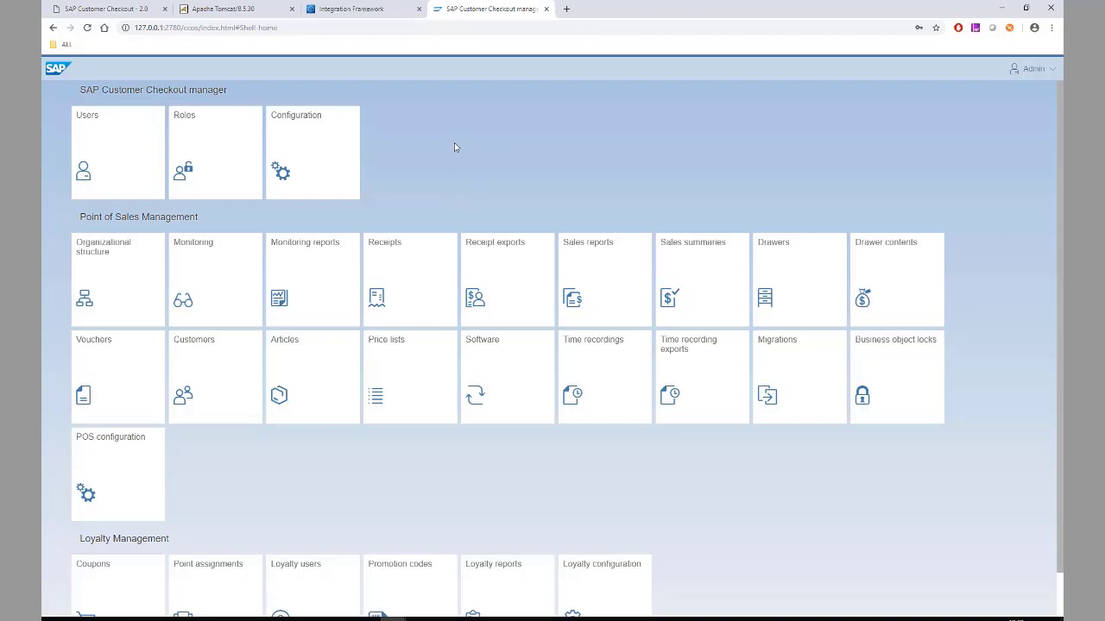
left_click(136, 377)
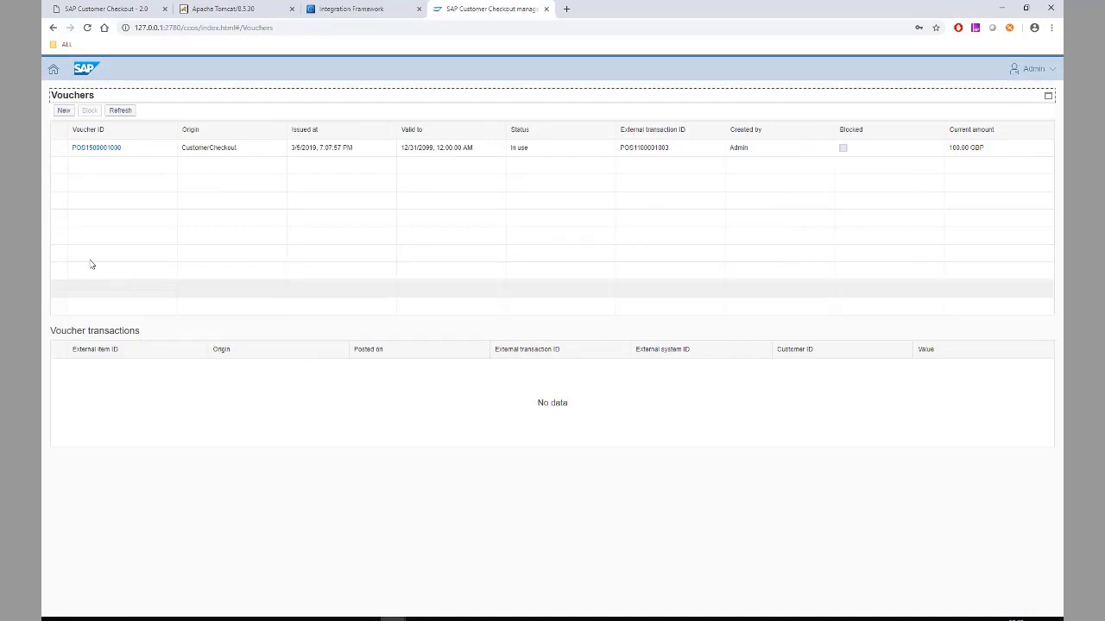
left_click(58, 150)
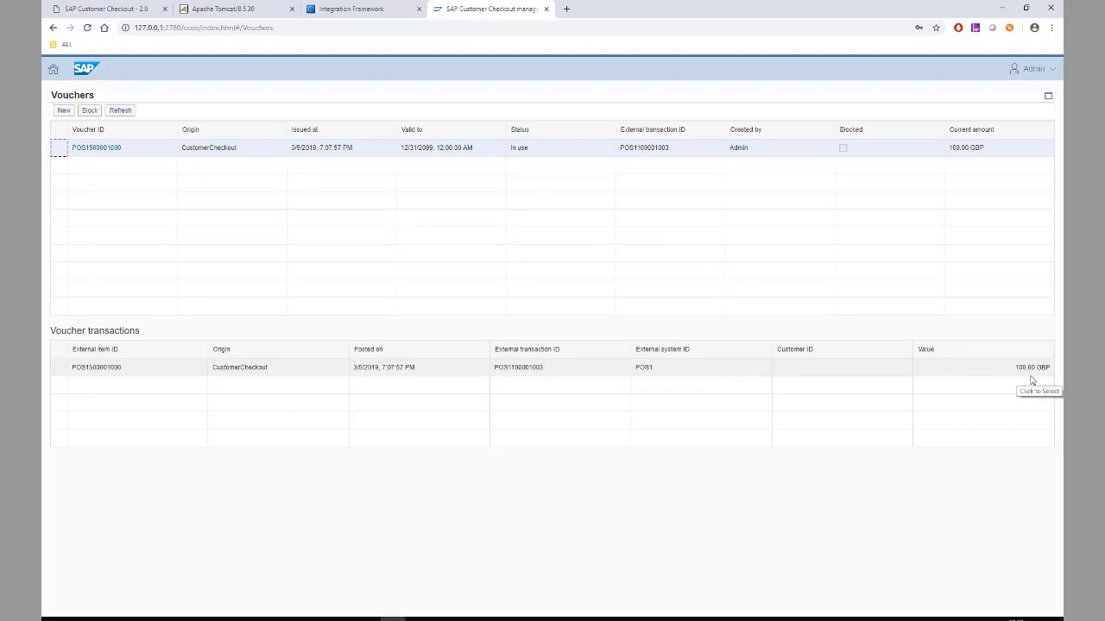
left_click(69, 10)
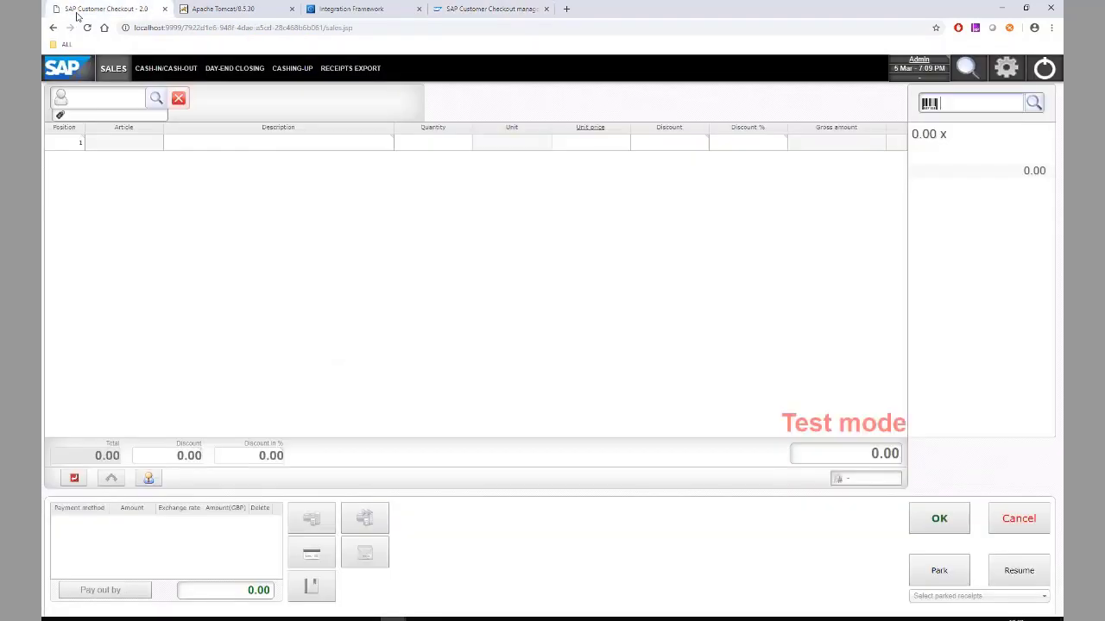
- Add article A00001, J.B. Officeprint 1420, to the receipt at a unit price of 55.00
left_click(961, 105)
type("A00001")
key("Return")
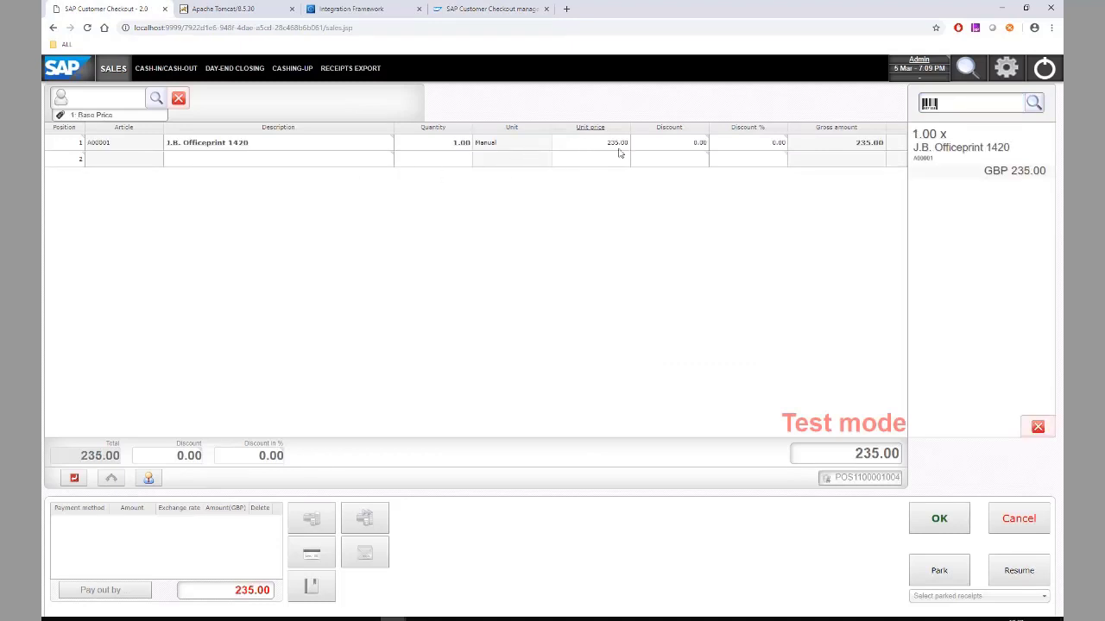
left_click(618, 151)
type("5")
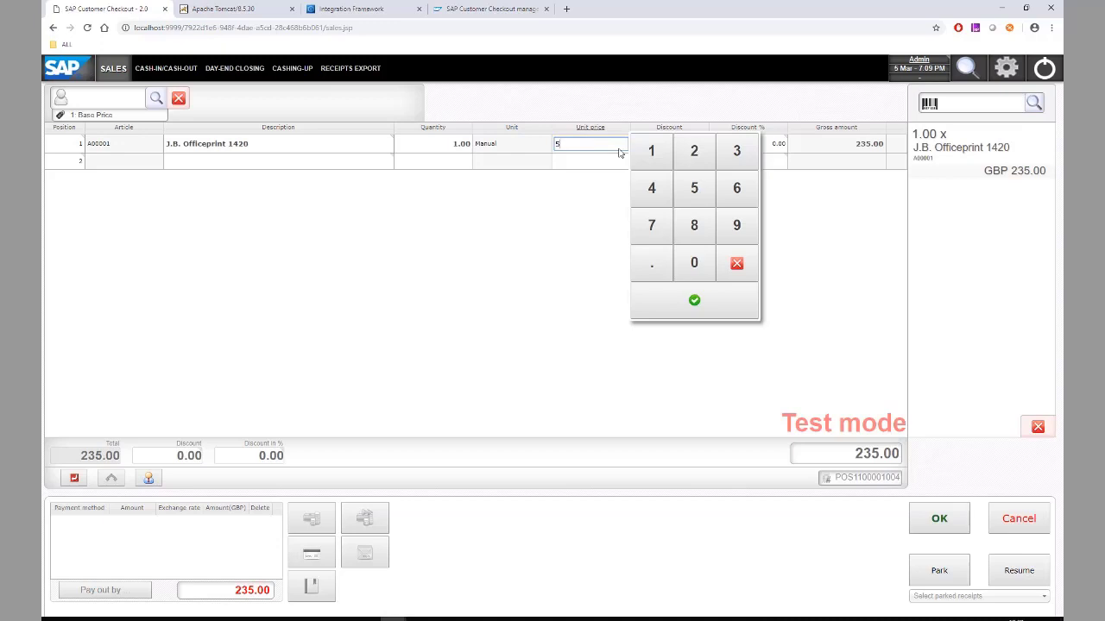
type("5")
key("Return")
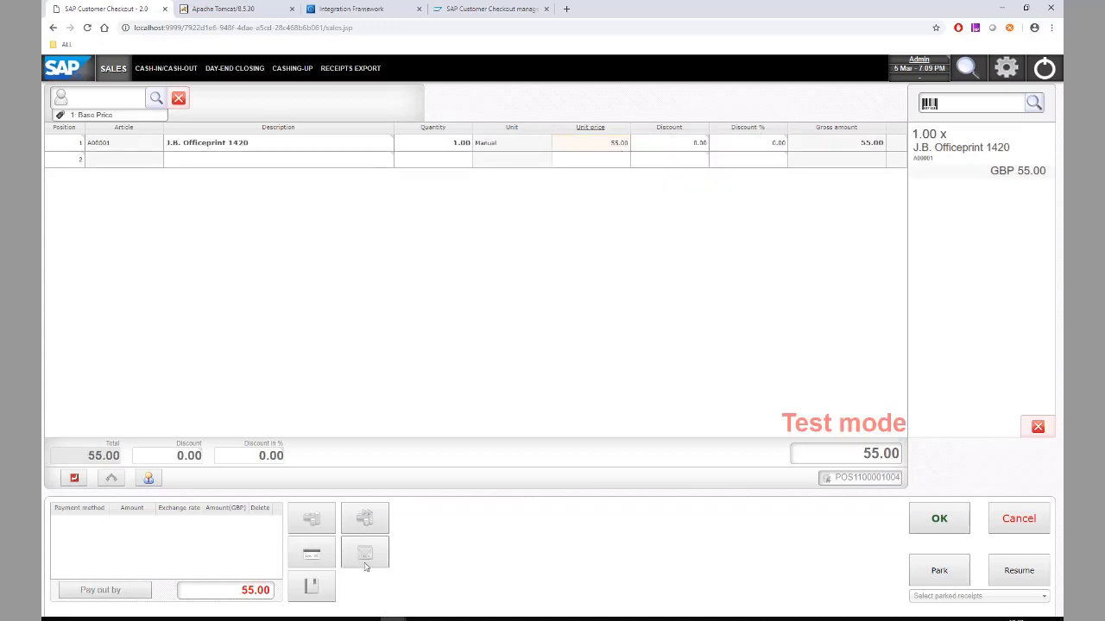
left_click(370, 563)
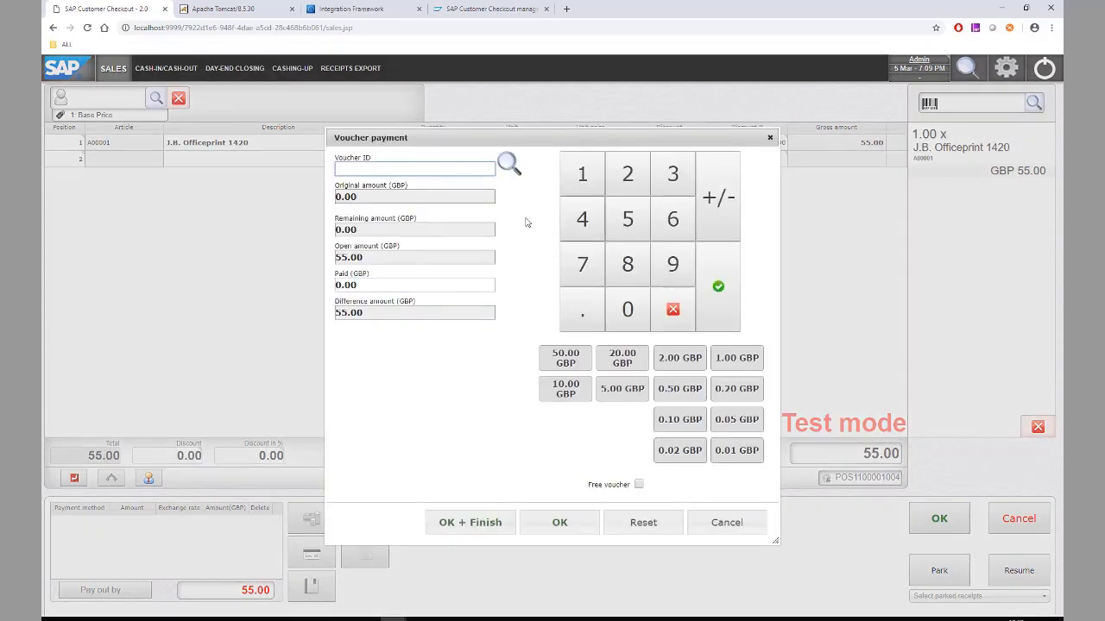
left_click(509, 169)
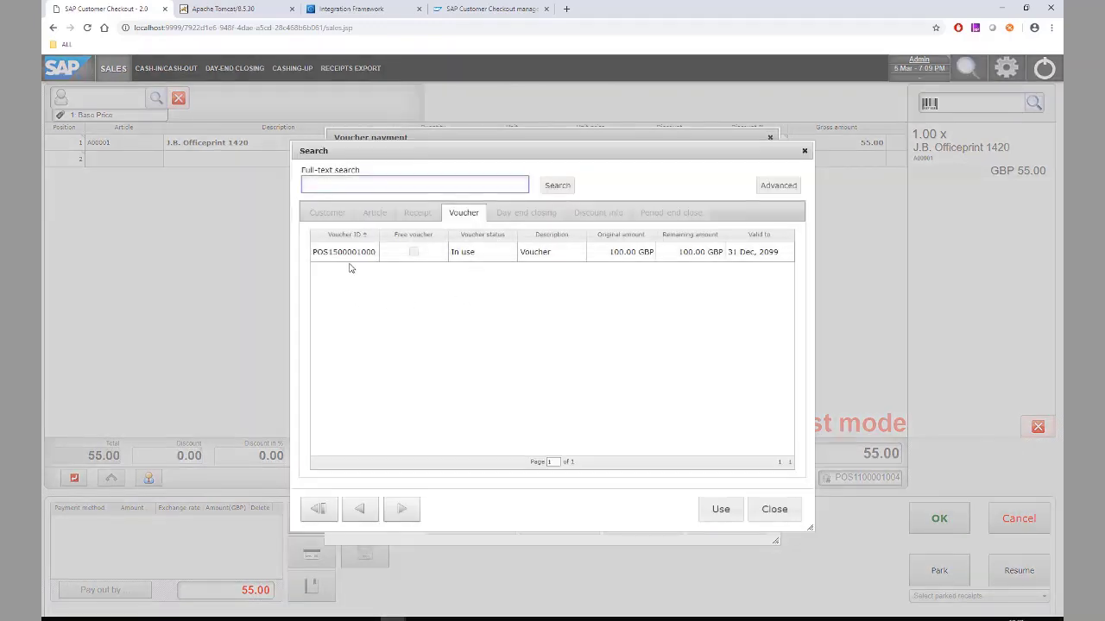
double_click(357, 261)
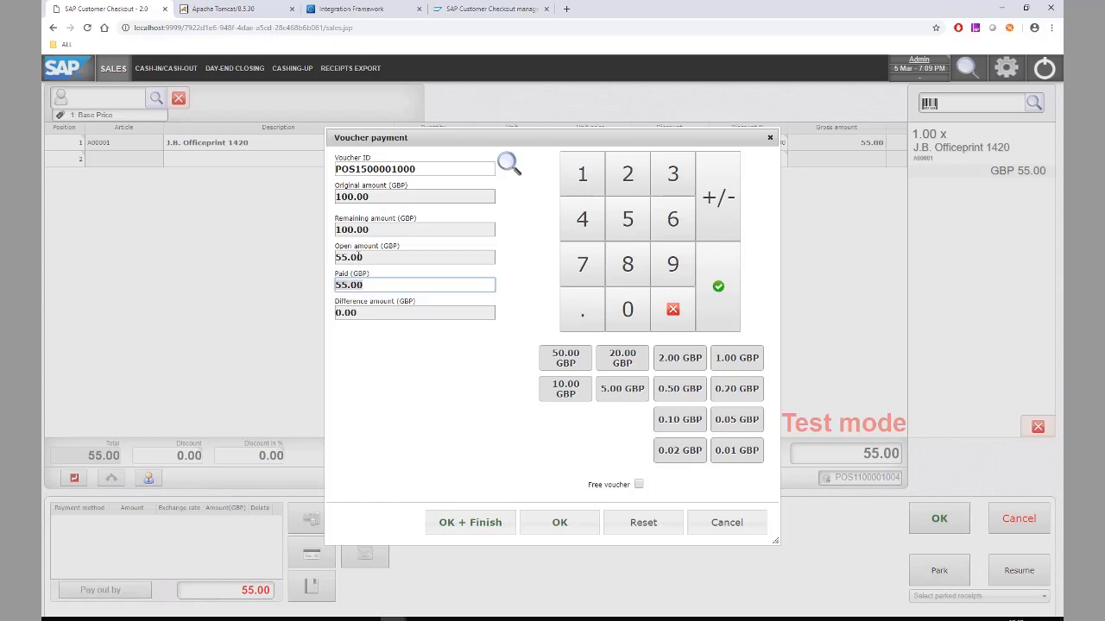
left_click(480, 533)
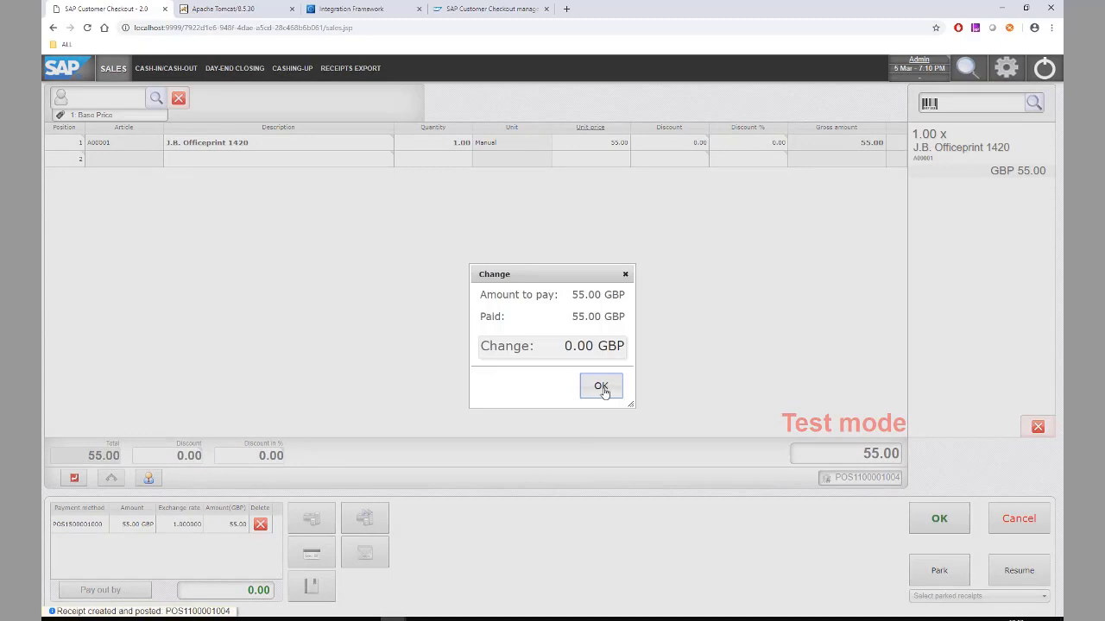
left_click(601, 389)
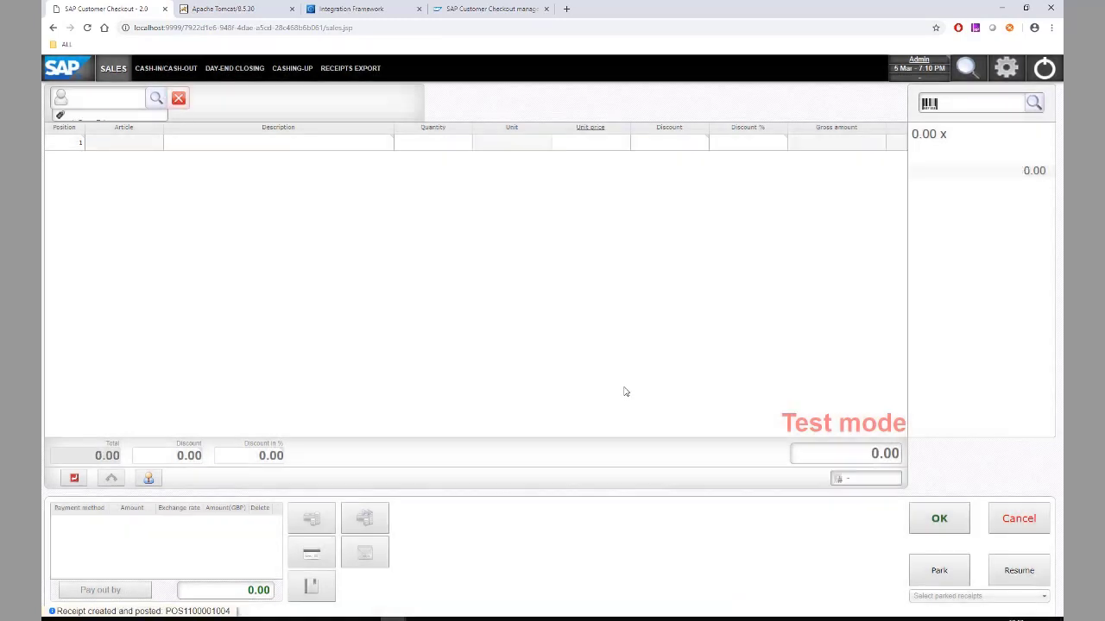
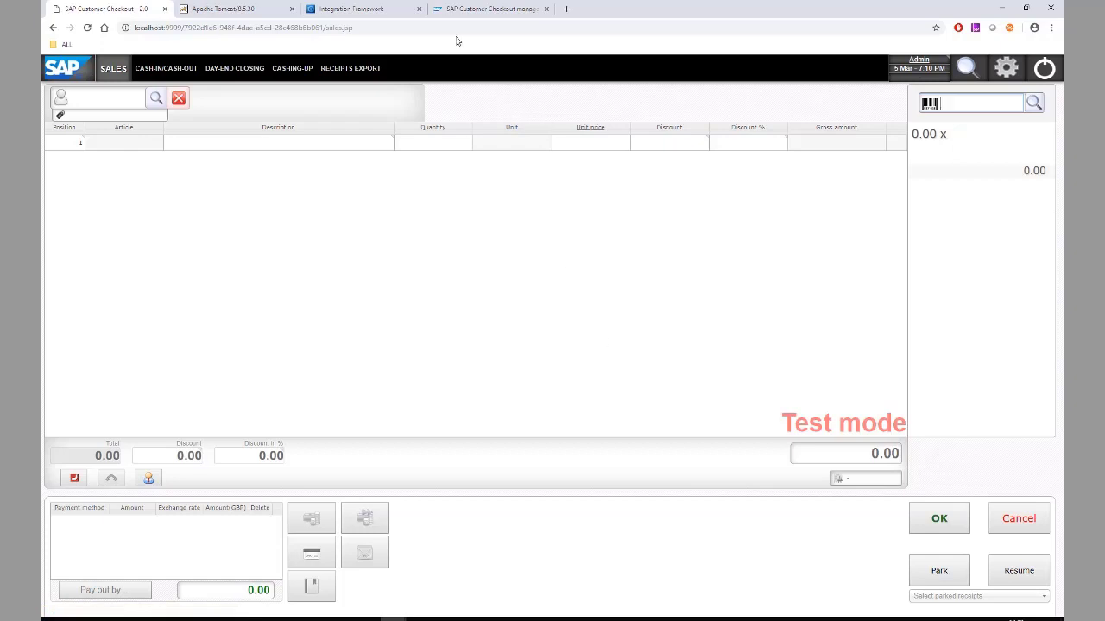
left_click(472, 10)
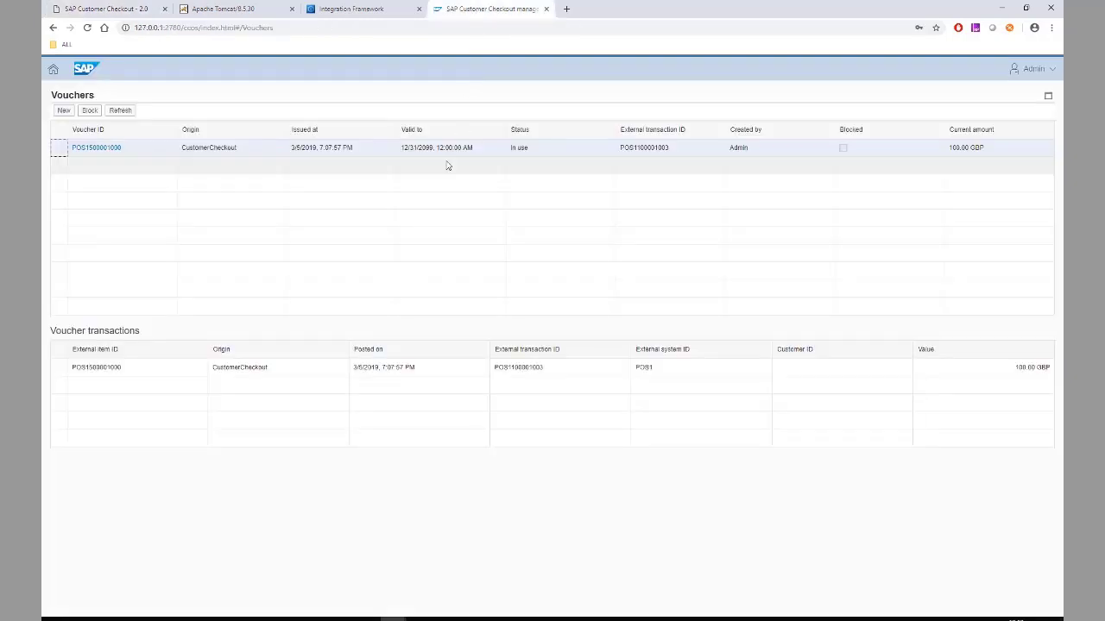
left_click(117, 111)
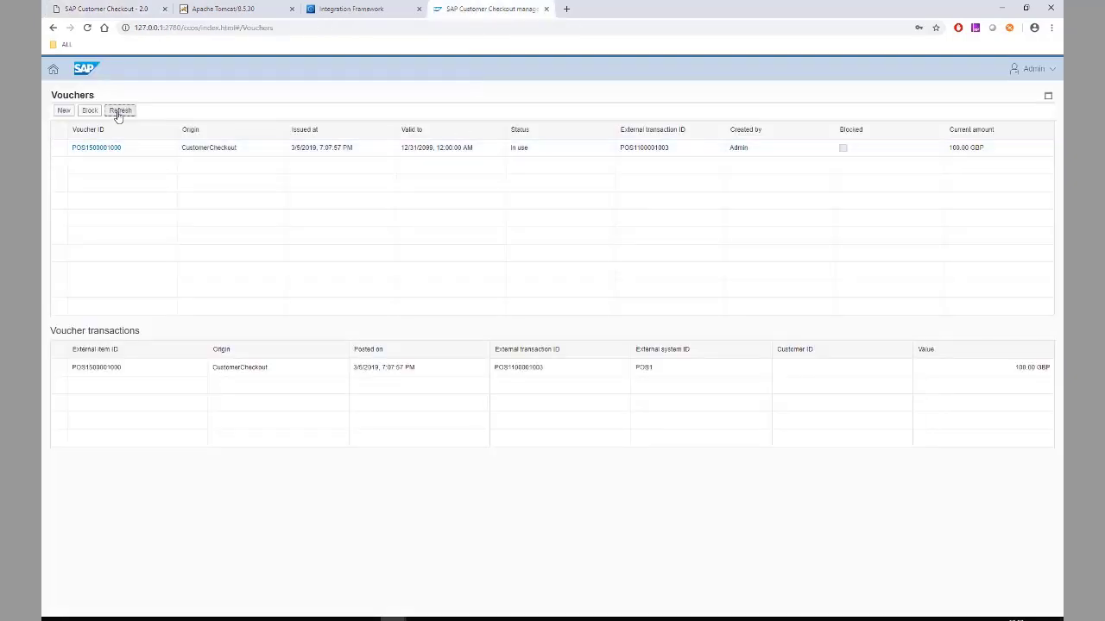
left_click(60, 151)
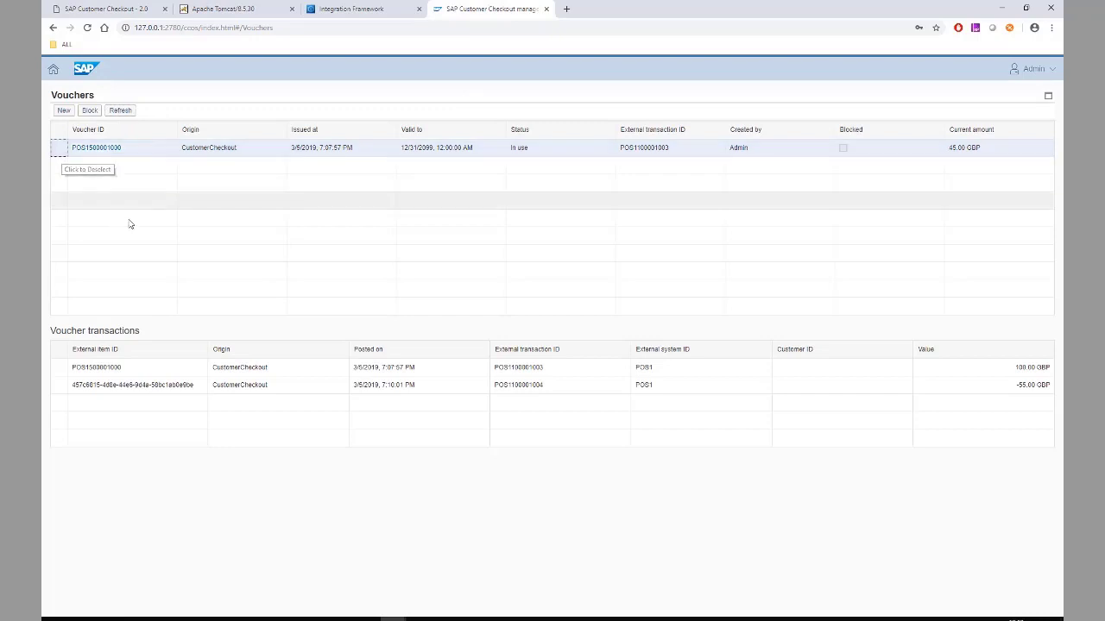
left_click(953, 148)
left_click_drag(952, 149, 982, 152)
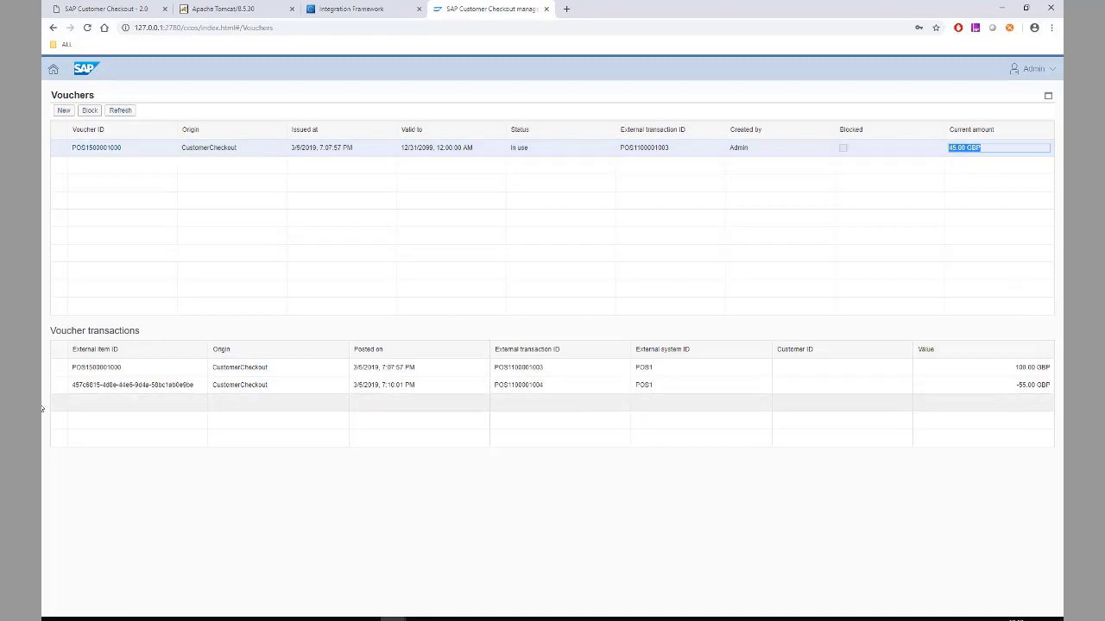
left_click(62, 383)
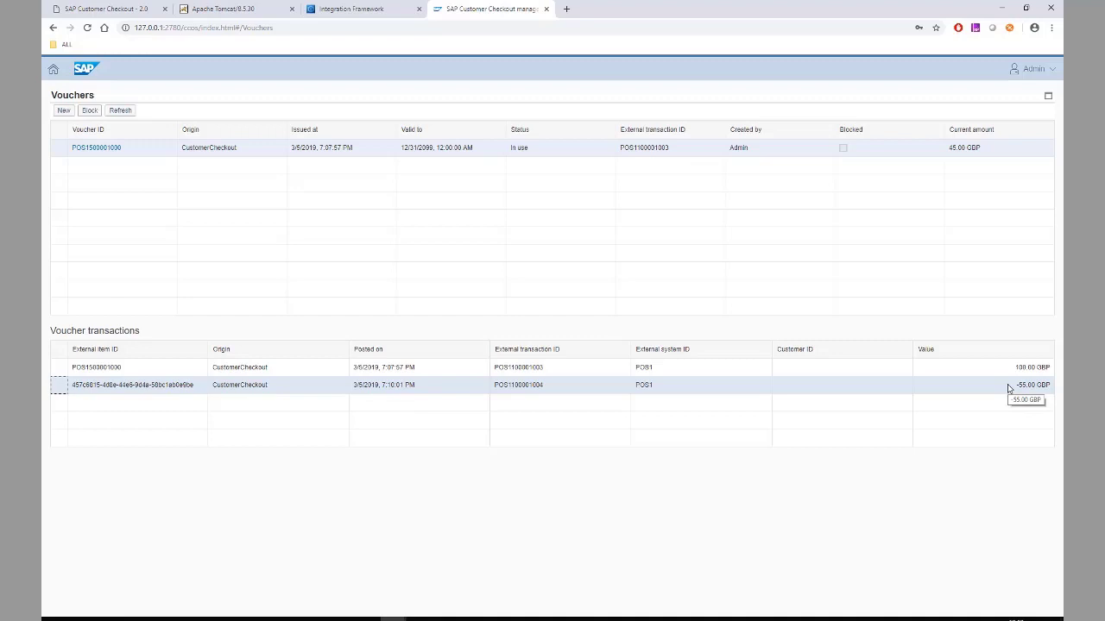
left_click(115, 10)
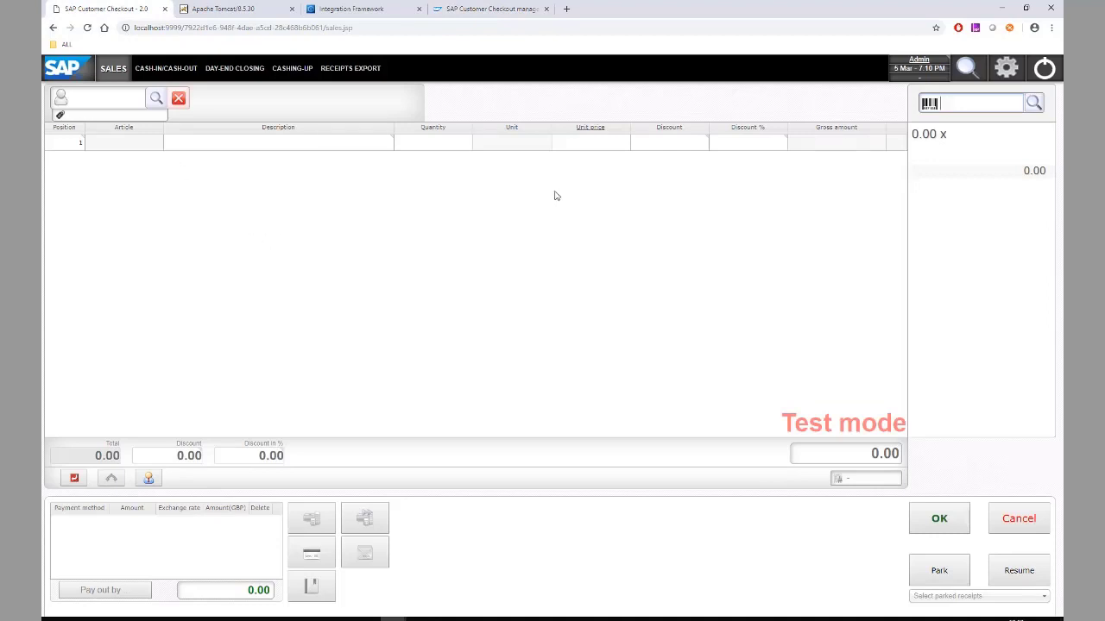
- Enable loyalty management at 5 points per GBP spent and 0.01 GBP per point, save, and reload
left_click(1005, 70)
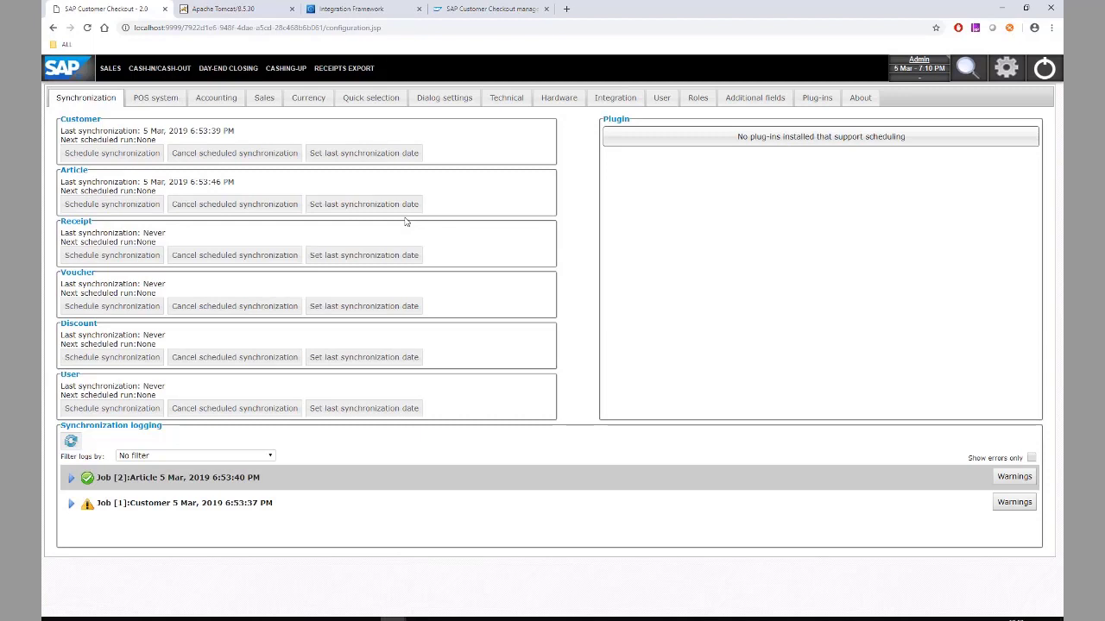
left_click(265, 99)
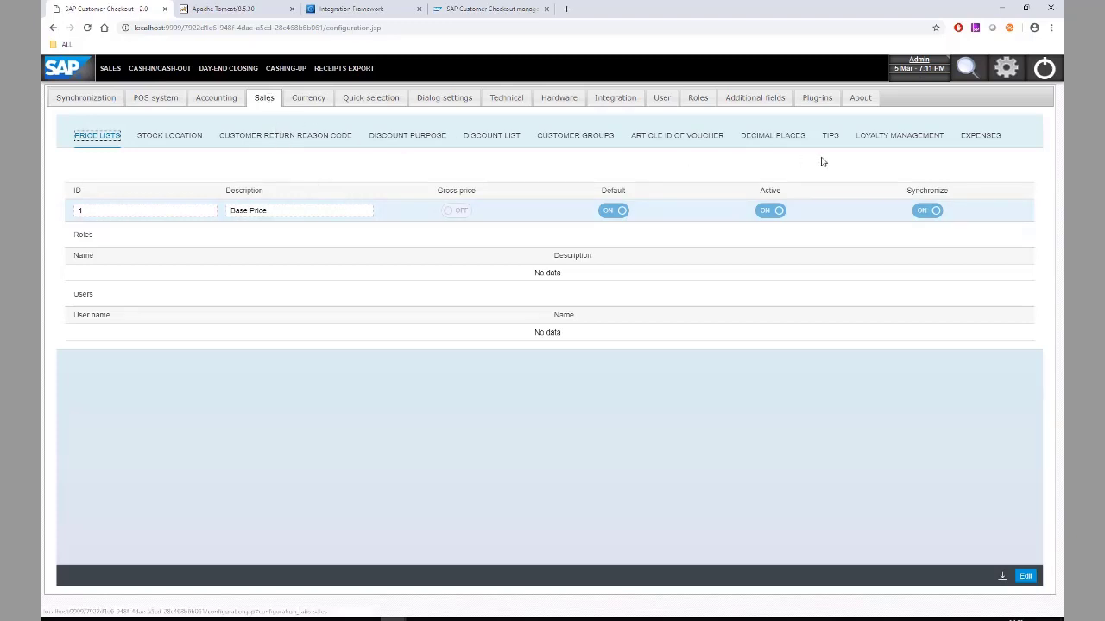
left_click(894, 140)
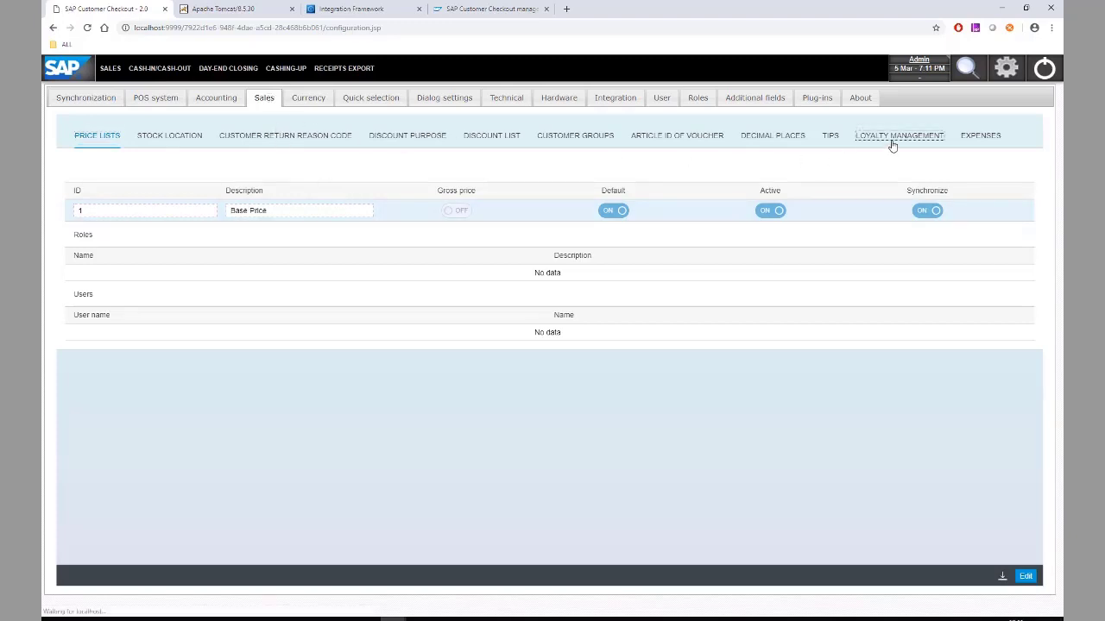
left_click(1025, 577)
left_click(487, 173)
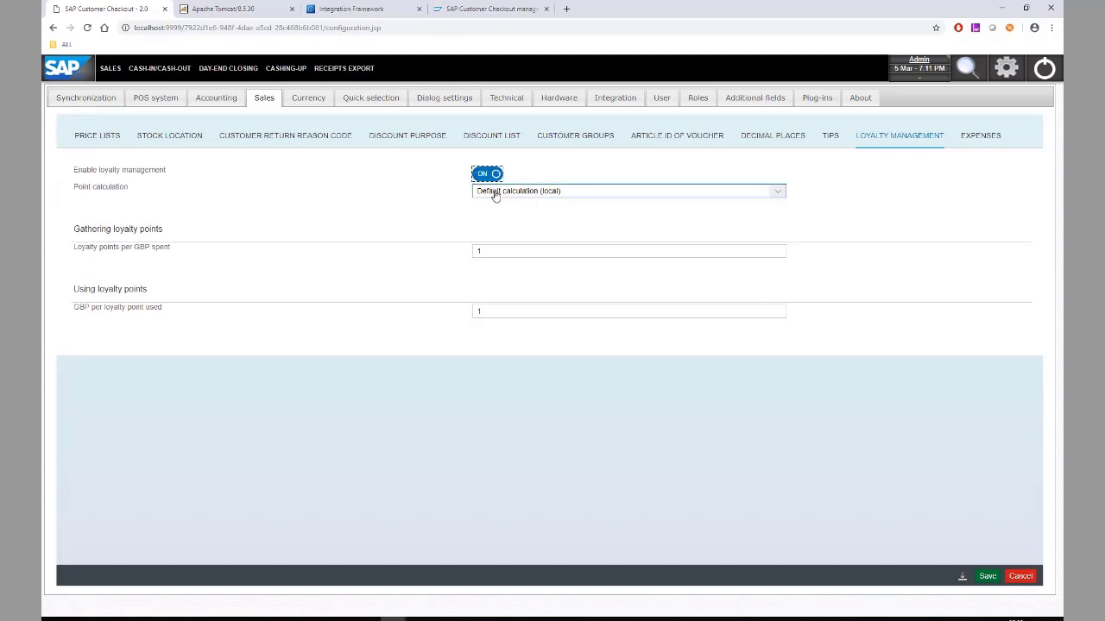
left_click(492, 250)
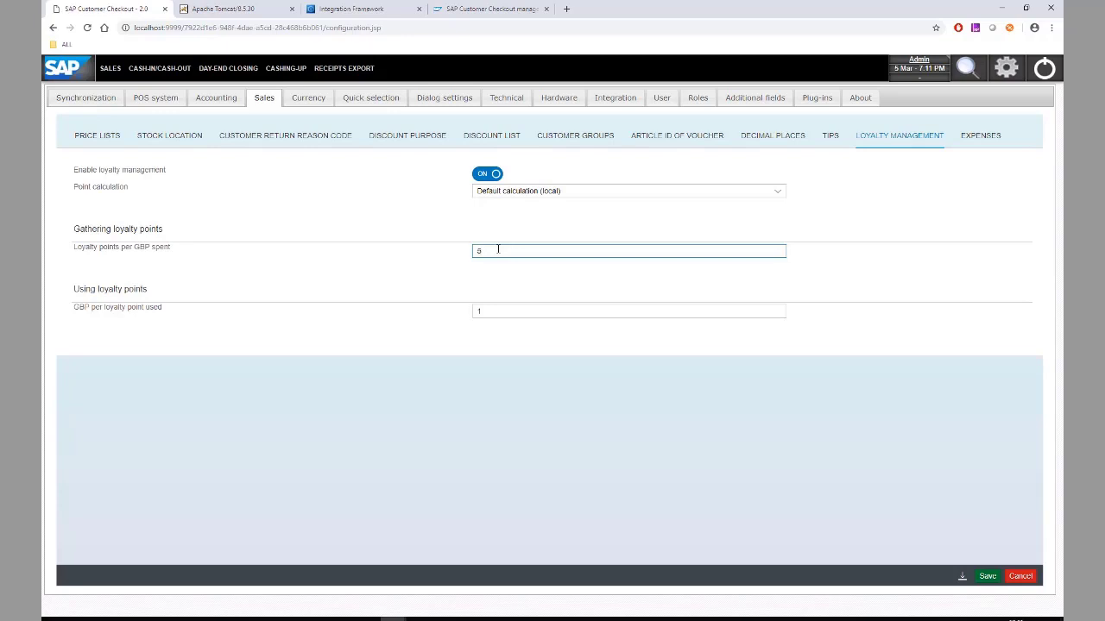
left_click(492, 310)
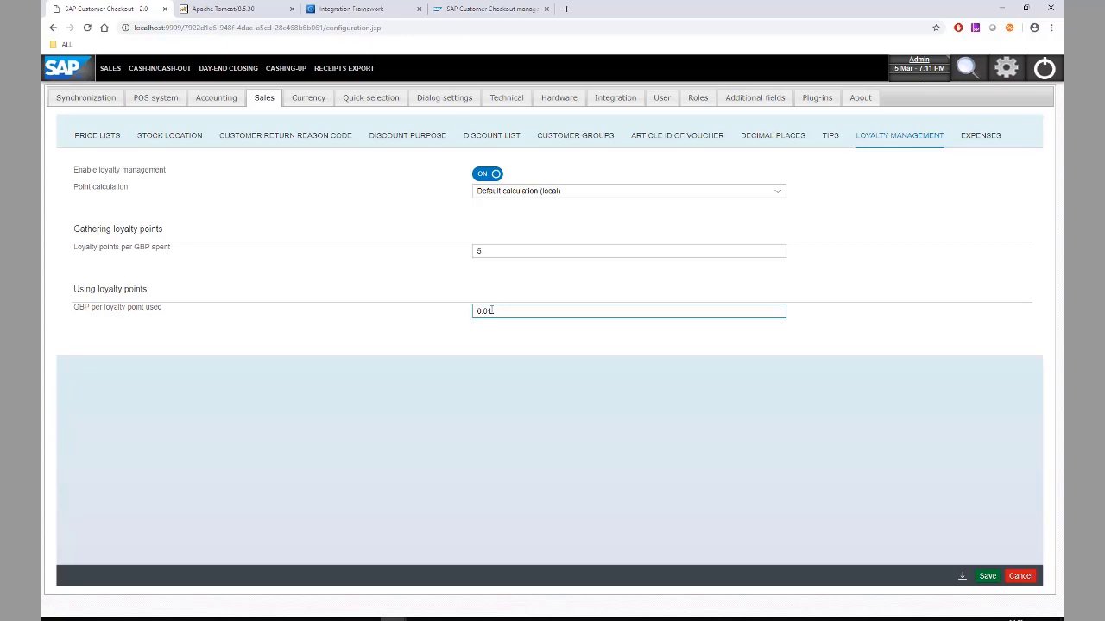
left_click(985, 577)
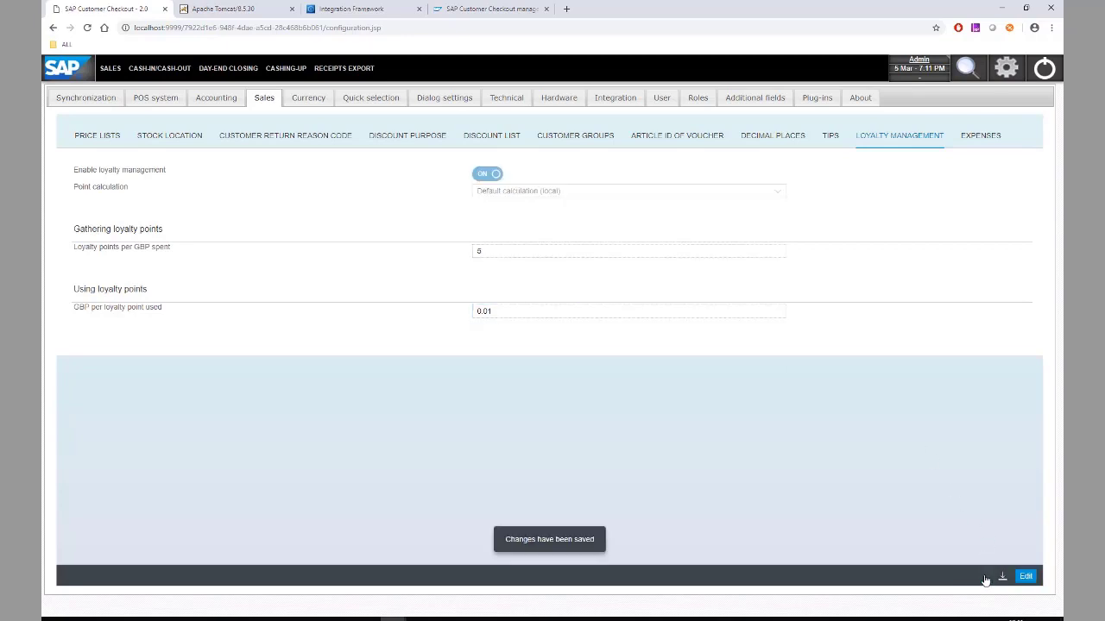
left_click(442, 26)
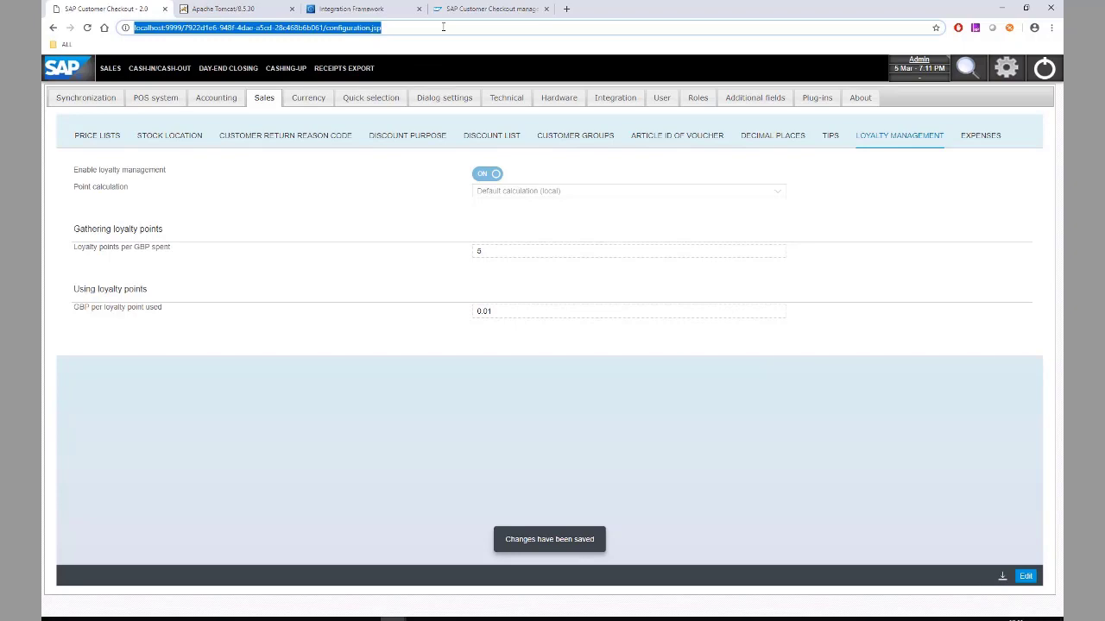
key("Return")
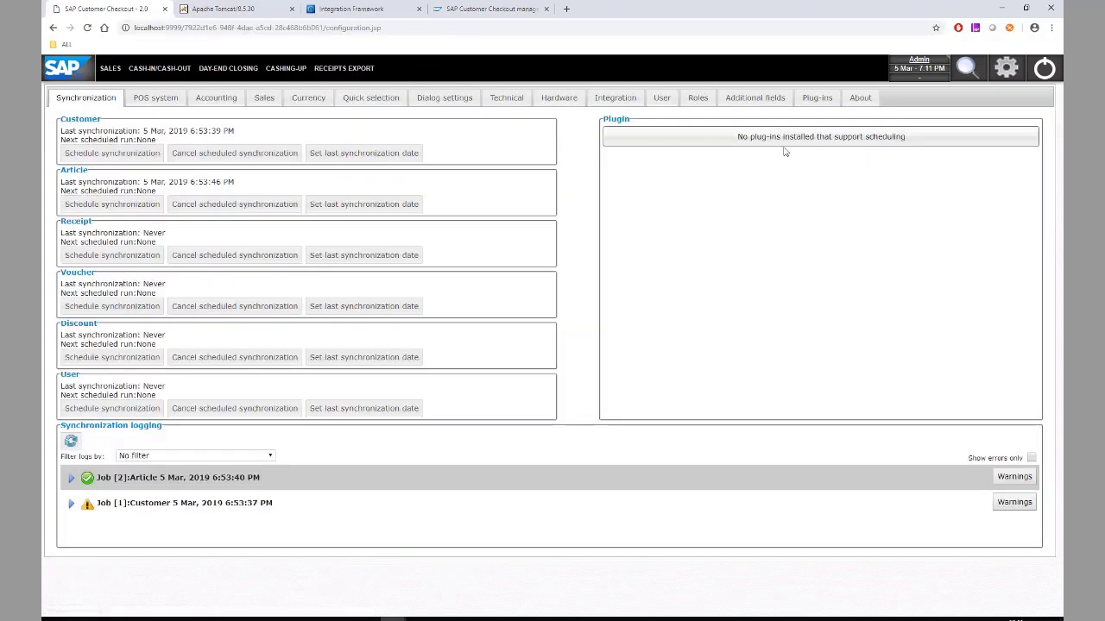
- Search for customer C2000 and create a loyalty account for Maxi-Teq
left_click(966, 72)
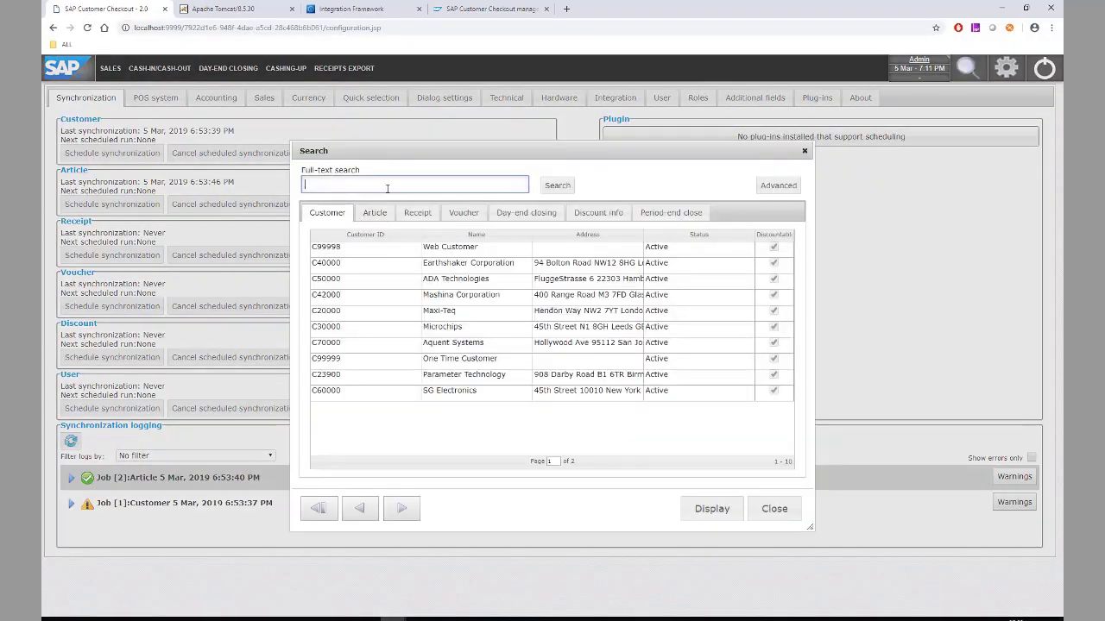
type("C2000")
key("Return")
double_click(386, 258)
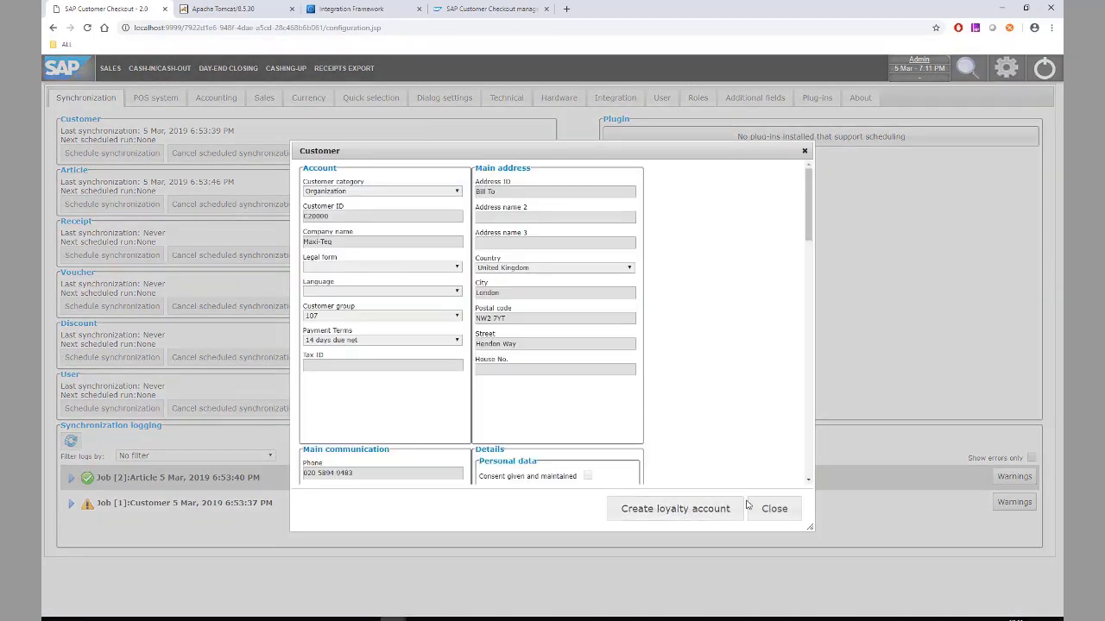
left_click(679, 510)
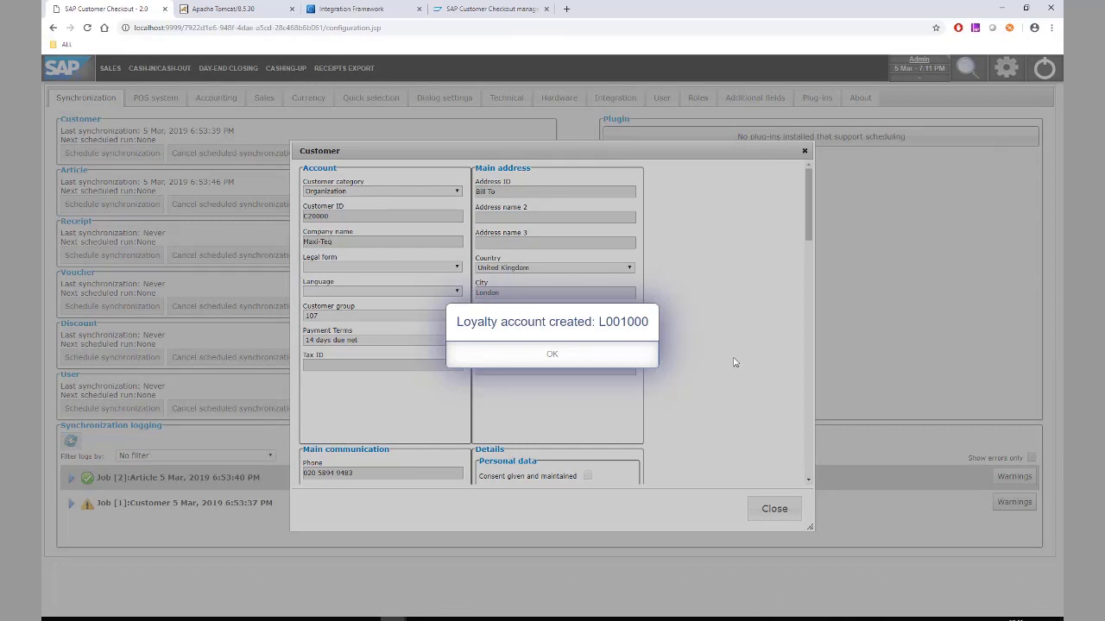
left_click(553, 361)
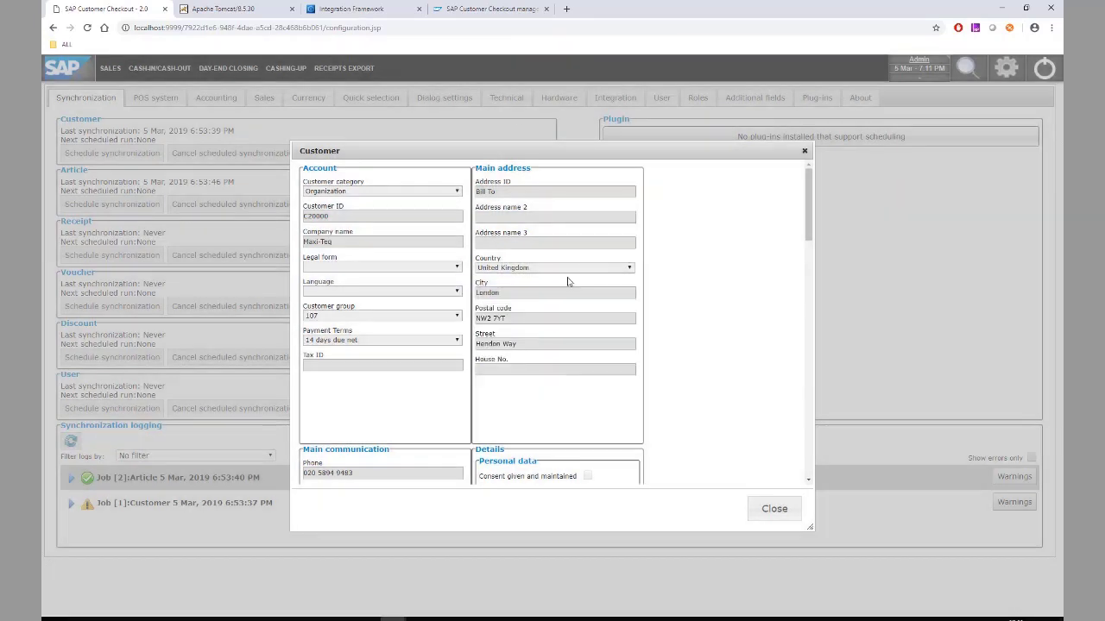
left_click(481, 10)
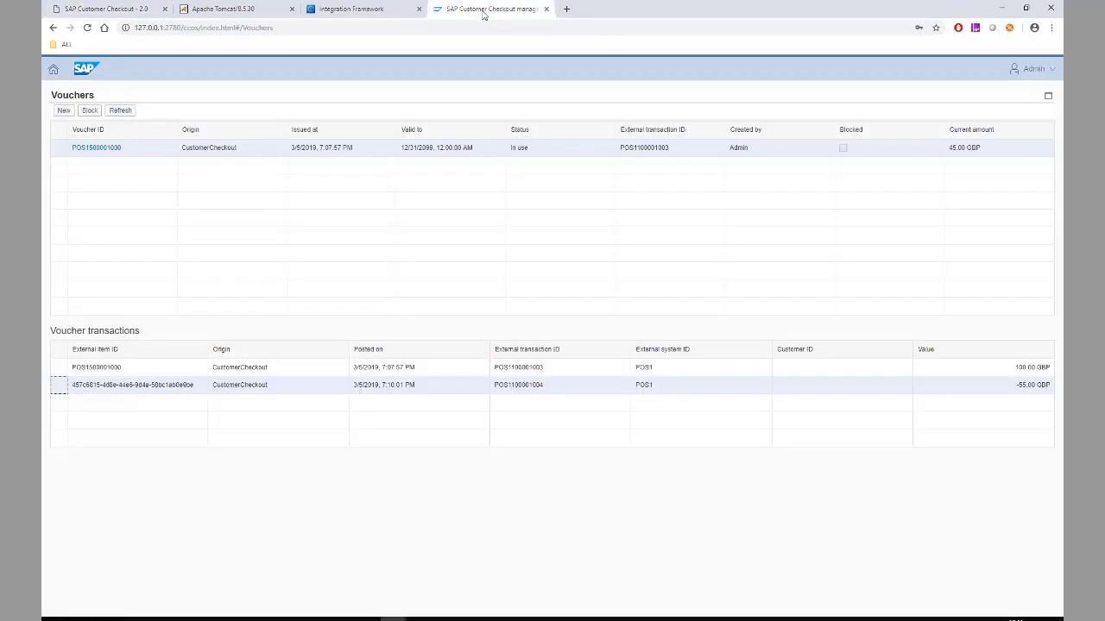
- Open loyalty user U001000's history, which shows a 0-point balance
left_click(53, 70)
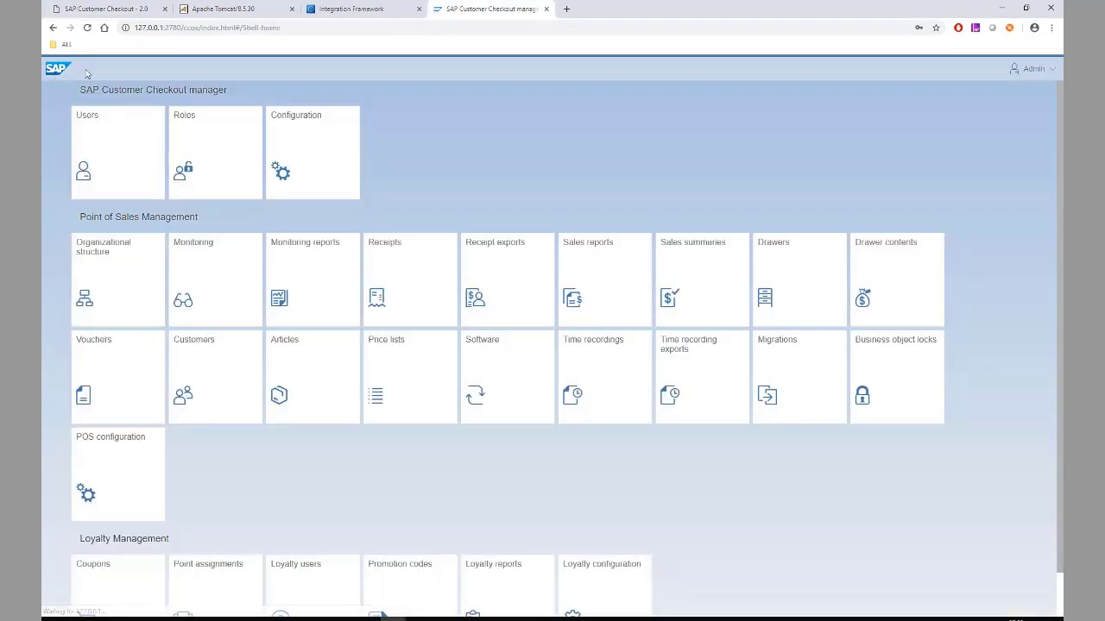
scroll(220, 475, "down", 1)
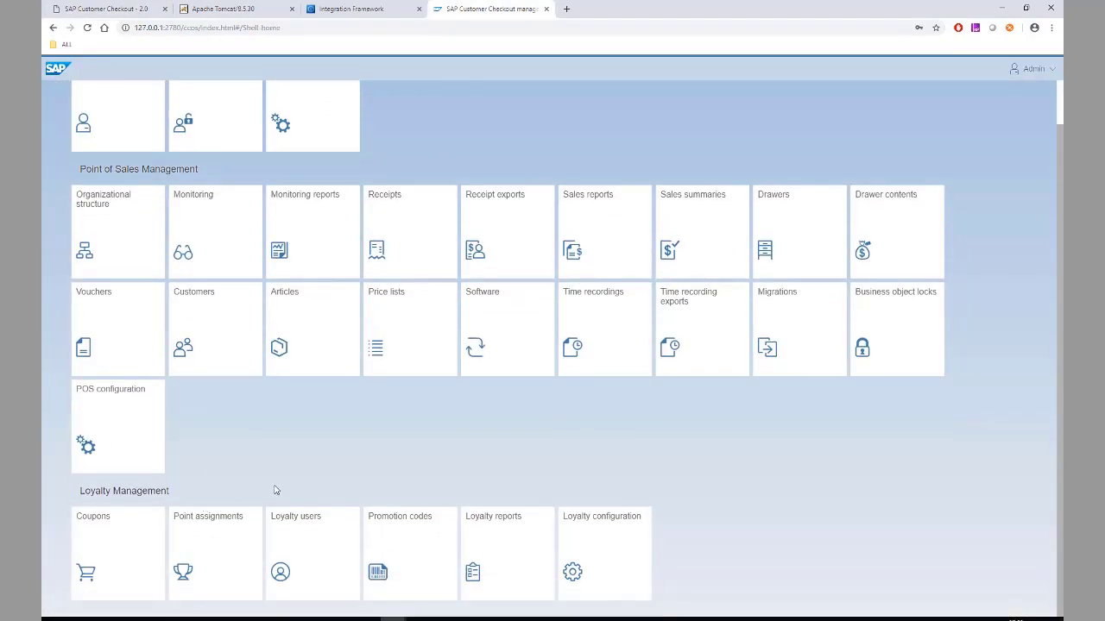
left_click(317, 554)
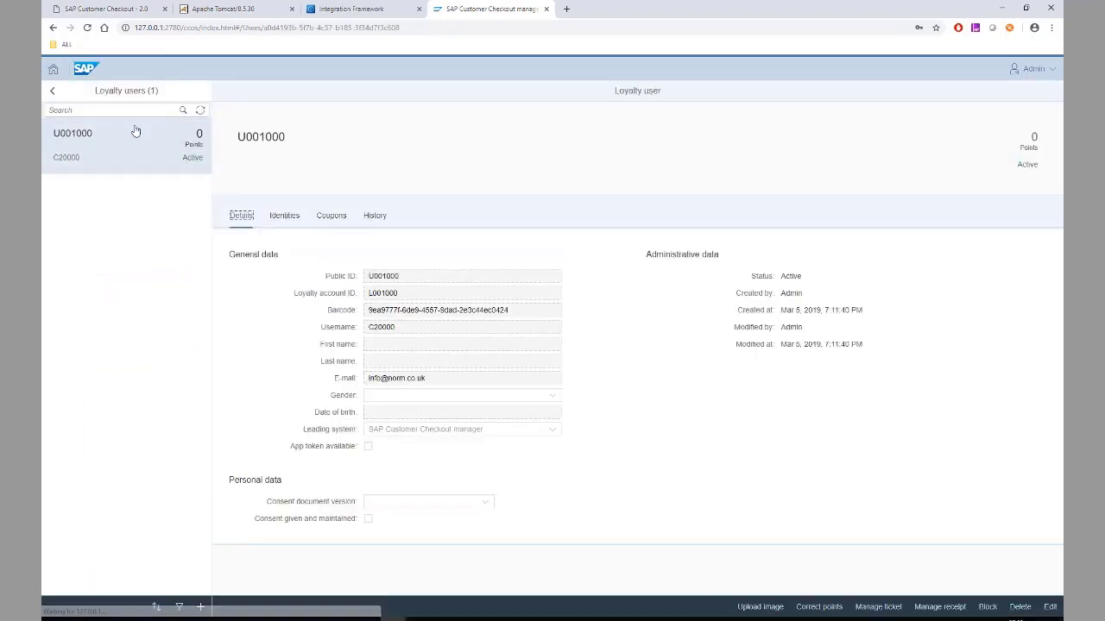
left_click(135, 160)
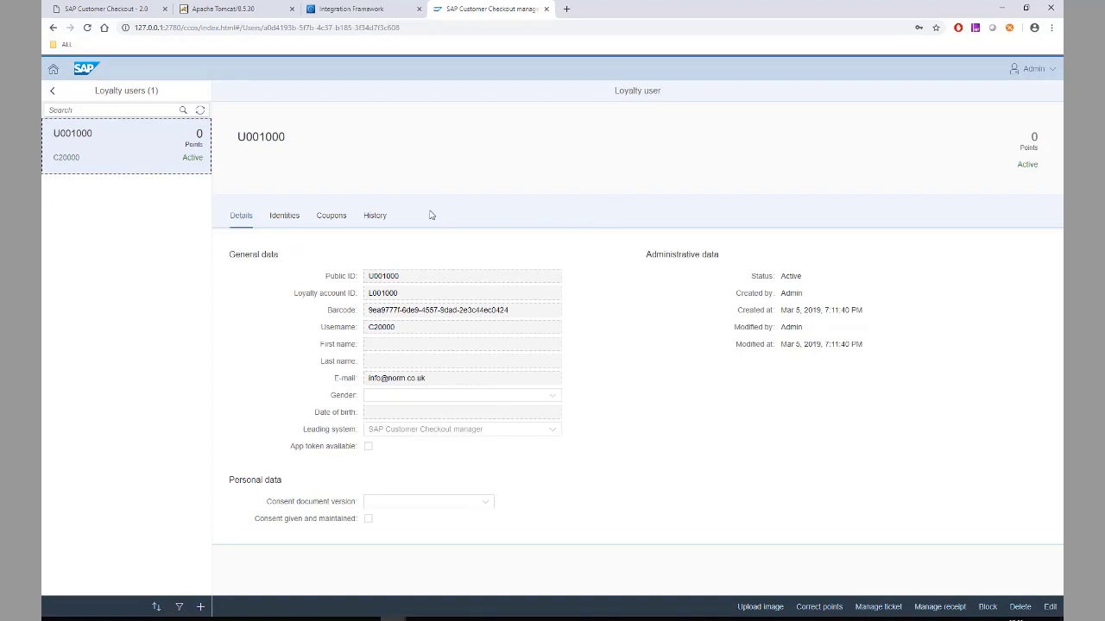
left_click(377, 219)
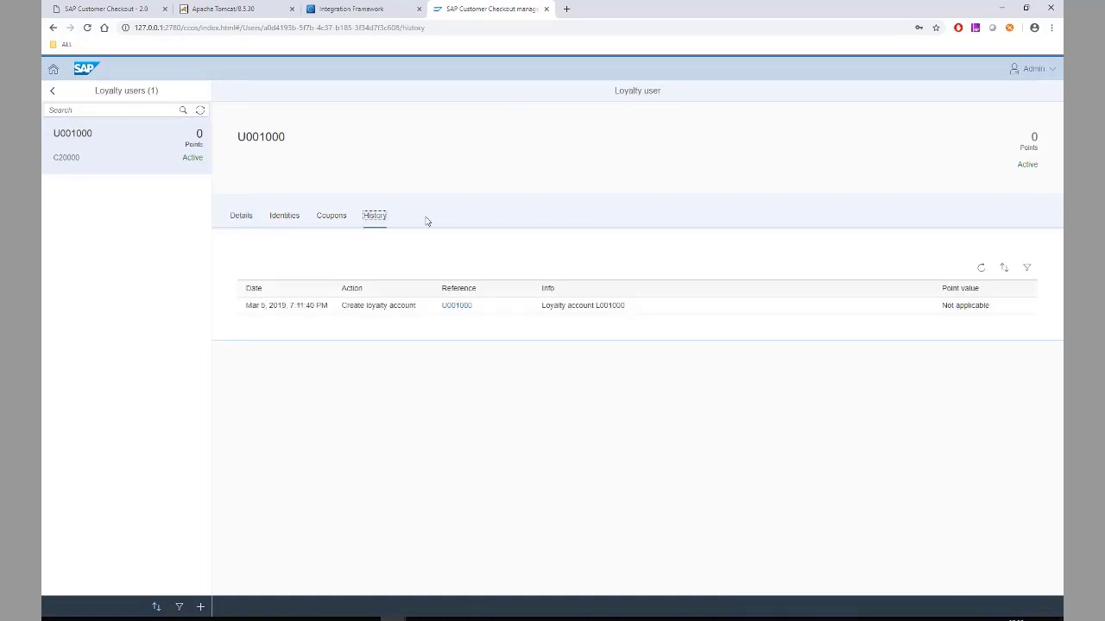
double_click(1033, 136)
- Close the customer record and load customer C20000 (Maxi-Teq) on a new sales receipt
left_click(112, 12)
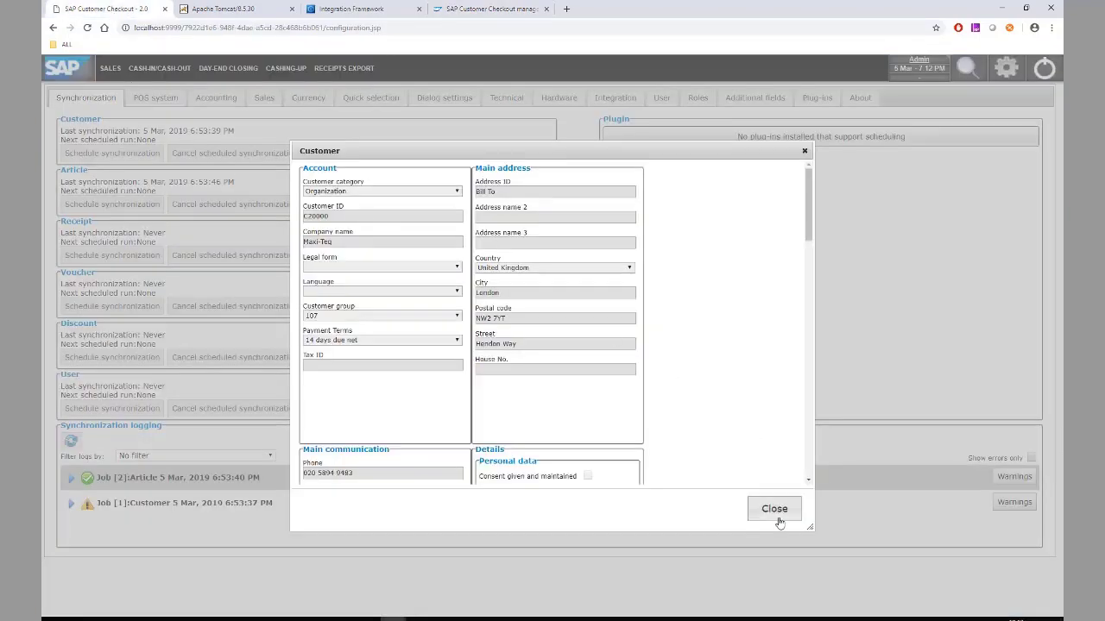
left_click(777, 516)
left_click(767, 510)
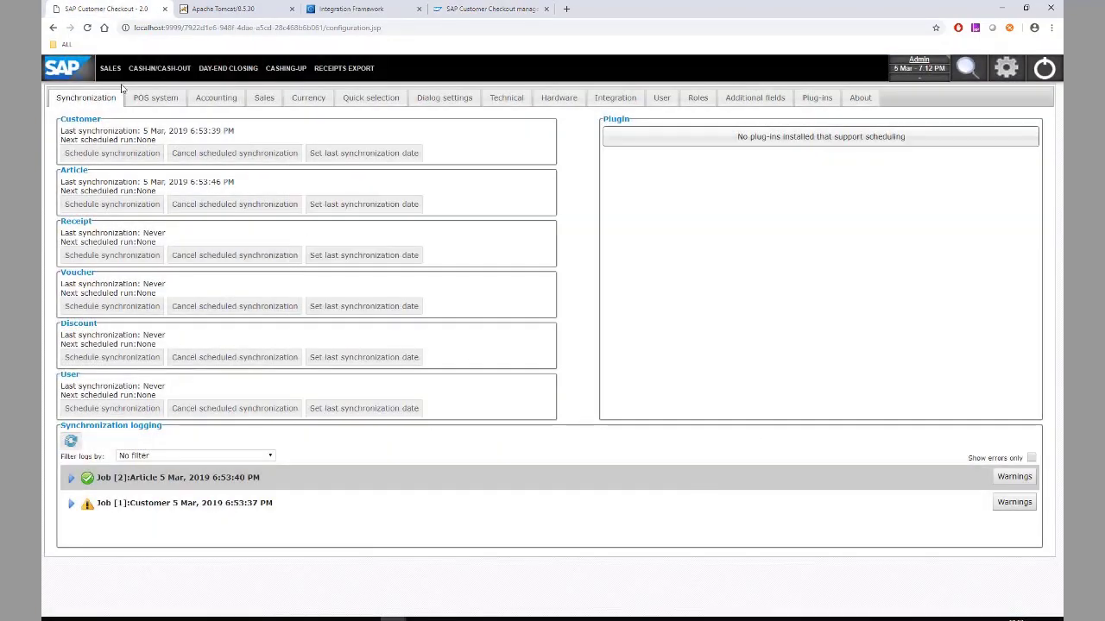
left_click(110, 68)
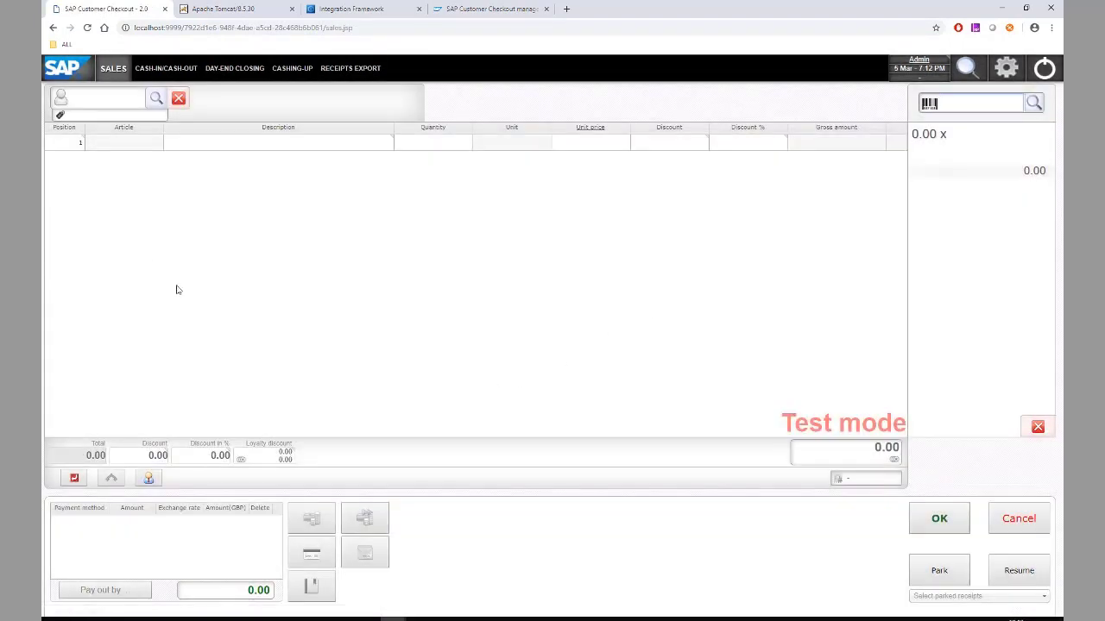
left_click(103, 105)
type("C20000")
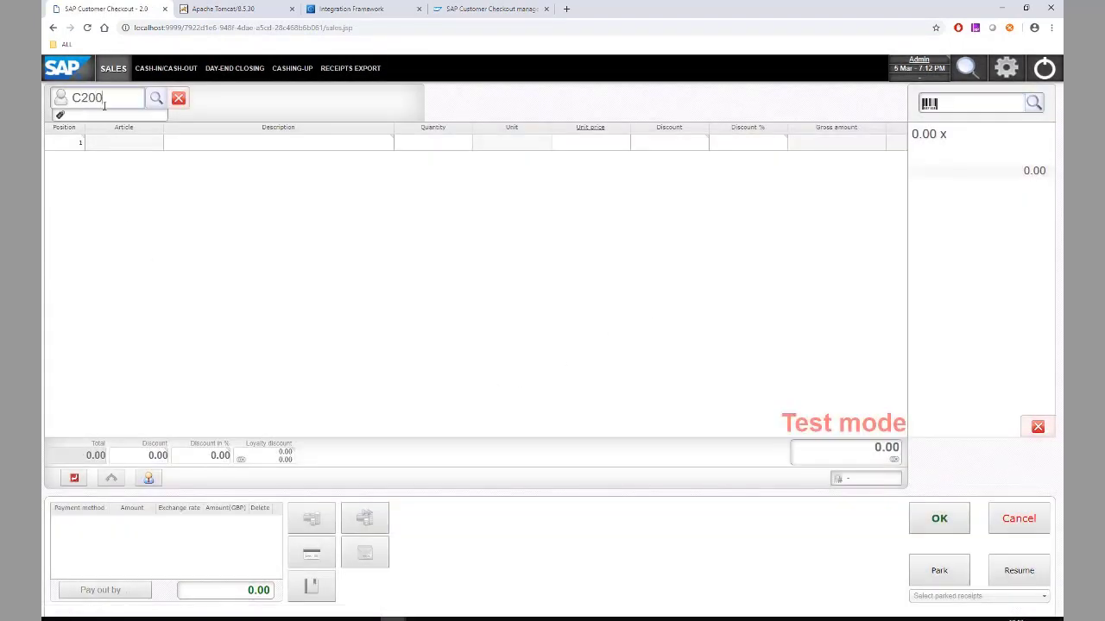
key("Return")
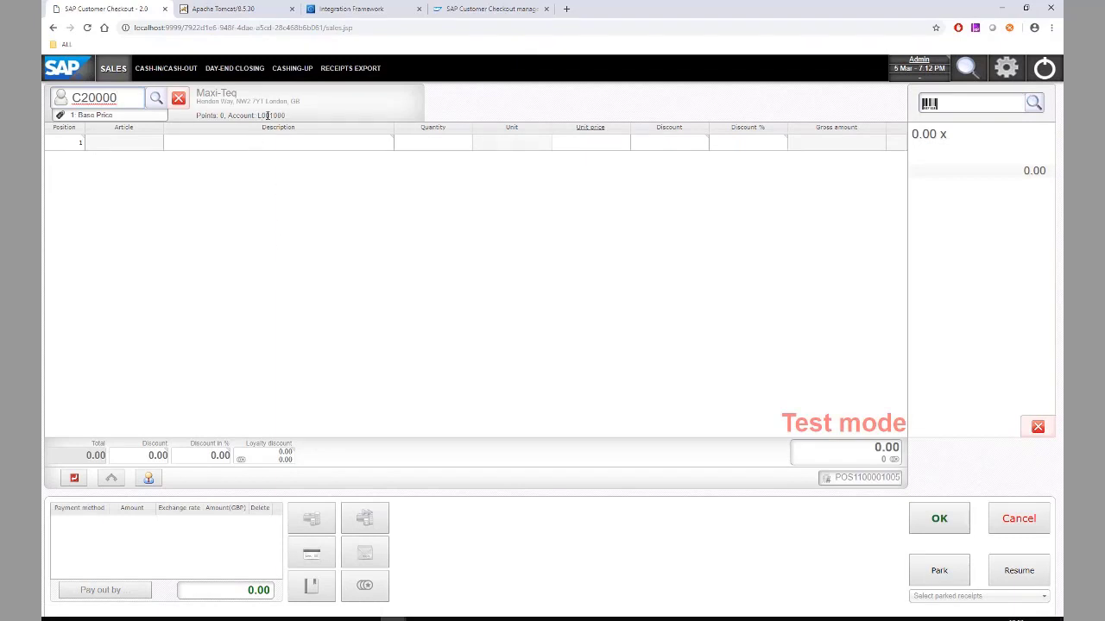
- Add article A00001 and post the 235.00 GBP receipt with exact cash payment
left_click(945, 106)
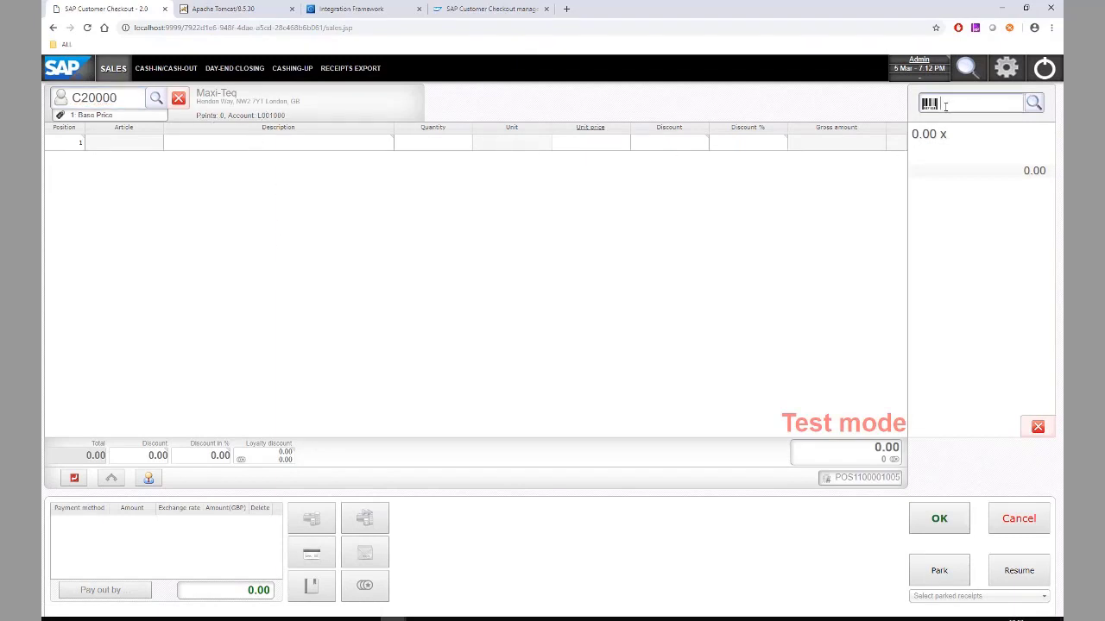
type("A00001")
key("Return")
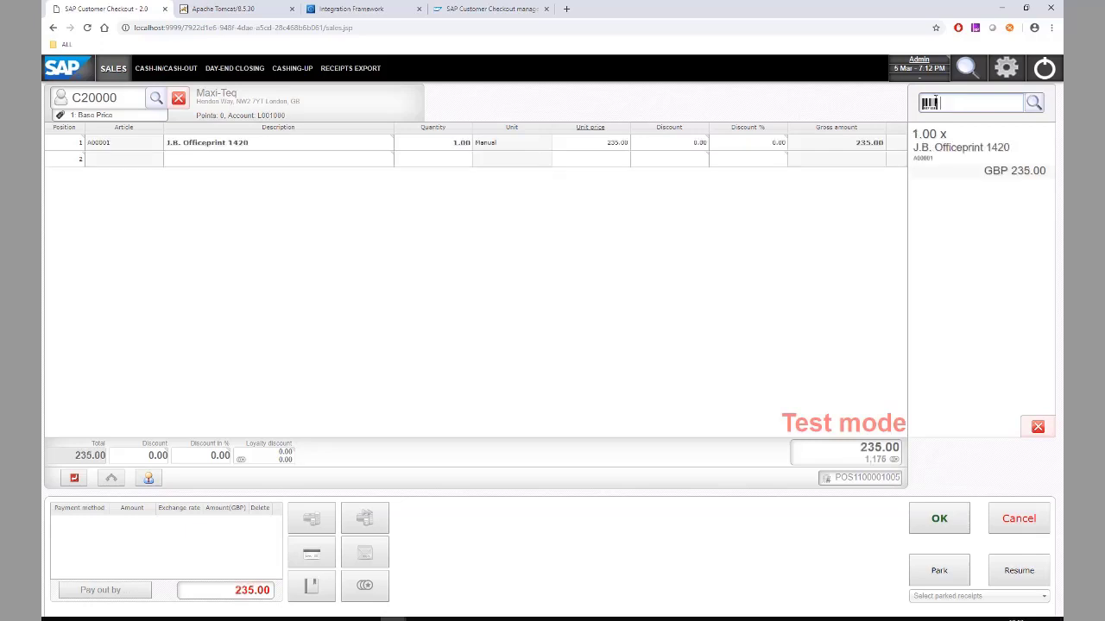
left_click(939, 519)
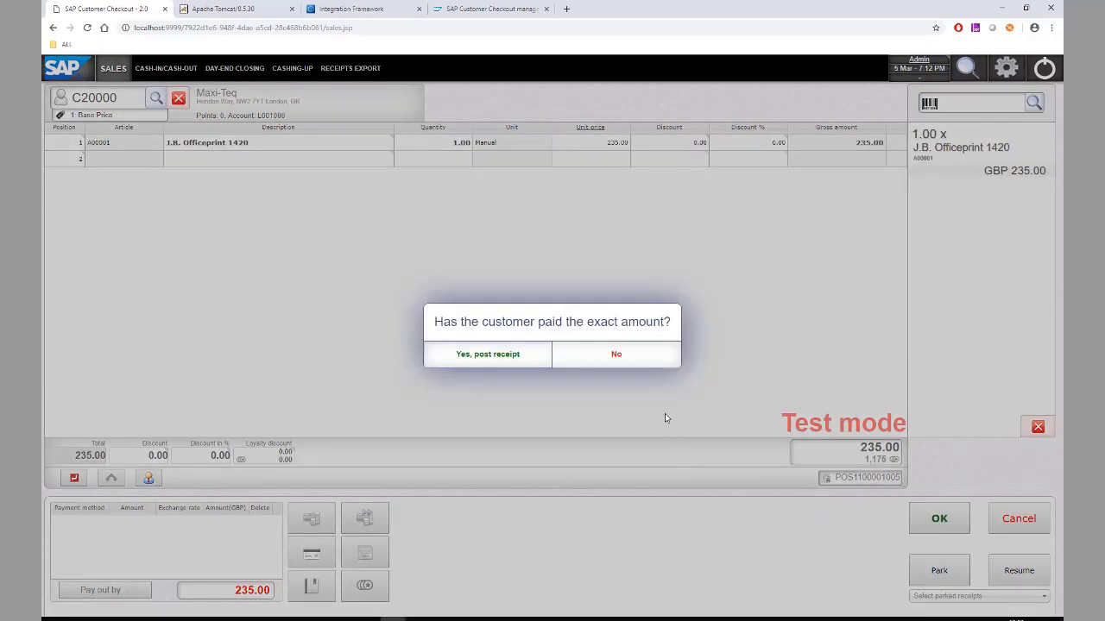
left_click(487, 354)
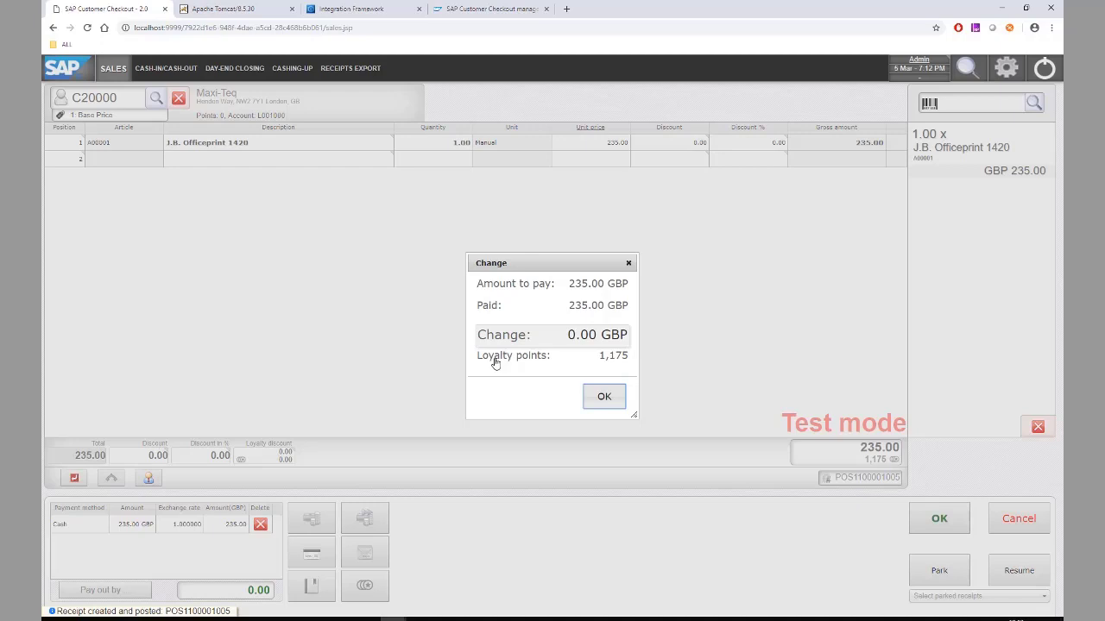
left_click(605, 397)
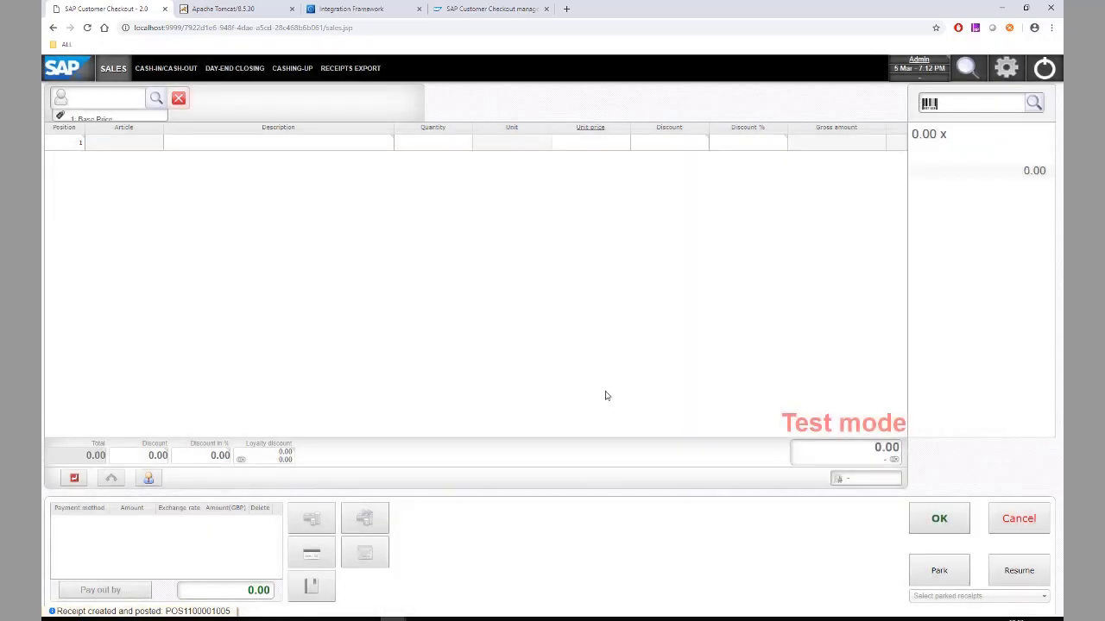
left_click(499, 8)
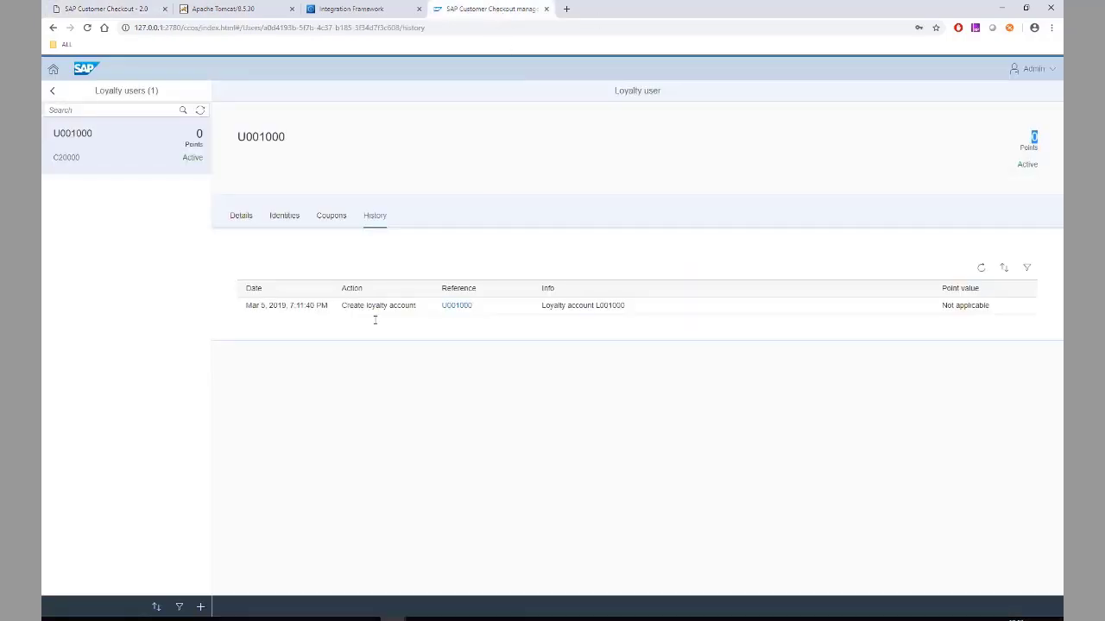
- Refresh loyalty user U001000 and confirm 1,175 points from the 235.00 GBP Assign receipt entry
left_click(200, 110)
left_click(981, 268)
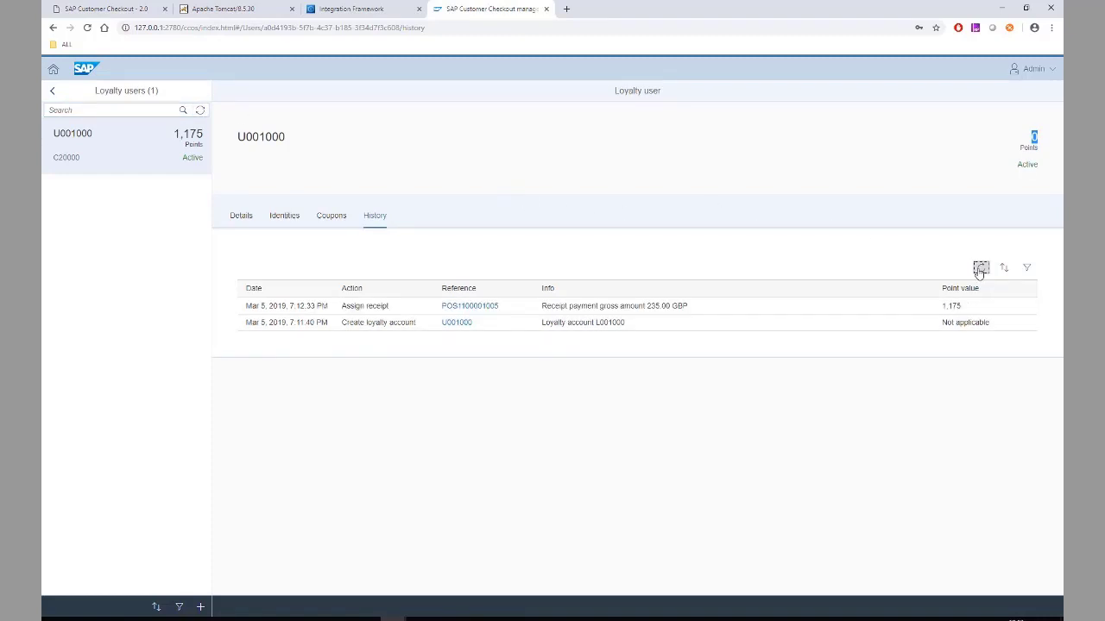
left_click(1009, 177)
left_click(240, 223)
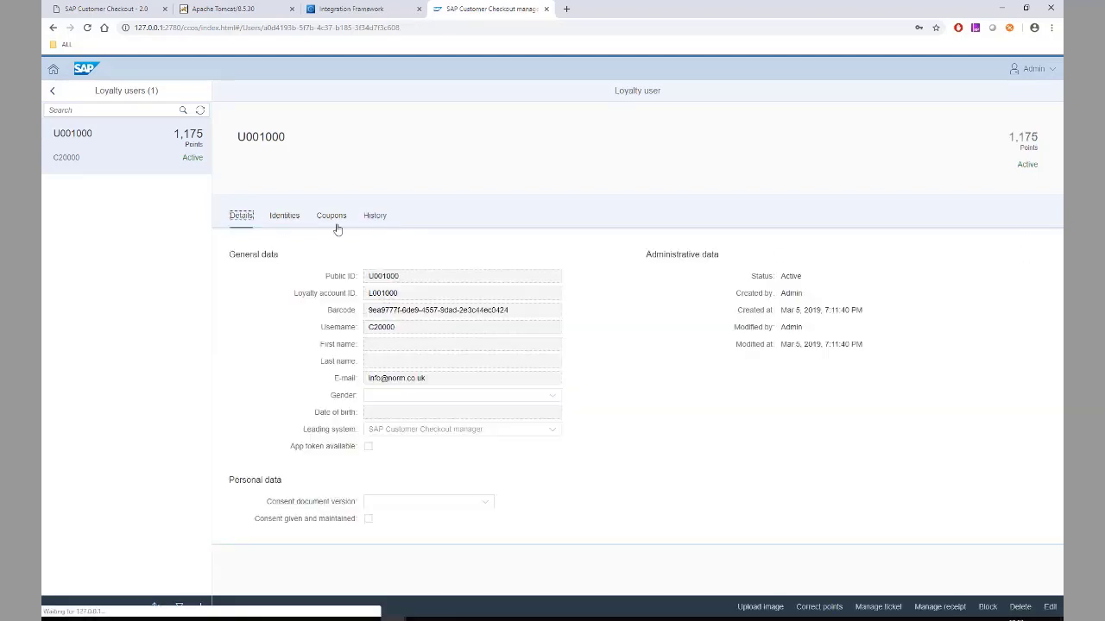
left_click(380, 223)
left_click_drag(1014, 137, 1039, 138)
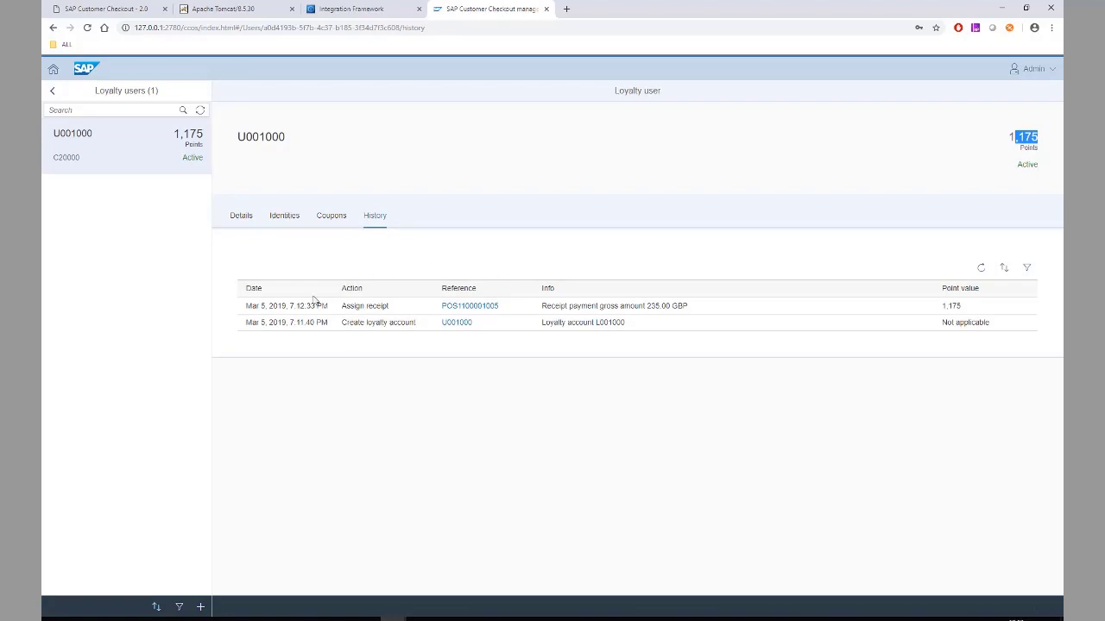
left_click_drag(247, 307, 979, 307)
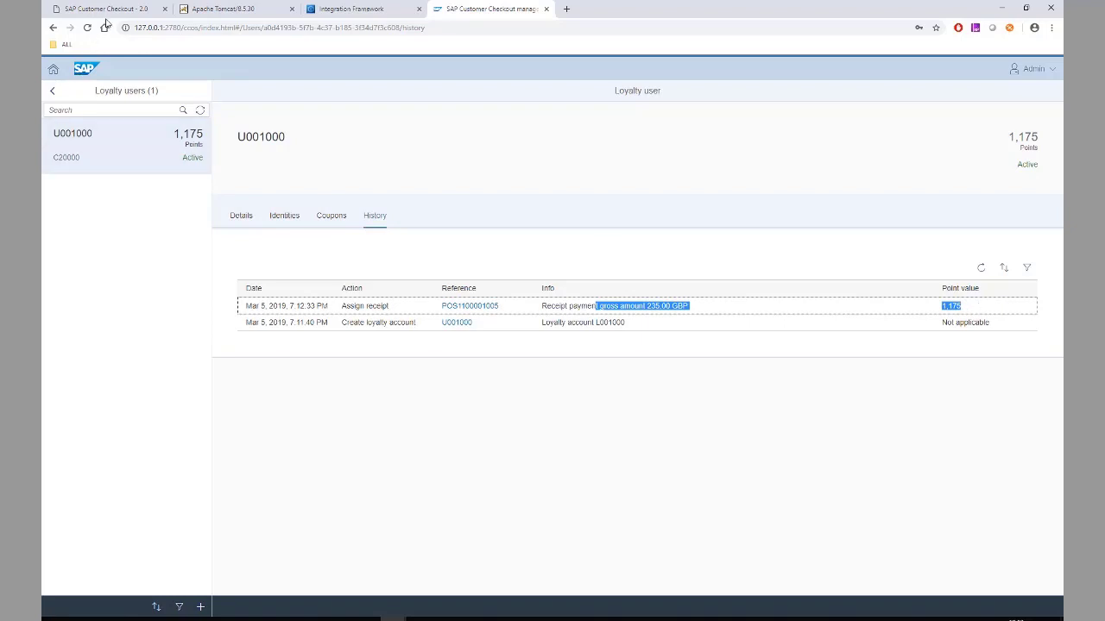
left_click(108, 11)
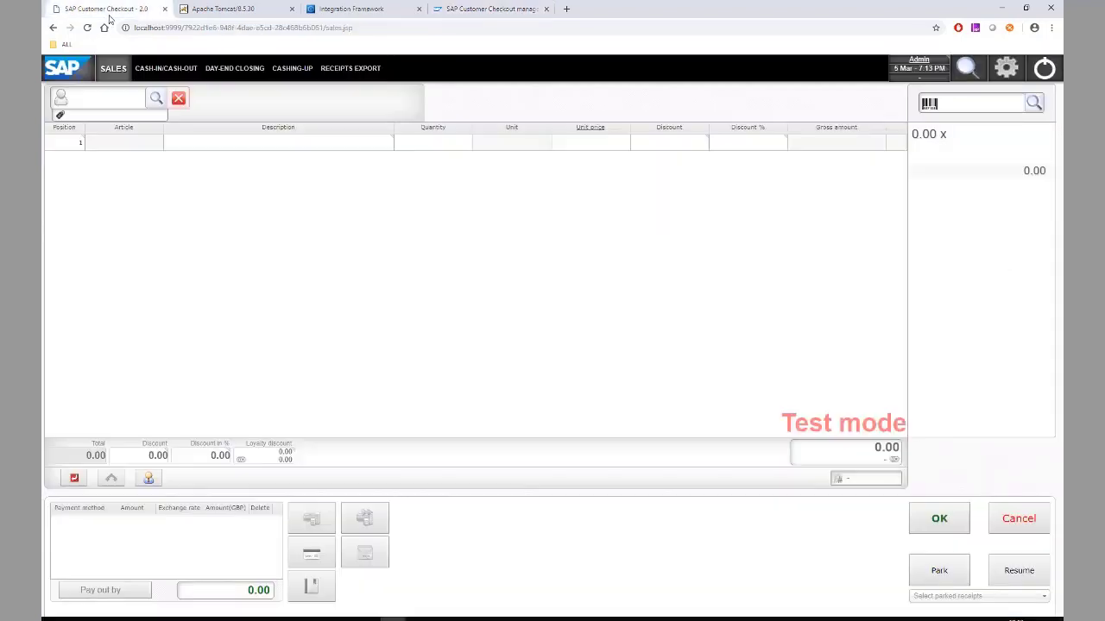
- Load customer C20000 and add article A00001 at a unit price of 5.00
left_click(78, 98)
type("C20000")
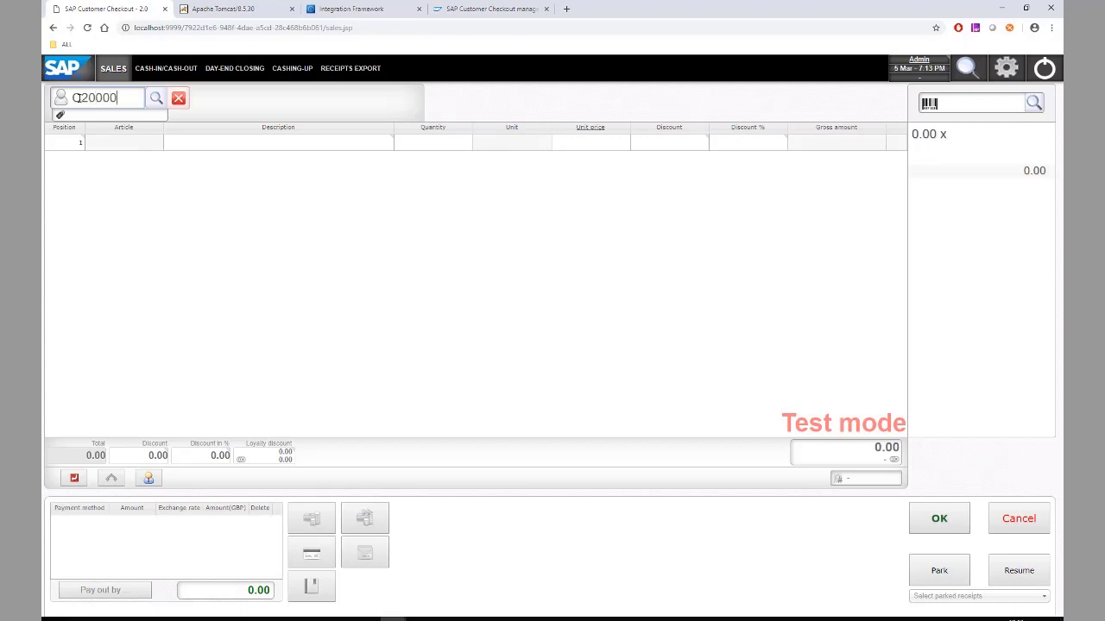
key("Return")
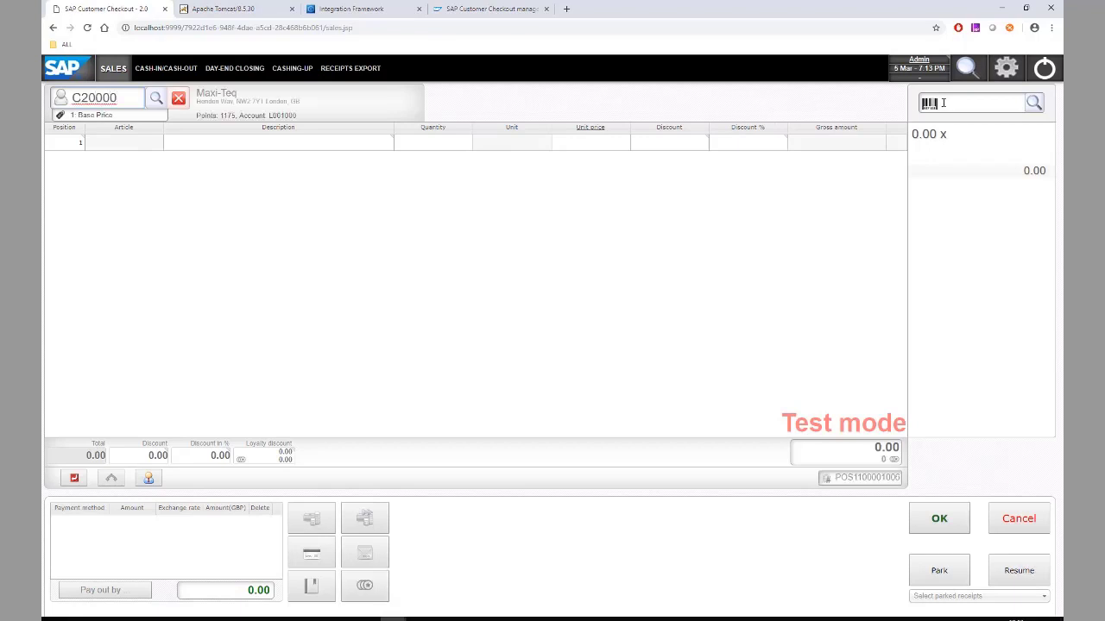
left_click(952, 103)
type("A00001")
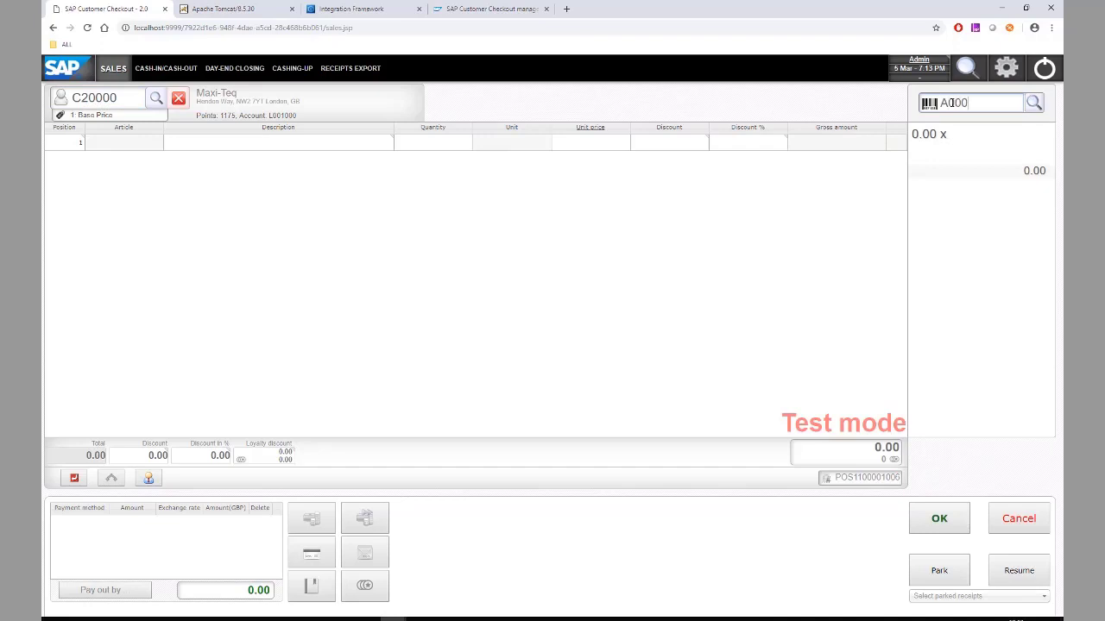
key("Return")
left_click(611, 141)
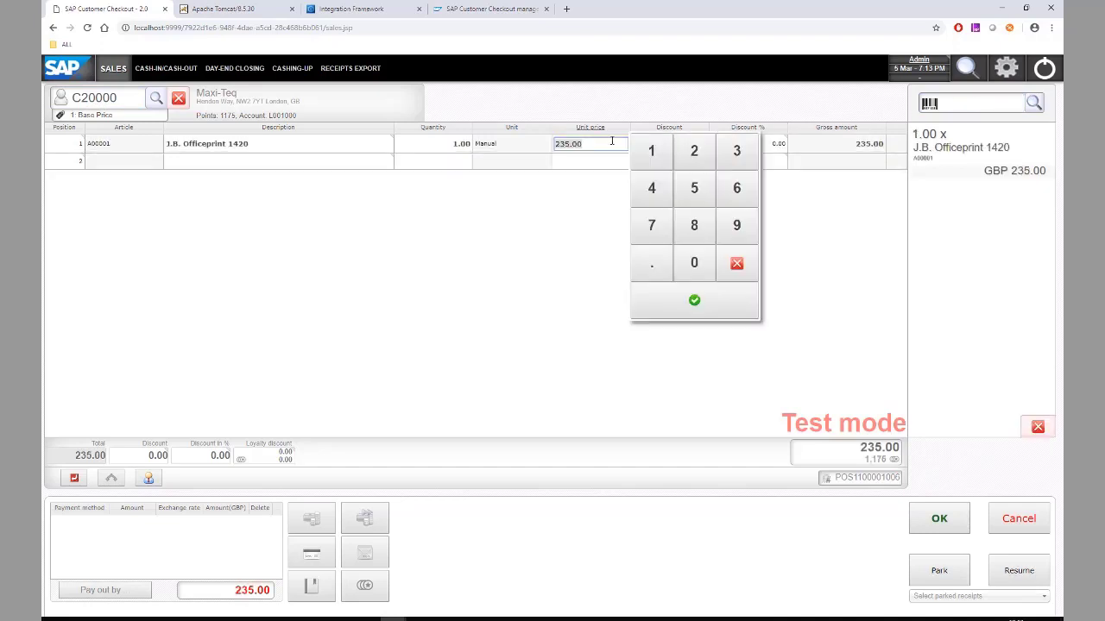
type("5")
key("Return")
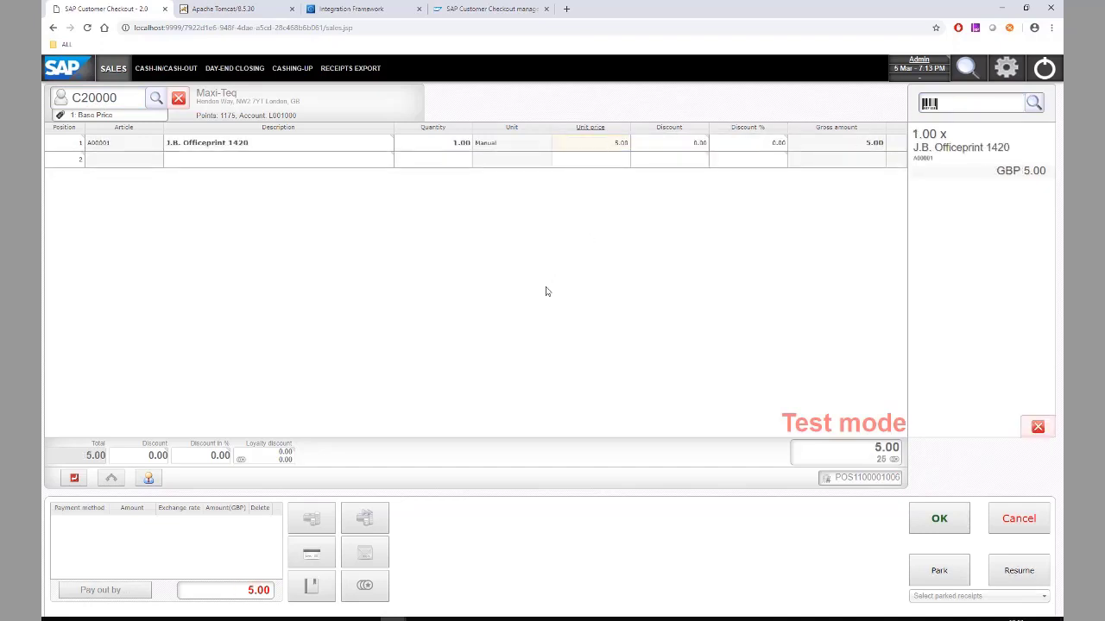
- Pay the 5.00 GBP receipt entirely with 500 loyalty points and finish
left_click(367, 588)
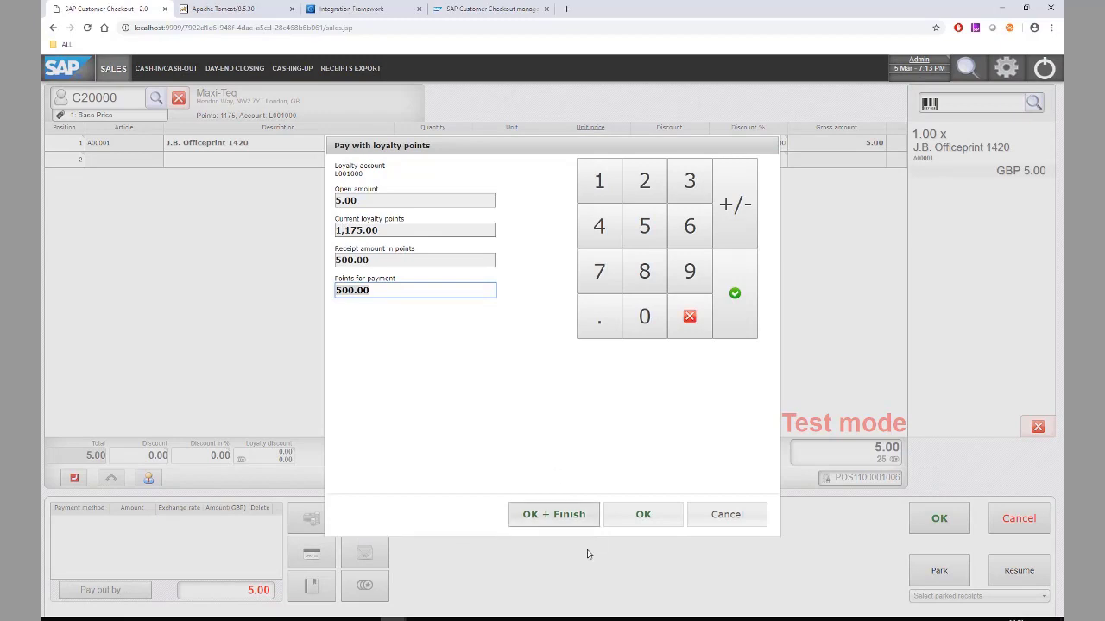
left_click(550, 519)
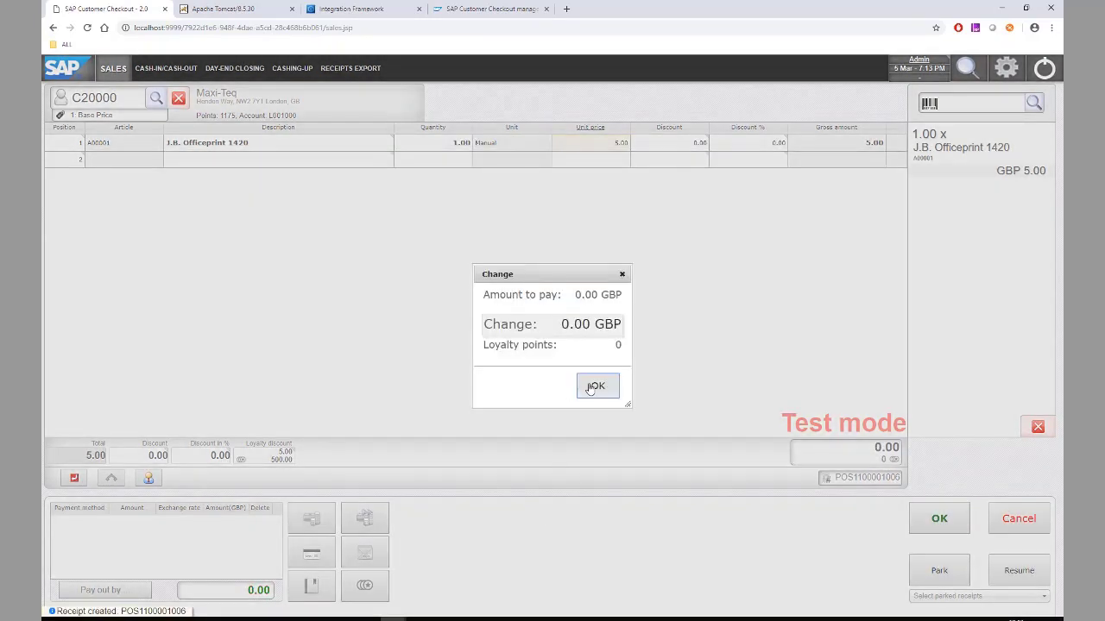
left_click(592, 387)
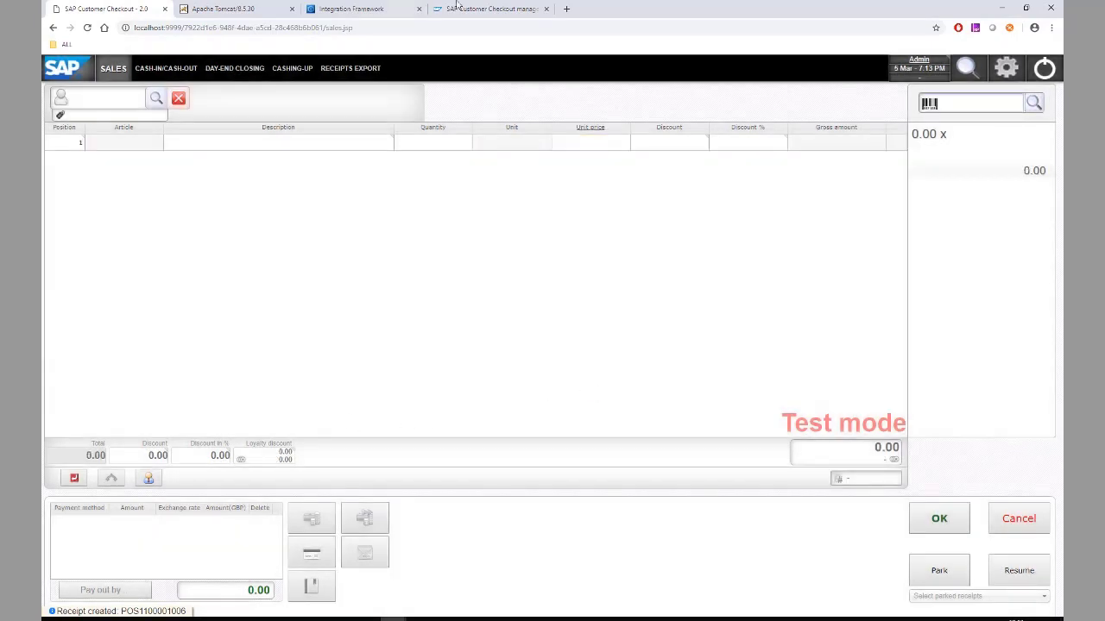
- Refresh loyalty user U001000's details to show the 675-point balance
left_click(482, 16)
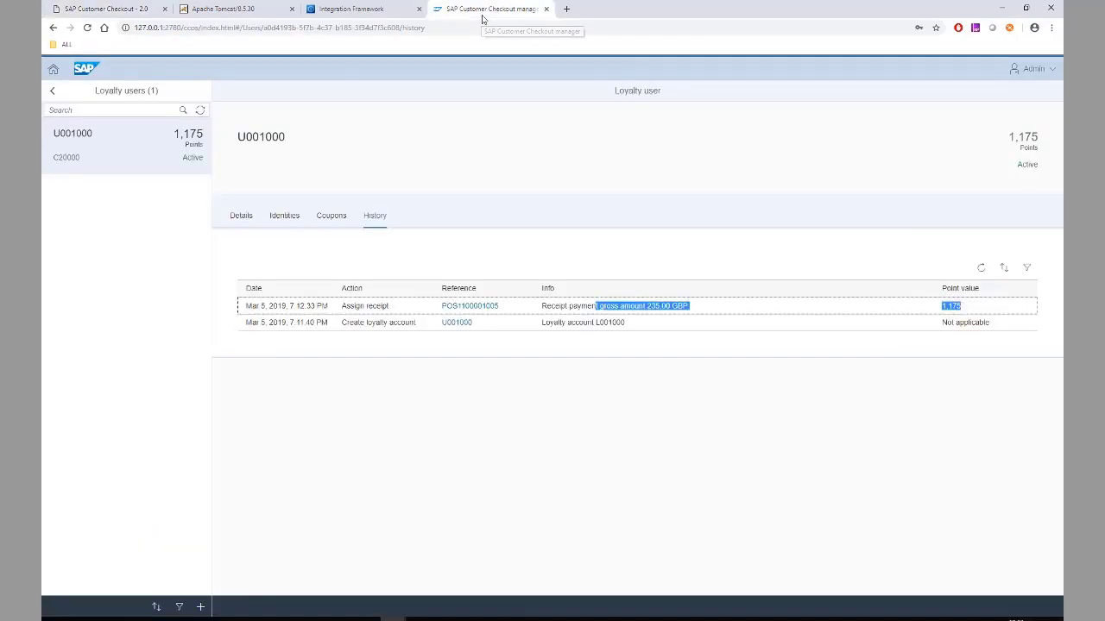
left_click(232, 216)
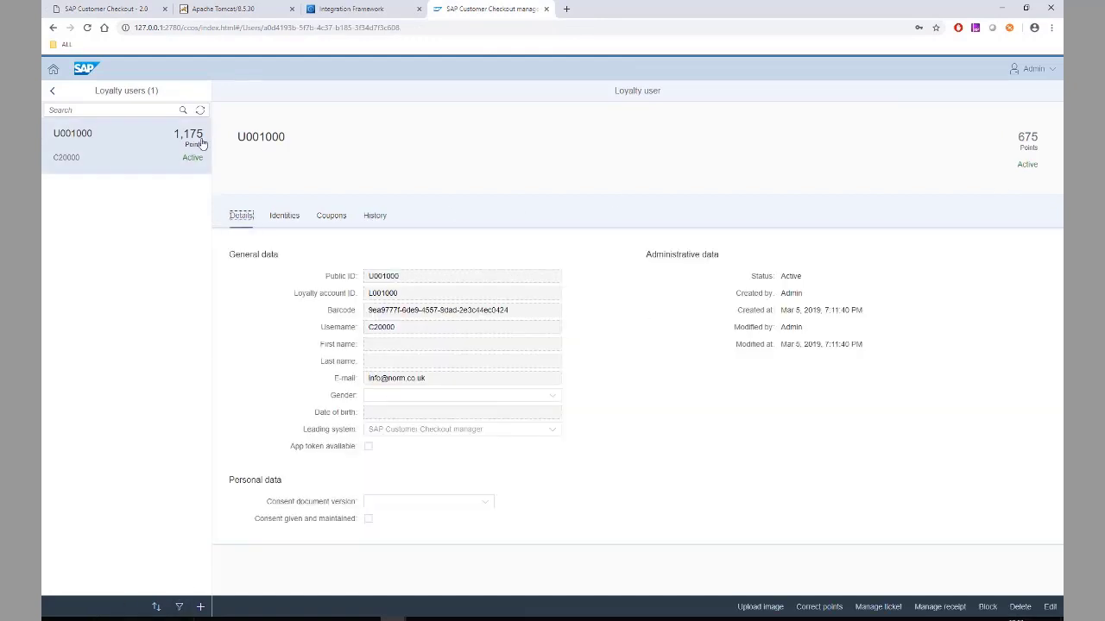
left_click(202, 113)
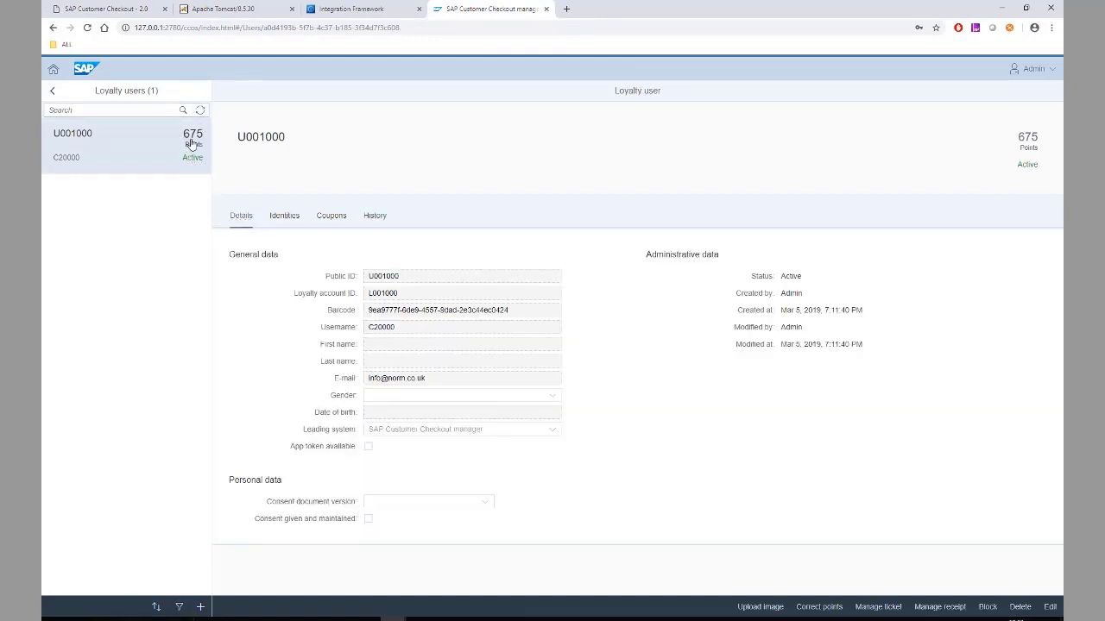